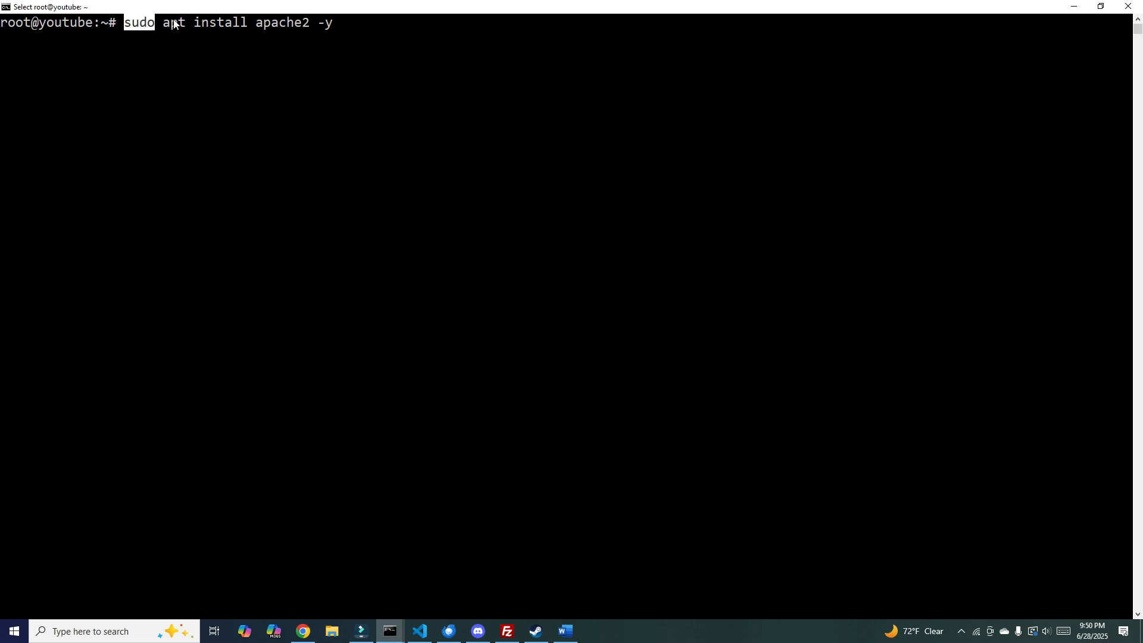
- Install the Apache web server with sudo apt install apache2 -y
{"action": "left_click_drag", "start_coordinate": [158, 23], "coordinate": [370, 24]}
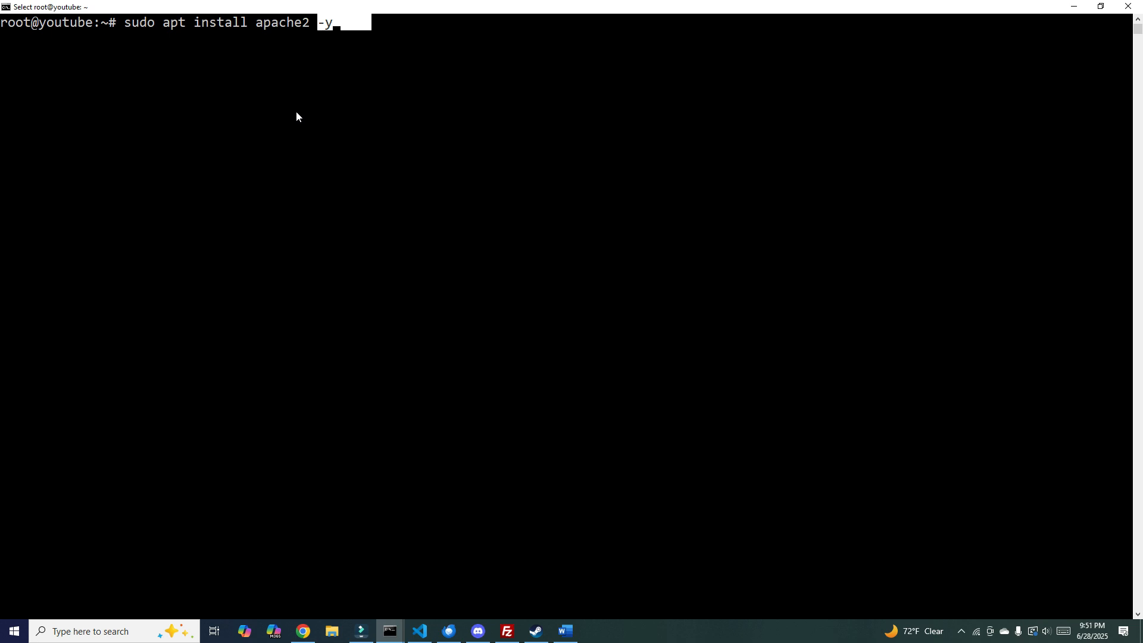
{"action": "key", "text": "Return"}
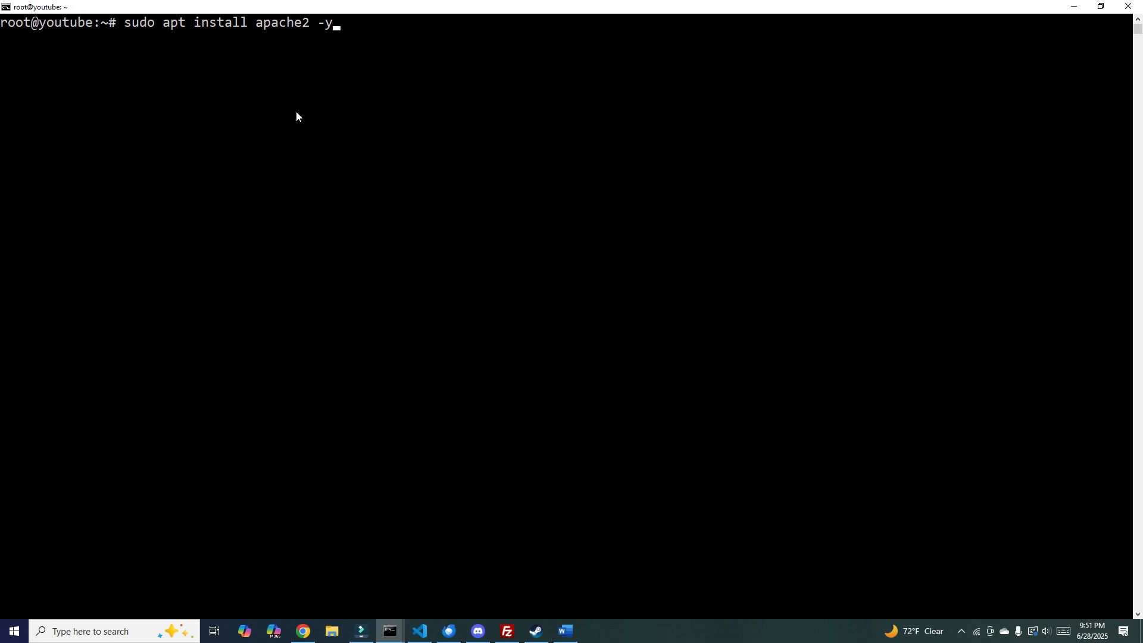
{"action": "key", "text": "Return"}
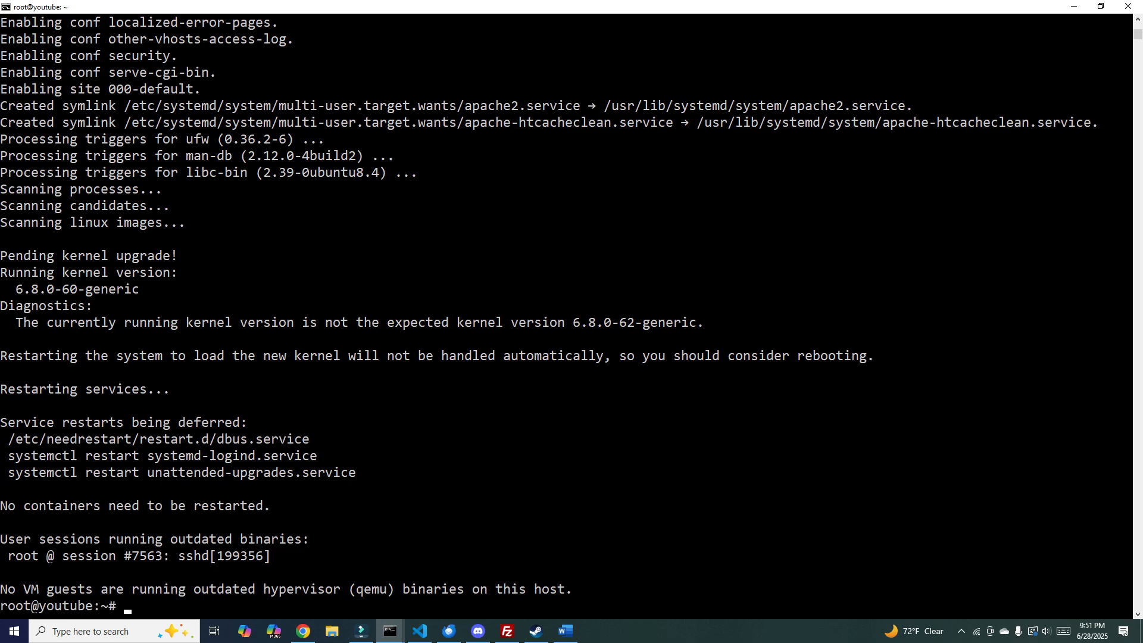
- Enable Apache to launch automatically at boot by running sudo systemctl enable apache2
{"action": "left_click", "coordinate": [252, 606]}
{"action": "type", "text": "sudo systemctl"}
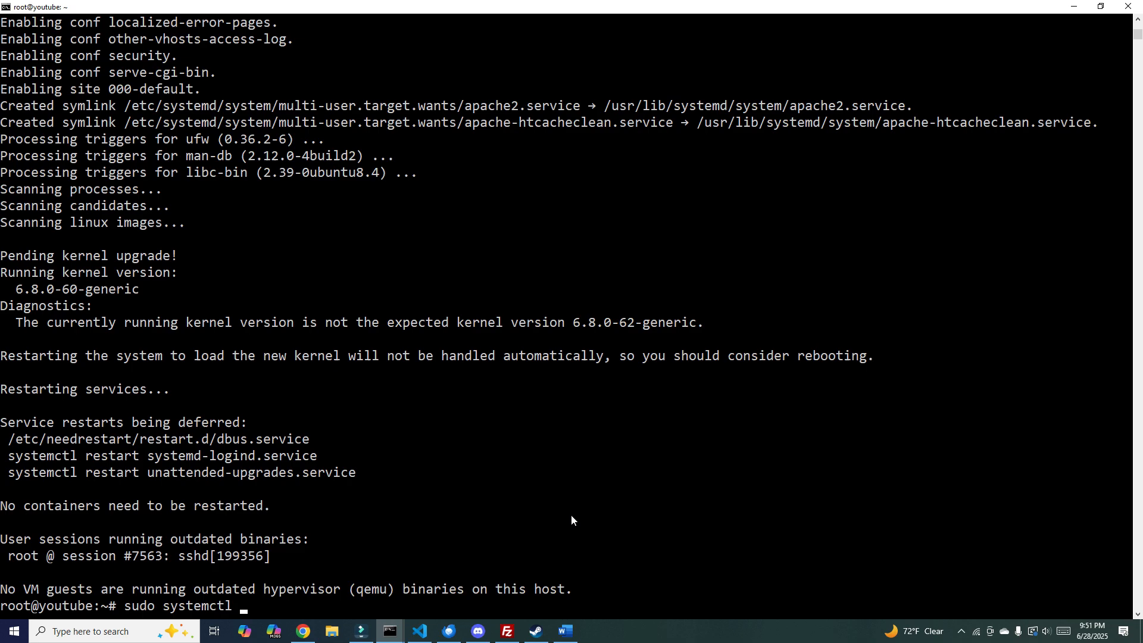
{"action": "type", "text": "enable apache2"}
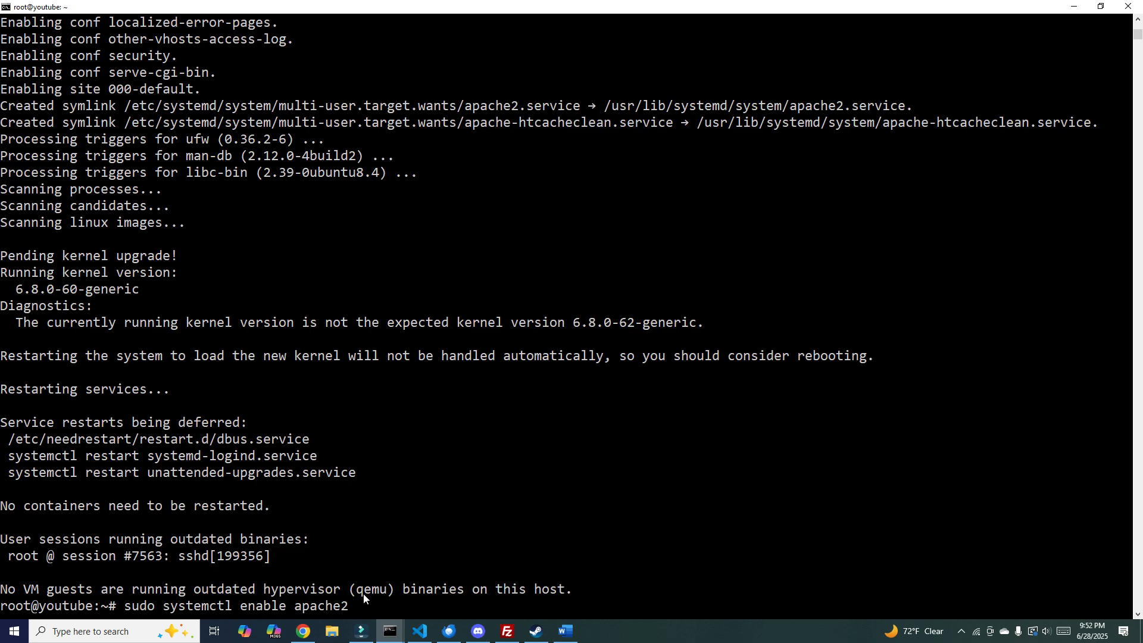
{"action": "key", "text": "Return"}
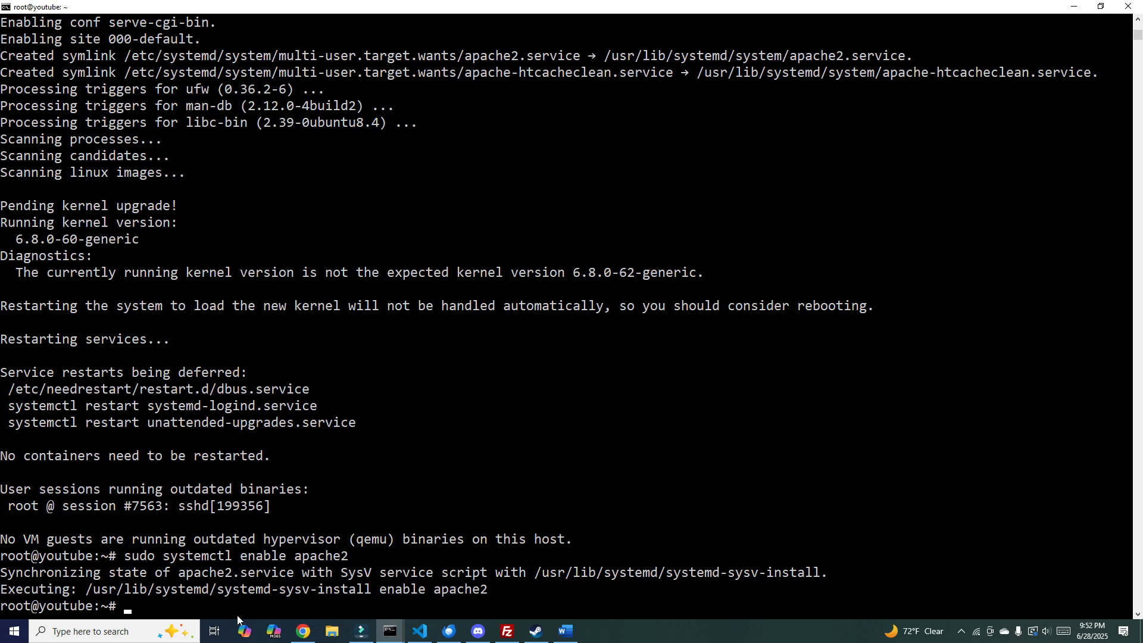
- Start the Apache service by running sudo systemctl start apache2
{"action": "key", "text": "Up"}
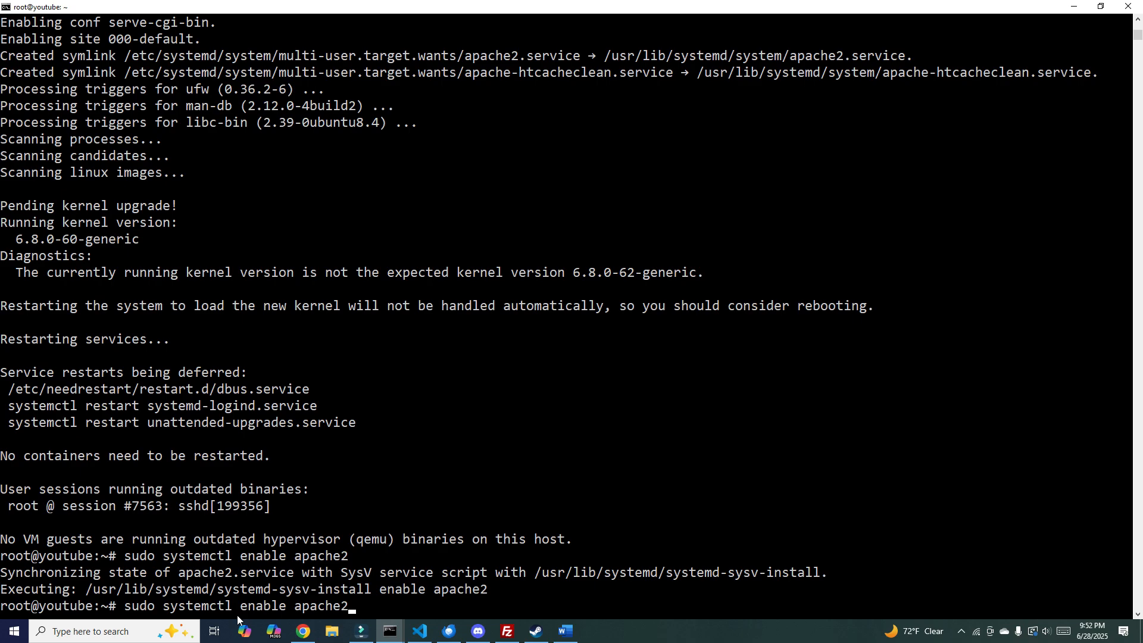
{"action": "key", "text": "Left"}
{"action": "key", "text": "Left"}
{"action": "key", "text": "Left"}
{"action": "key", "text": "Left"}
{"action": "key", "text": "Left"}
{"action": "key", "text": "Left"}
{"action": "key", "text": "Left"}
{"action": "key", "text": "Left"}
{"action": "key", "text": "BackSpace"}
{"action": "key", "text": "BackSpace"}
{"action": "key", "text": "BackSpace"}
{"action": "key", "text": "BackSpace"}
{"action": "key", "text": "BackSpace"}
{"action": "key", "text": "BackSpace"}
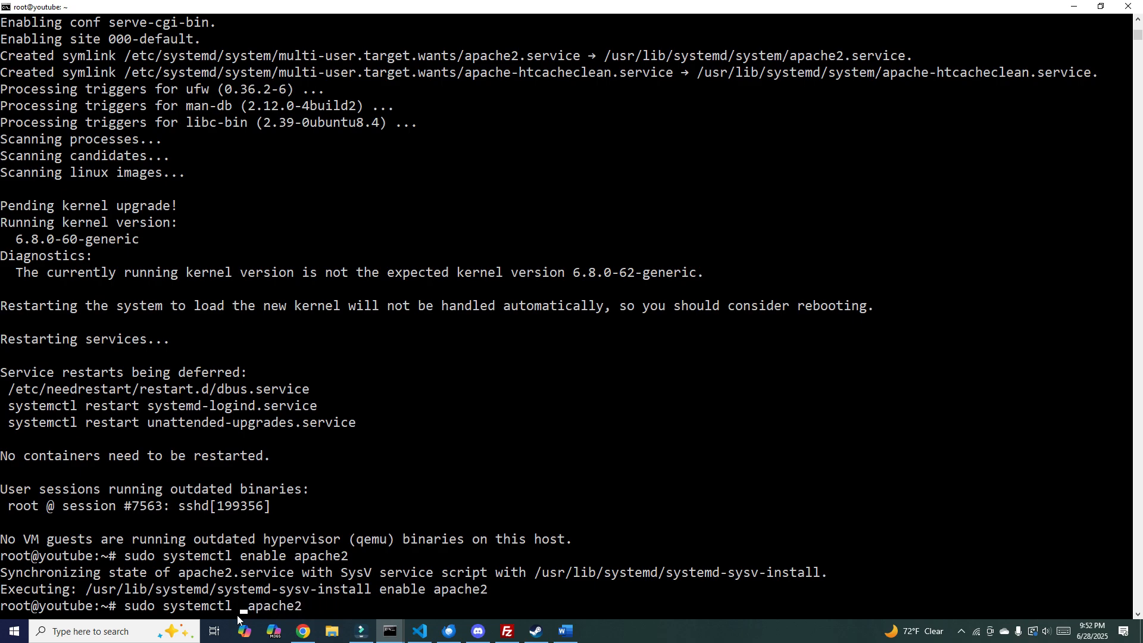
{"action": "type", "text": "state"}
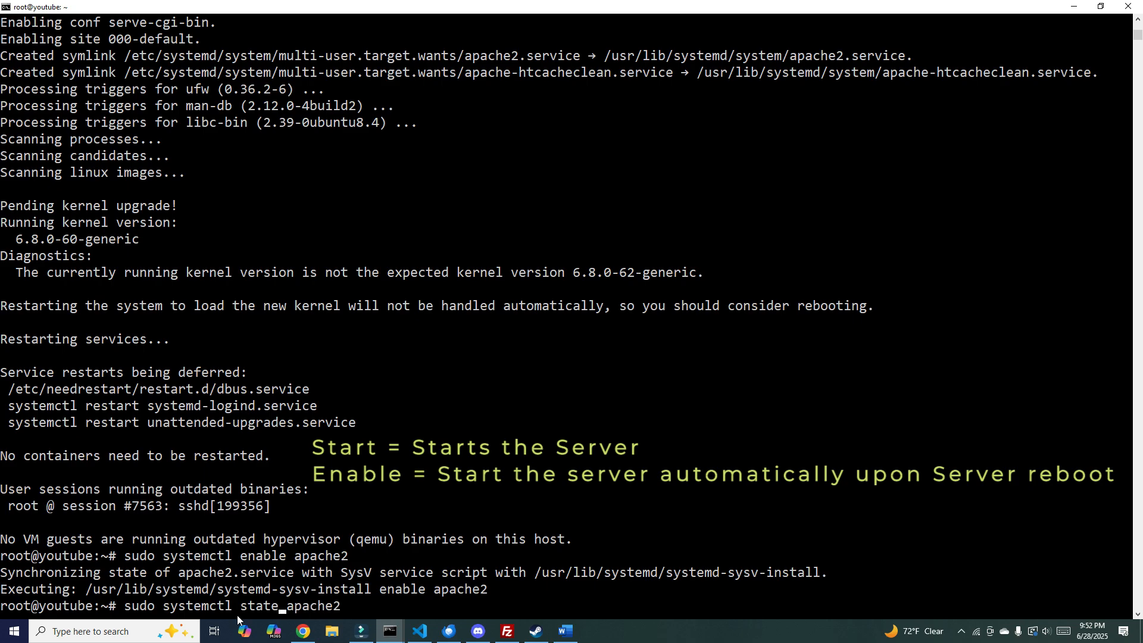
{"action": "key", "text": "BackSpace"}
{"action": "key", "text": "BackSpace"}
{"action": "type", "text": "re"}
{"action": "key", "text": "BackSpace"}
{"action": "type", "text": "t"}
{"action": "key", "text": "Return"}
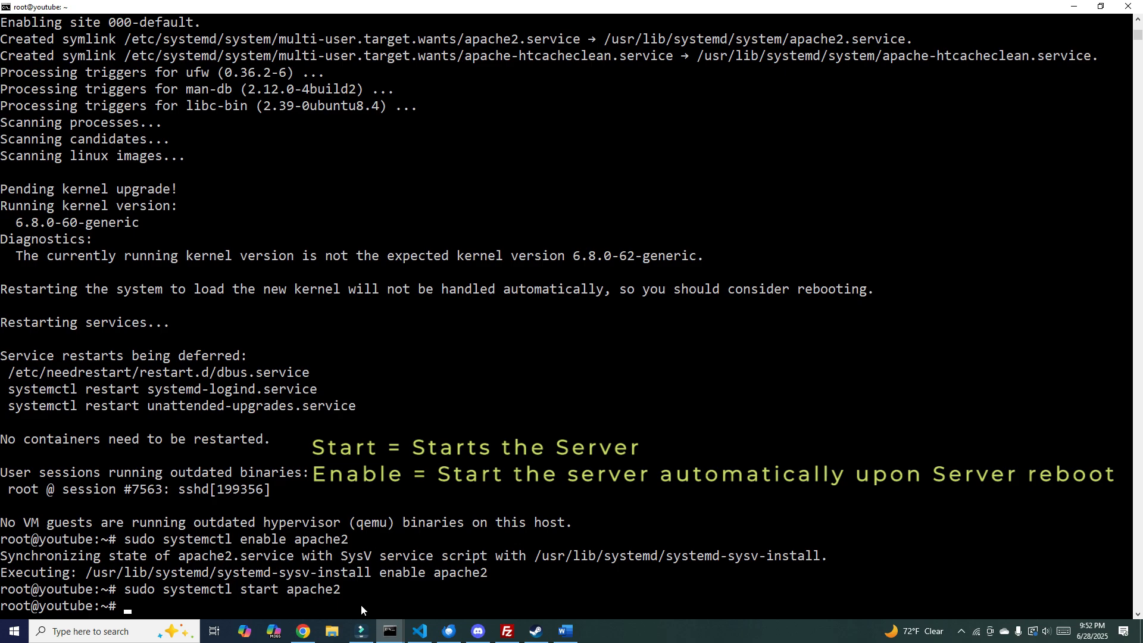
- Check the Apache service's status by running sudo systemctl status apache2
{"action": "key", "text": "Up"}
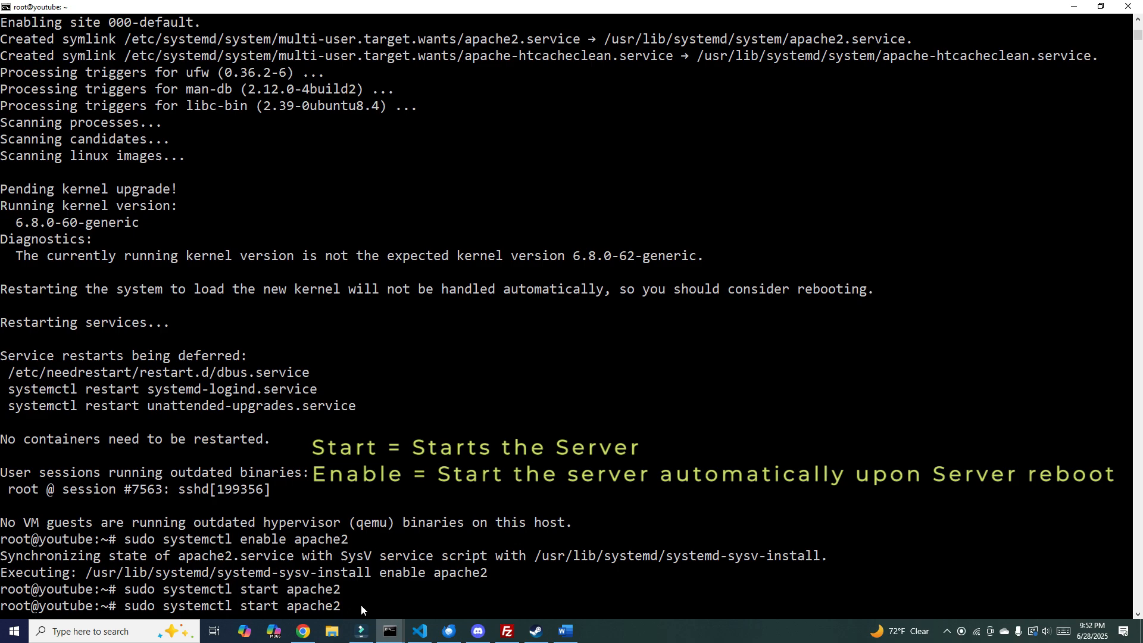
{"action": "key", "text": "Left"}
{"action": "key", "text": "Left"}
{"action": "key", "text": "Left"}
{"action": "key", "text": "Left"}
{"action": "key", "text": "Left"}
{"action": "key", "text": "Left"}
{"action": "key", "text": "Left"}
{"action": "key", "text": "Left"}
{"action": "key", "text": "Left"}
{"action": "key", "text": "Left"}
{"action": "key", "text": "Left"}
{"action": "key", "text": "BackSpace"}
{"action": "key", "text": "BackSpace"}
{"action": "key", "text": "BackSpace"}
{"action": "type", "text": "atus"}
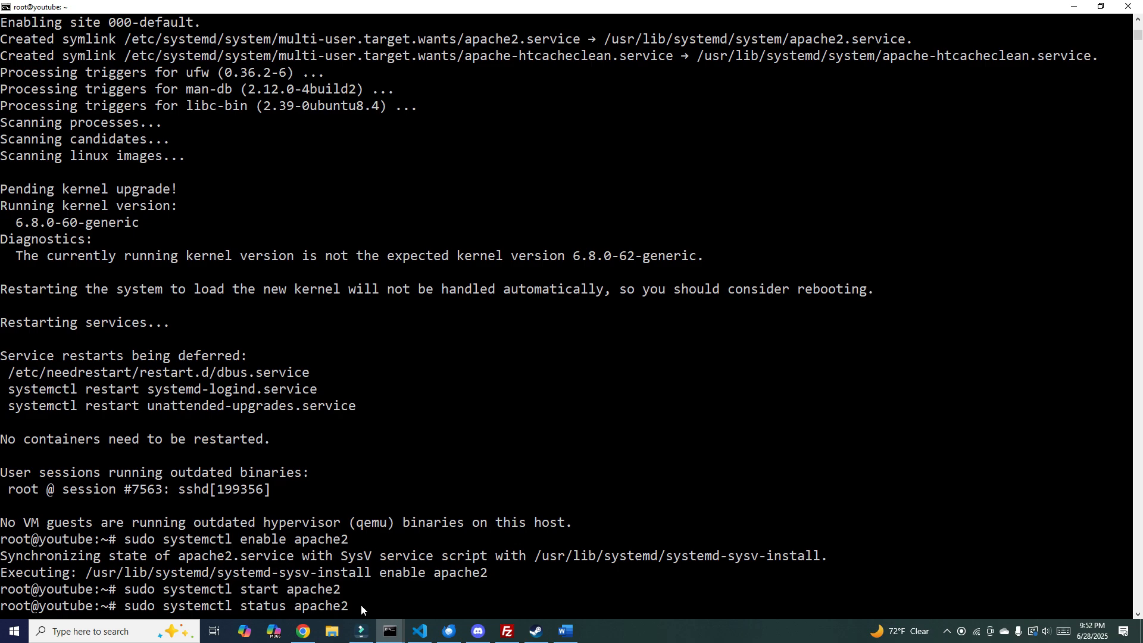
{"action": "key", "text": "Return"}
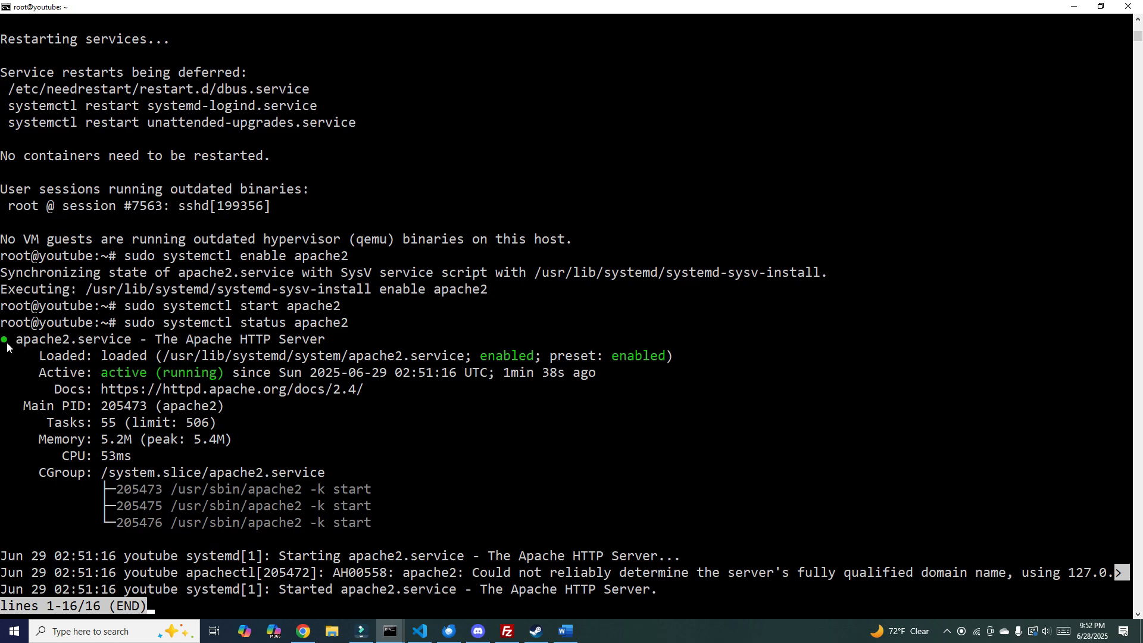
- Examine the status output for Apache's loaded and active state, its worker processes and the startup log lines, including the domain name message
{"action": "left_click_drag", "start_coordinate": [7, 345], "coordinate": [341, 340]}
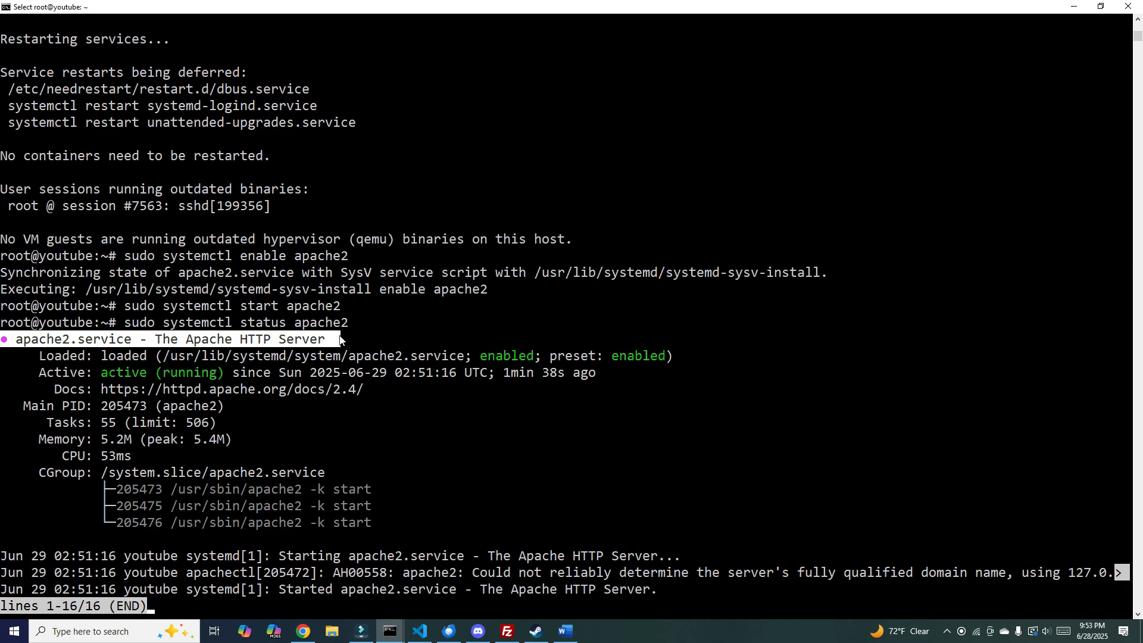
{"action": "left_click_drag", "start_coordinate": [40, 357], "coordinate": [666, 357]}
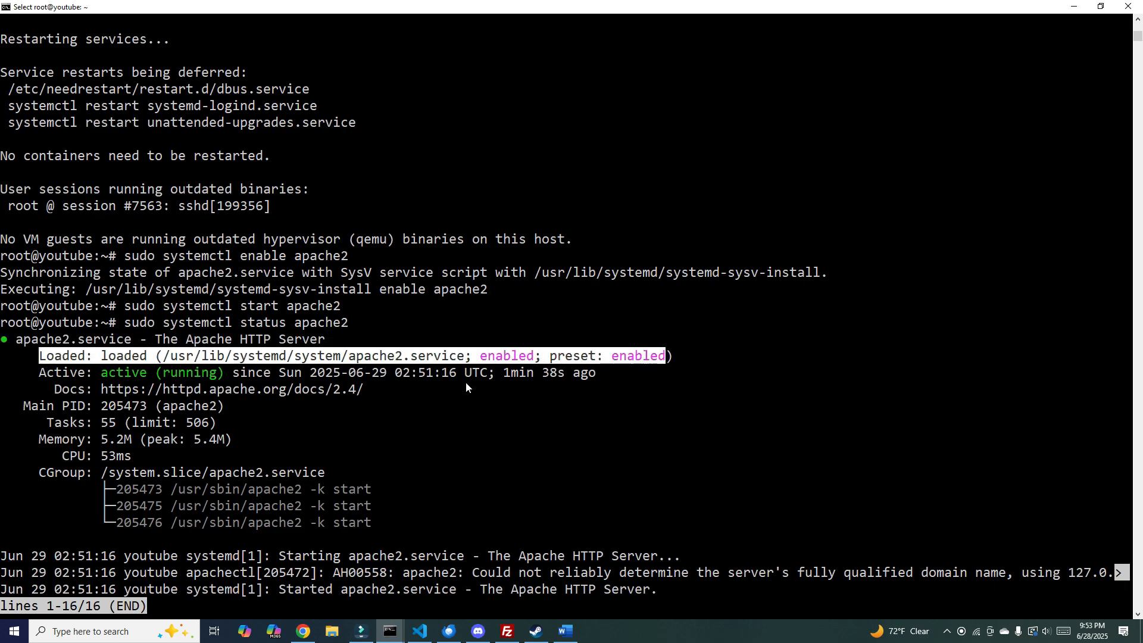
{"action": "left_click_drag", "start_coordinate": [35, 375], "coordinate": [232, 377]}
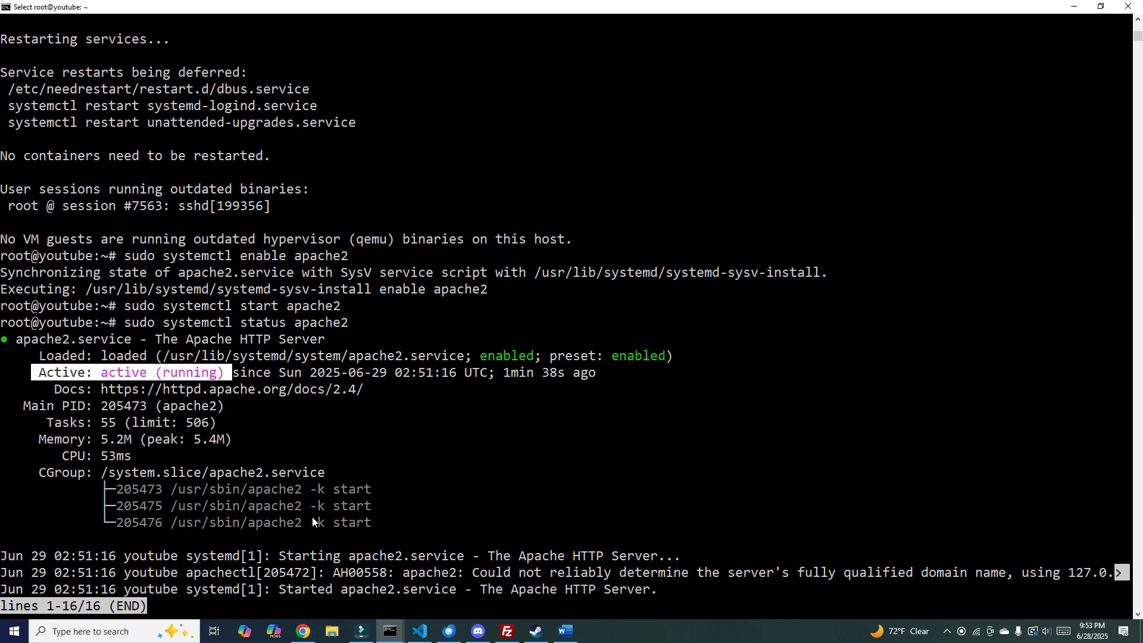
{"action": "left_click_drag", "start_coordinate": [109, 490], "coordinate": [381, 494]}
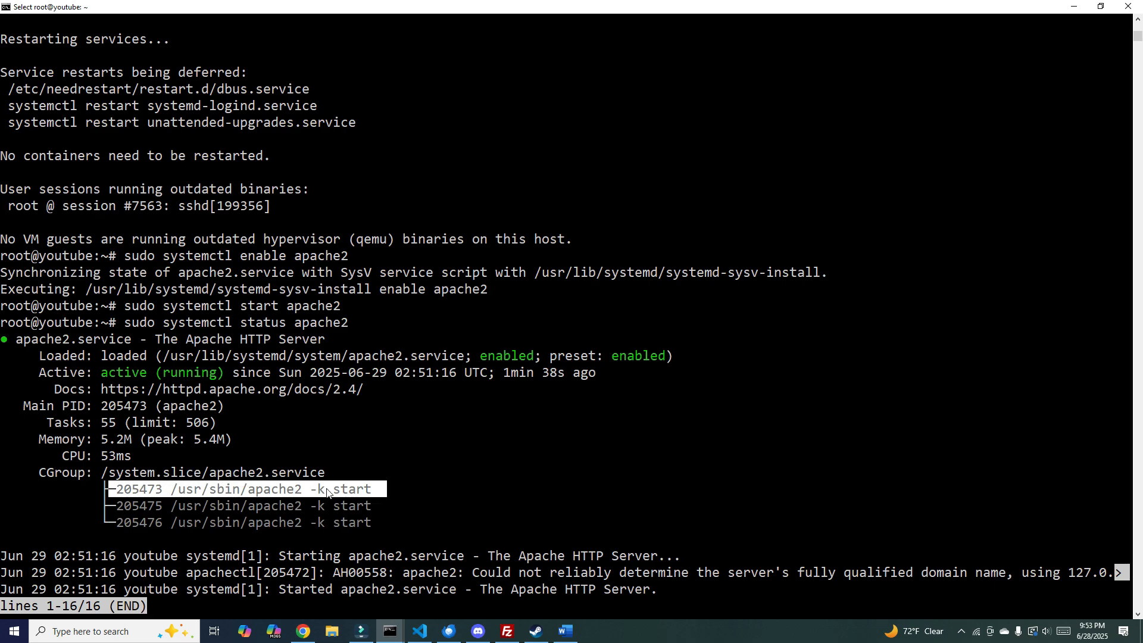
{"action": "left_click_drag", "start_coordinate": [384, 507], "coordinate": [105, 506]}
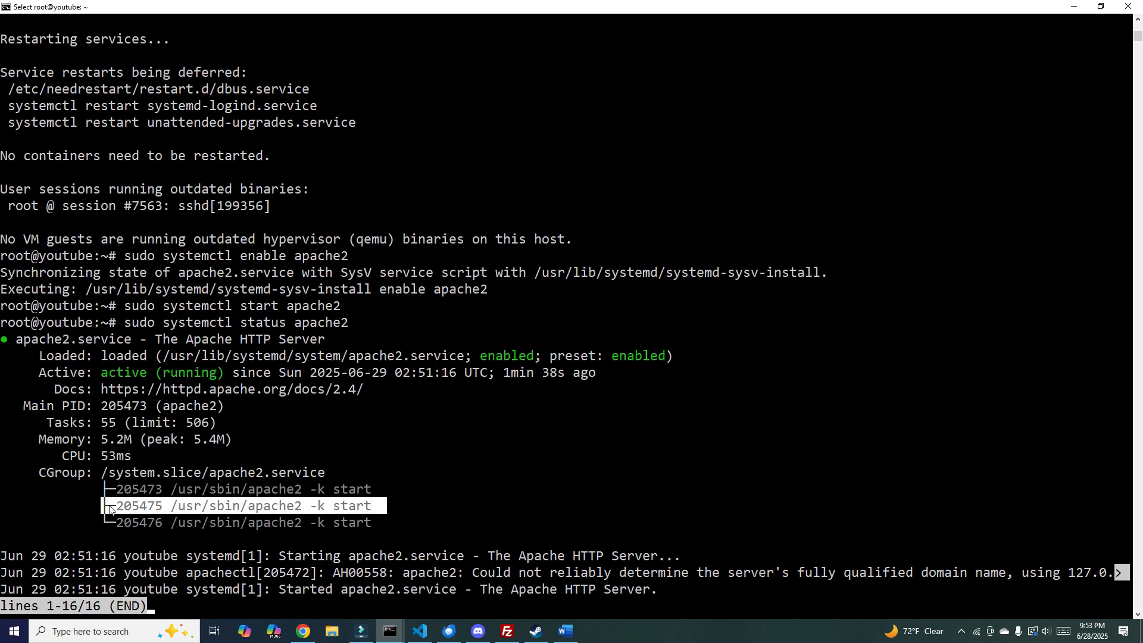
{"action": "left_click_drag", "start_coordinate": [381, 533], "coordinate": [118, 524]}
{"action": "left_click", "coordinate": [428, 552]}
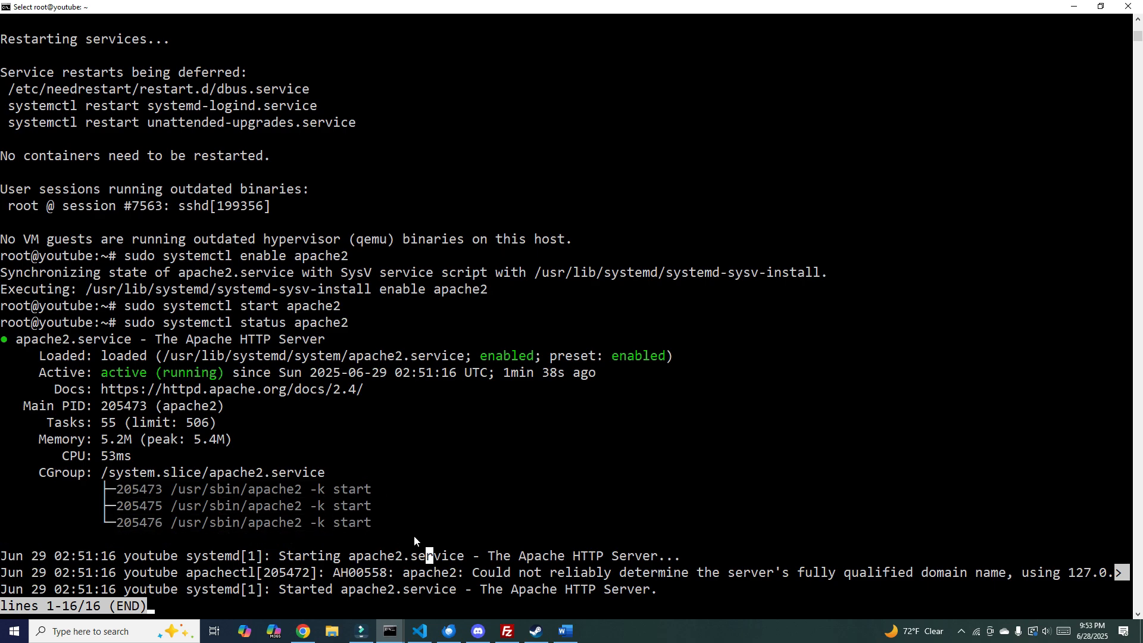
{"action": "left_click", "coordinate": [474, 554]}
{"action": "left_click_drag", "start_coordinate": [468, 560], "coordinate": [747, 557]}
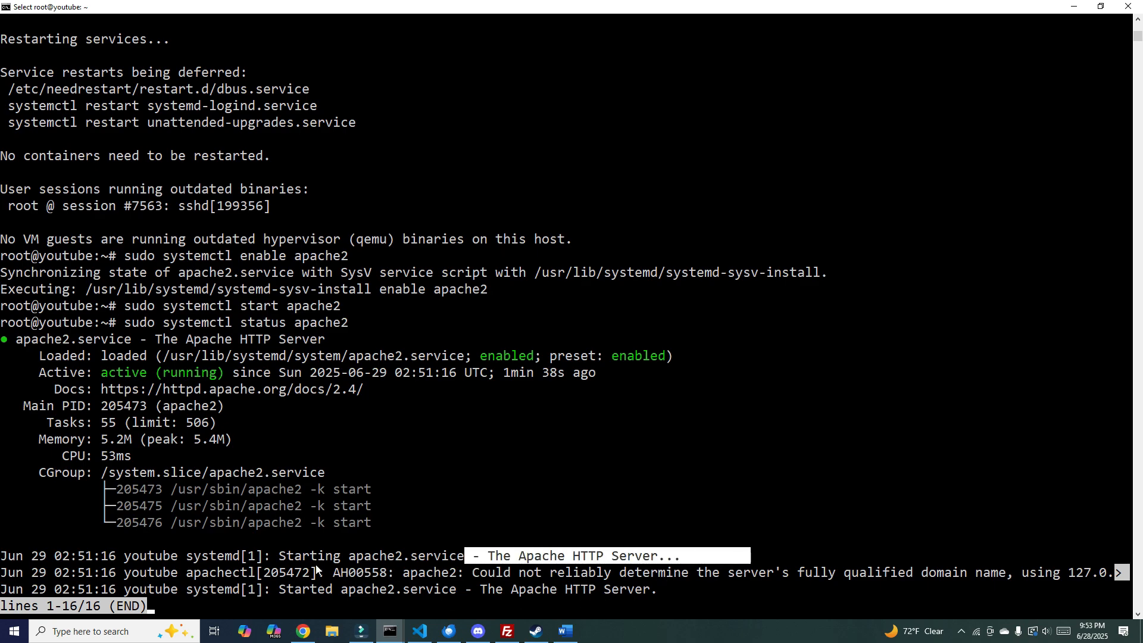
{"action": "left_click_drag", "start_coordinate": [418, 573], "coordinate": [1101, 572]}
{"action": "left_click", "coordinate": [1046, 573]}
{"action": "left_click", "coordinate": [1010, 576]}
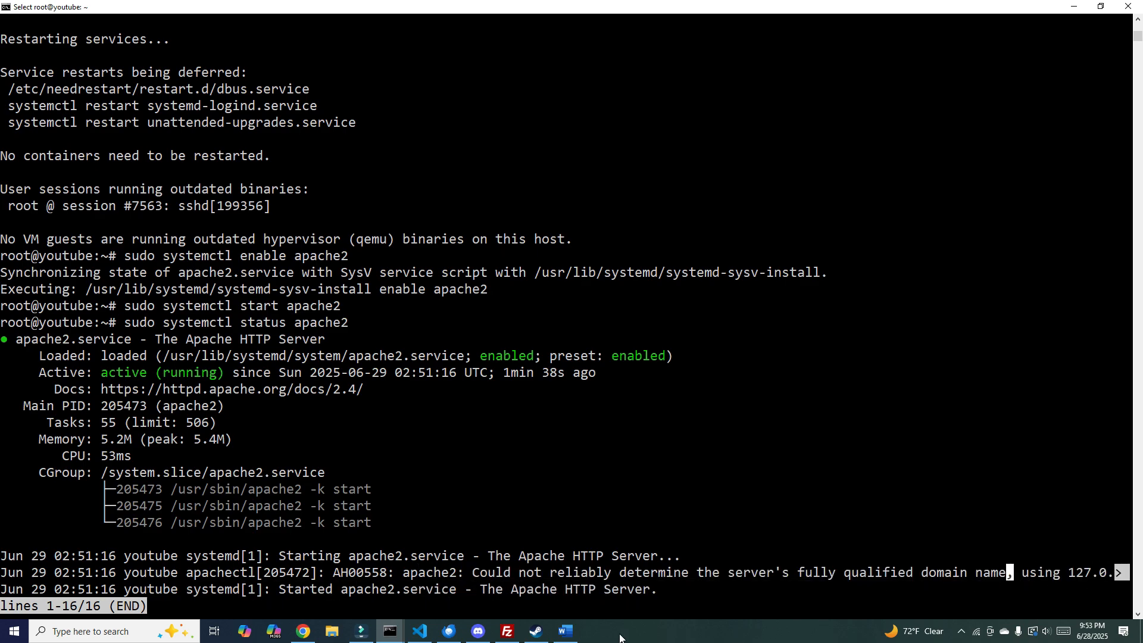
{"action": "left_click", "coordinate": [390, 605]}
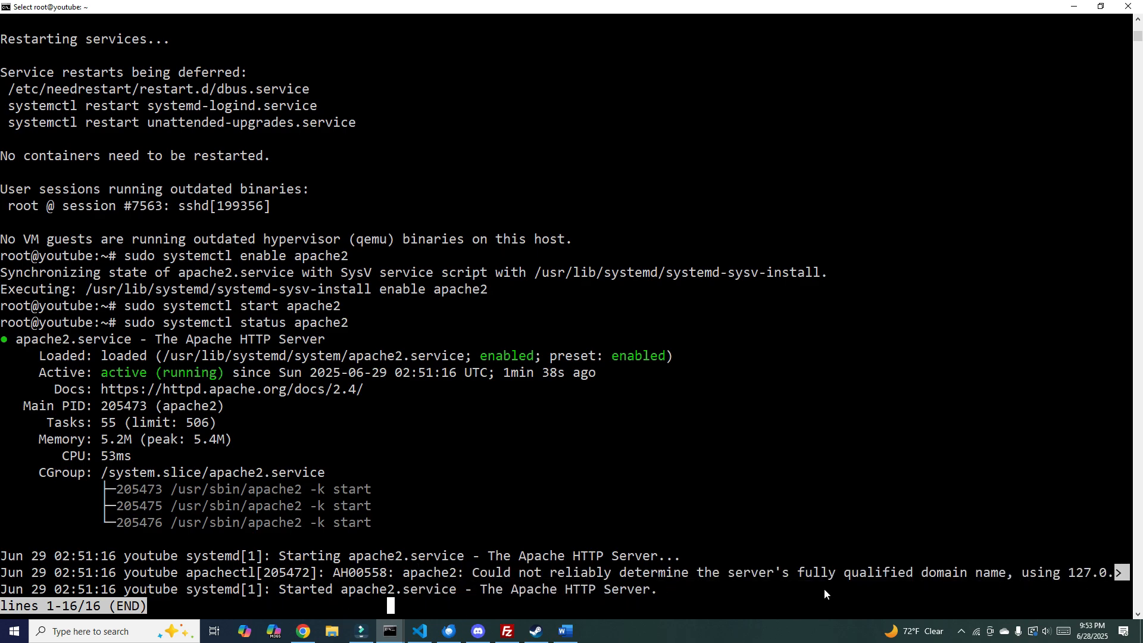
{"action": "double_click", "coordinate": [1119, 573]}
{"action": "left_click", "coordinate": [1049, 573]}
{"action": "left_click", "coordinate": [996, 570]}
{"action": "left_click_drag", "start_coordinate": [1049, 572], "coordinate": [1119, 573]}
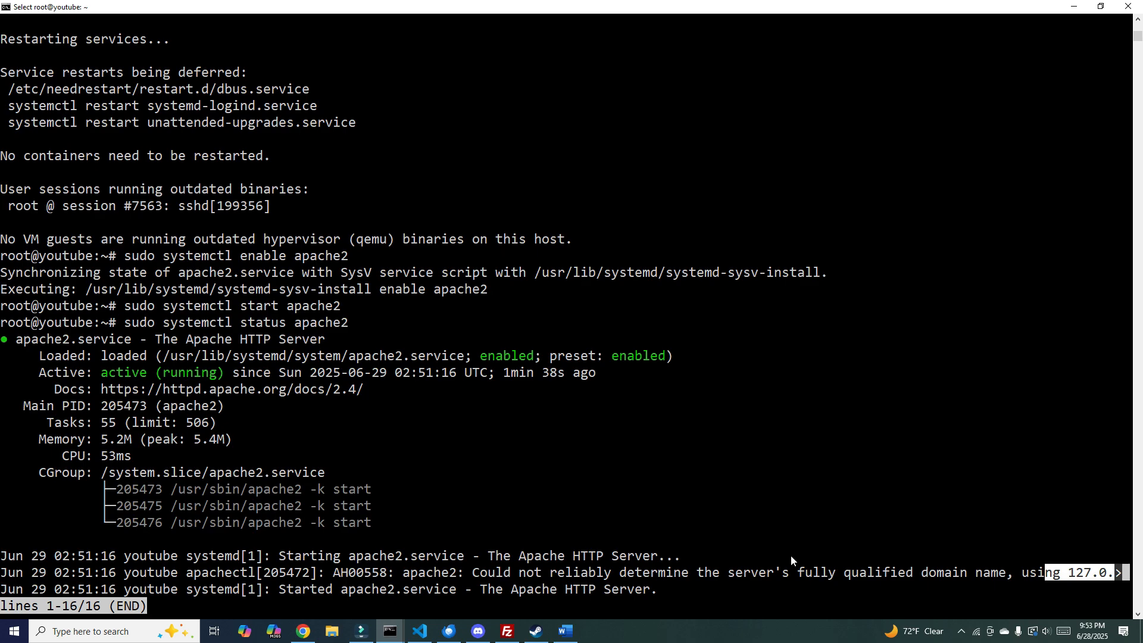
{"action": "left_click", "coordinate": [247, 578]}
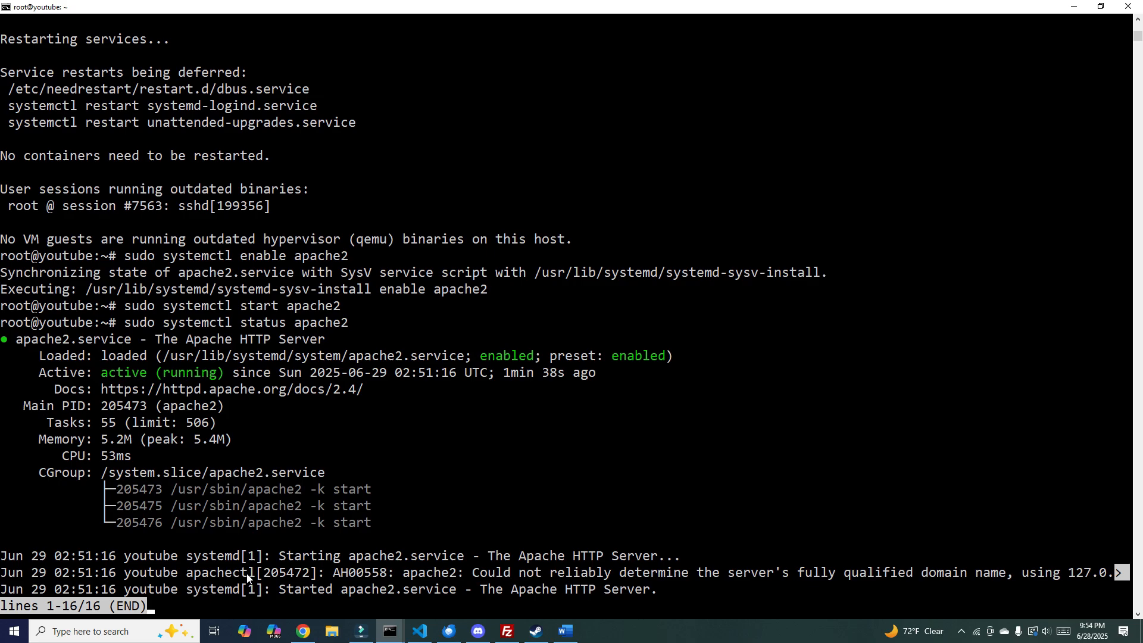
{"action": "scroll", "coordinate": [258, 533], "scroll_direction": "down", "scroll_amount": 3}
{"action": "scroll", "coordinate": [259, 532], "scroll_direction": "up", "scroll_amount": 1}
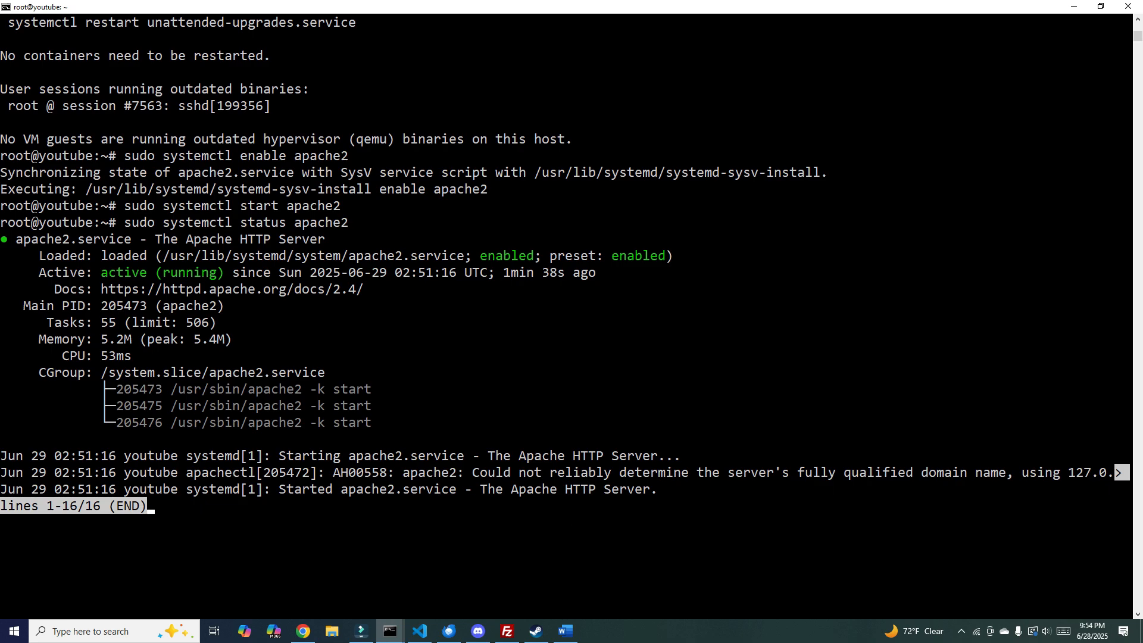
- Switch to the Chrome browser on its new tab page
{"action": "key", "text": "alt+Tab"}
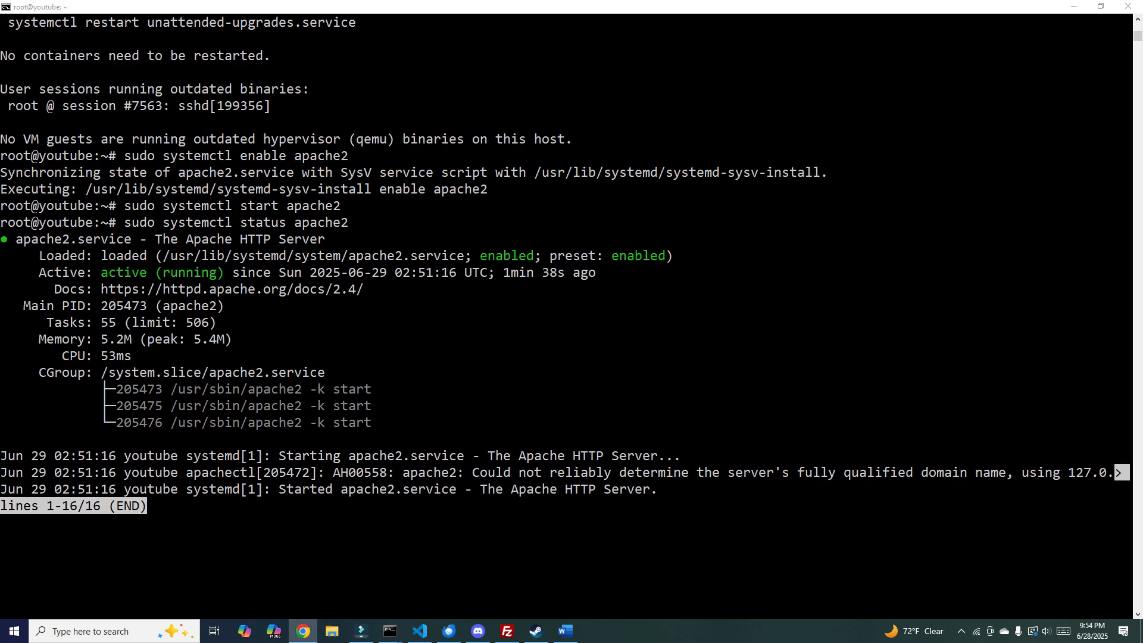
{"action": "left_click", "coordinate": [303, 631]}
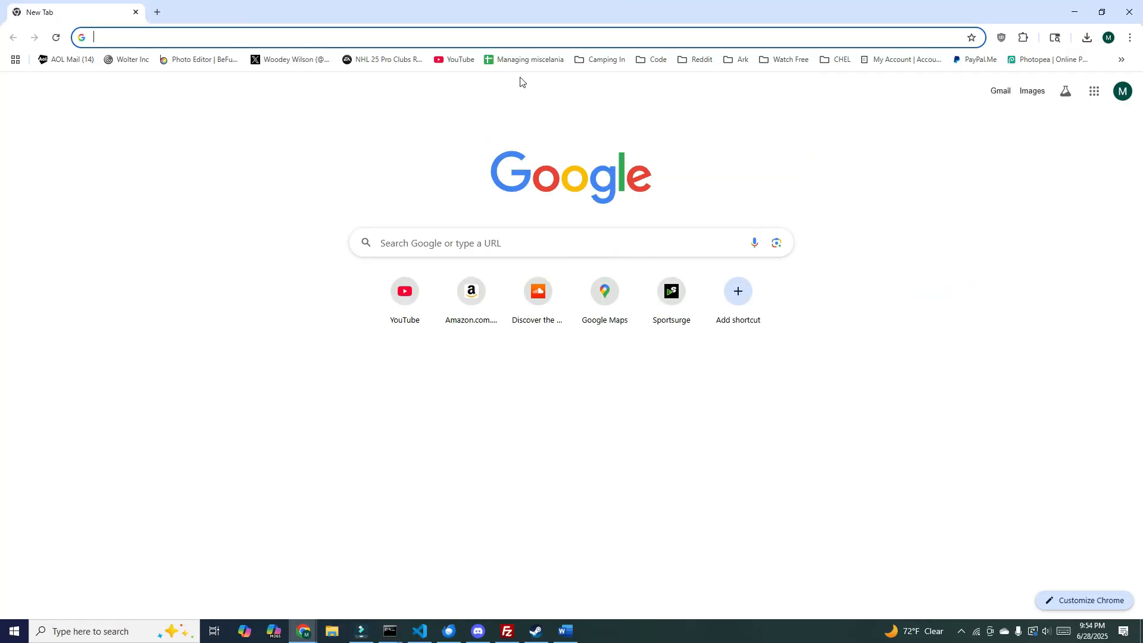
{"action": "left_click", "coordinate": [436, 42]}
{"action": "right_click", "coordinate": [437, 41]}
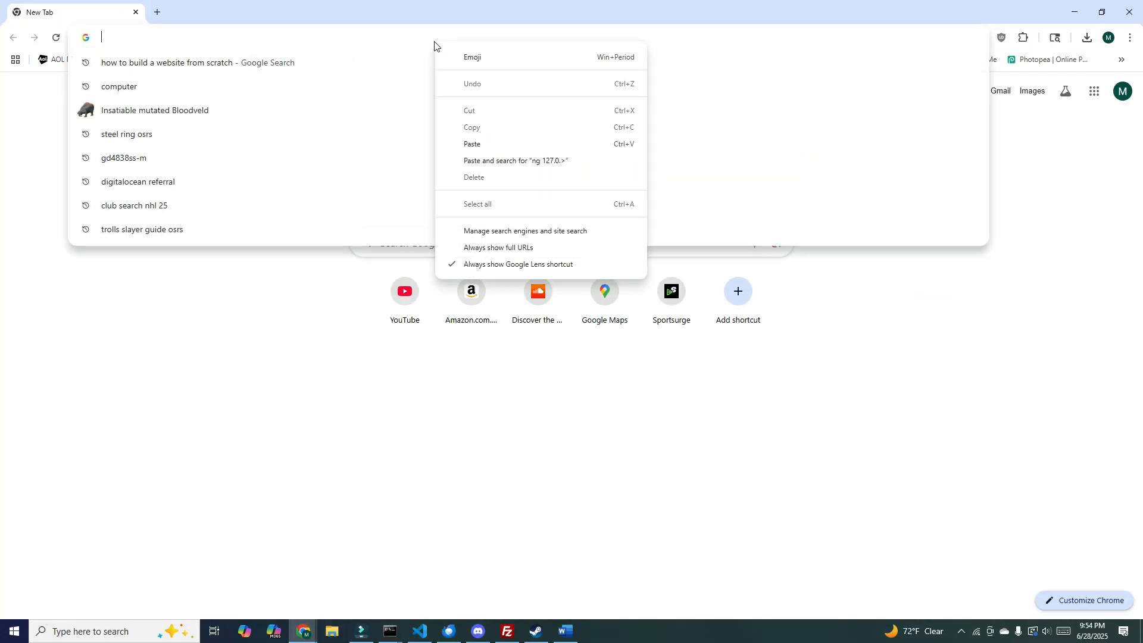
{"action": "left_click", "coordinate": [299, 31]}
{"action": "type", "text": "ng 127.0.>"}
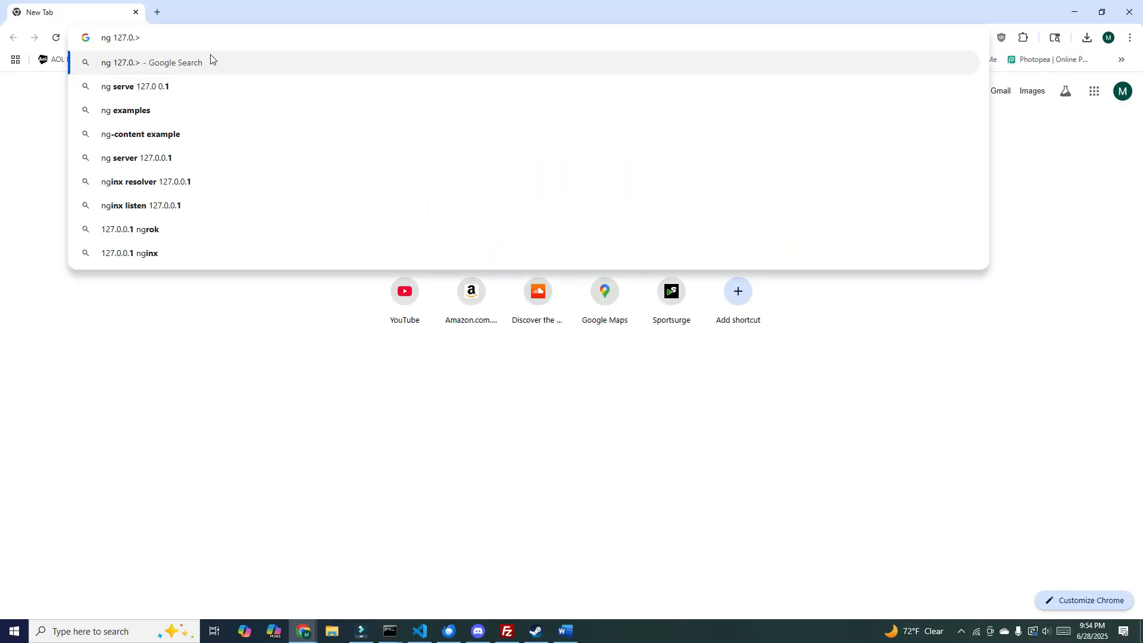
{"action": "key", "text": "ctrl+a"}
{"action": "key", "text": "BackSpace"}
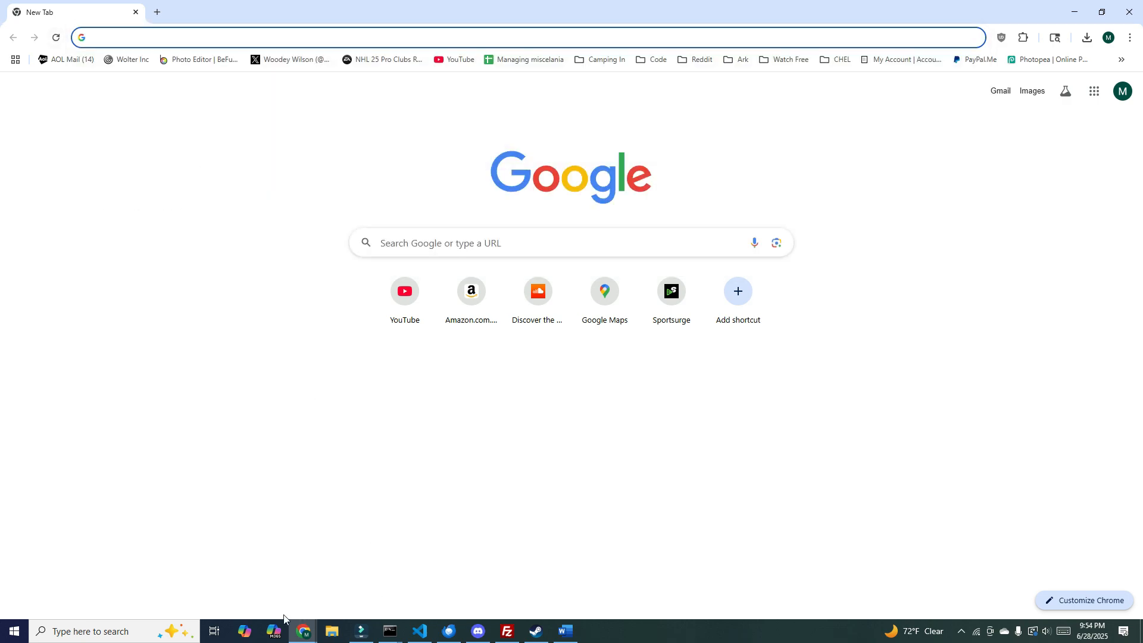
- Load the server's IP address 64.23.226.128 in Chrome to test the Apache site
{"action": "left_click", "coordinate": [303, 631]}
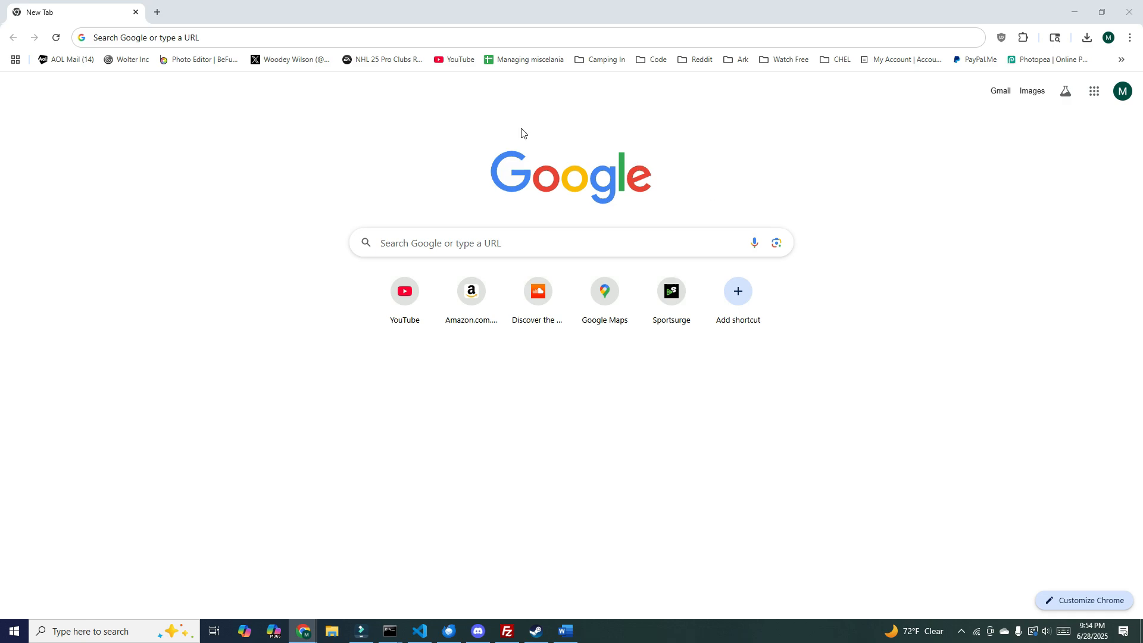
{"action": "left_click", "coordinate": [349, 37]}
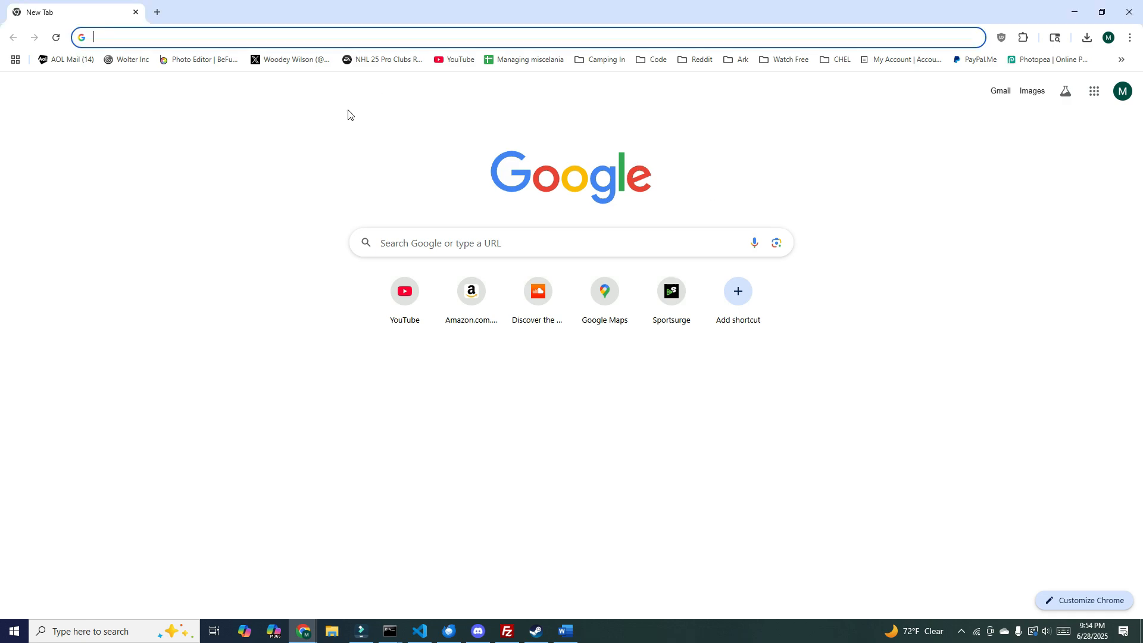
{"action": "type", "text": "64.23.226.128"}
{"action": "key", "text": "Return"}
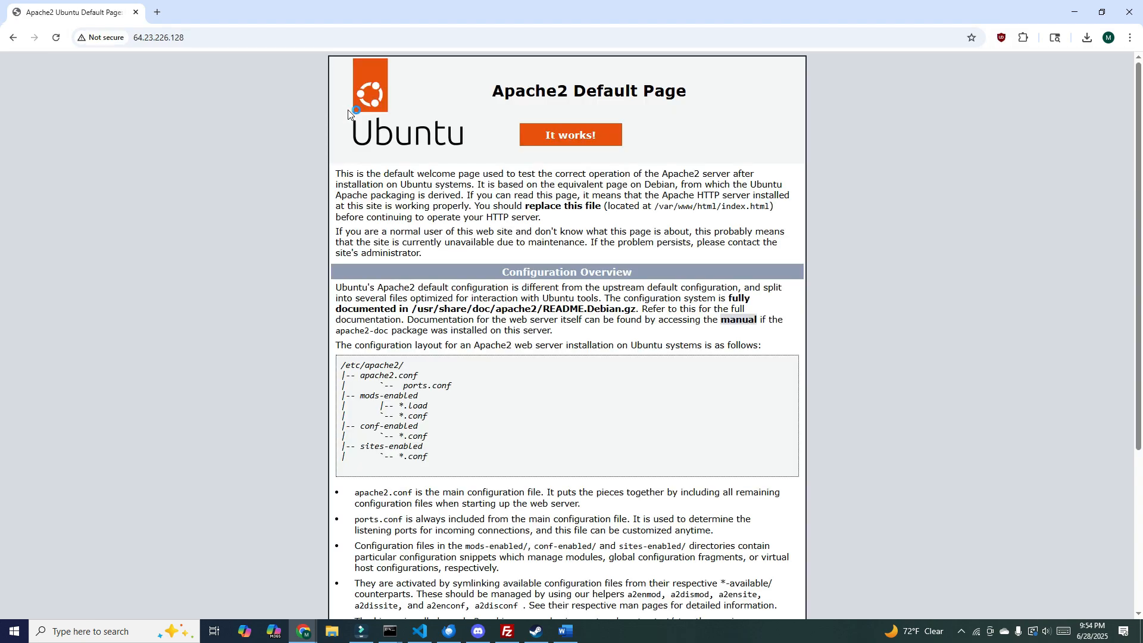
- Inspect the site's IP address and open the browser's connection security information for it
{"action": "left_click", "coordinate": [136, 37]}
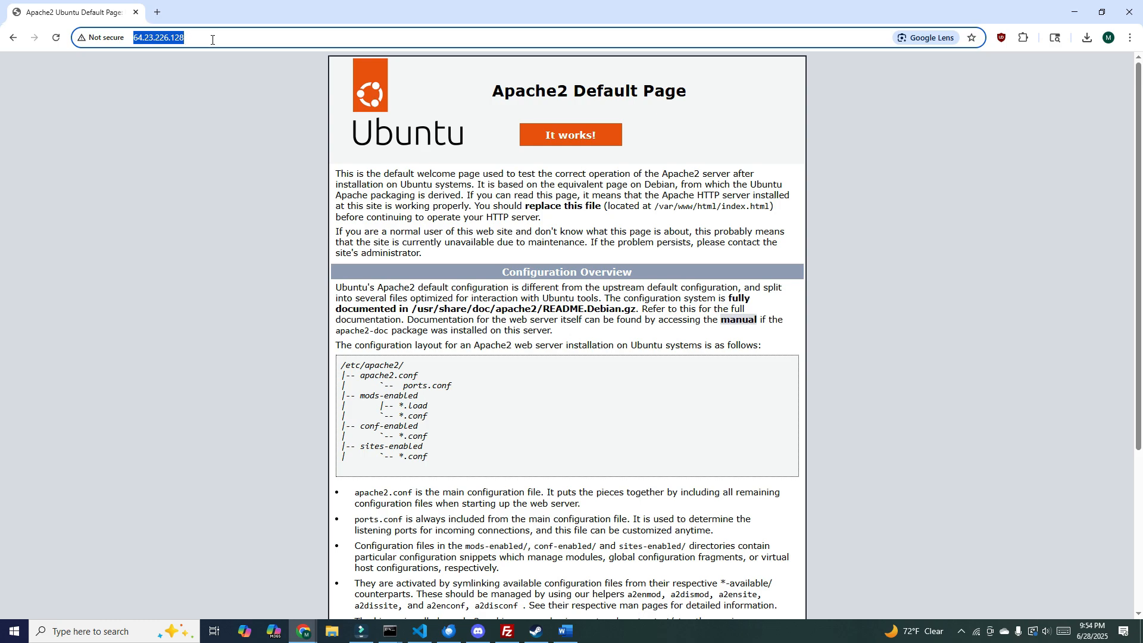
{"action": "left_click_drag", "start_coordinate": [196, 37], "coordinate": [155, 42]}
{"action": "left_click", "coordinate": [92, 39]}
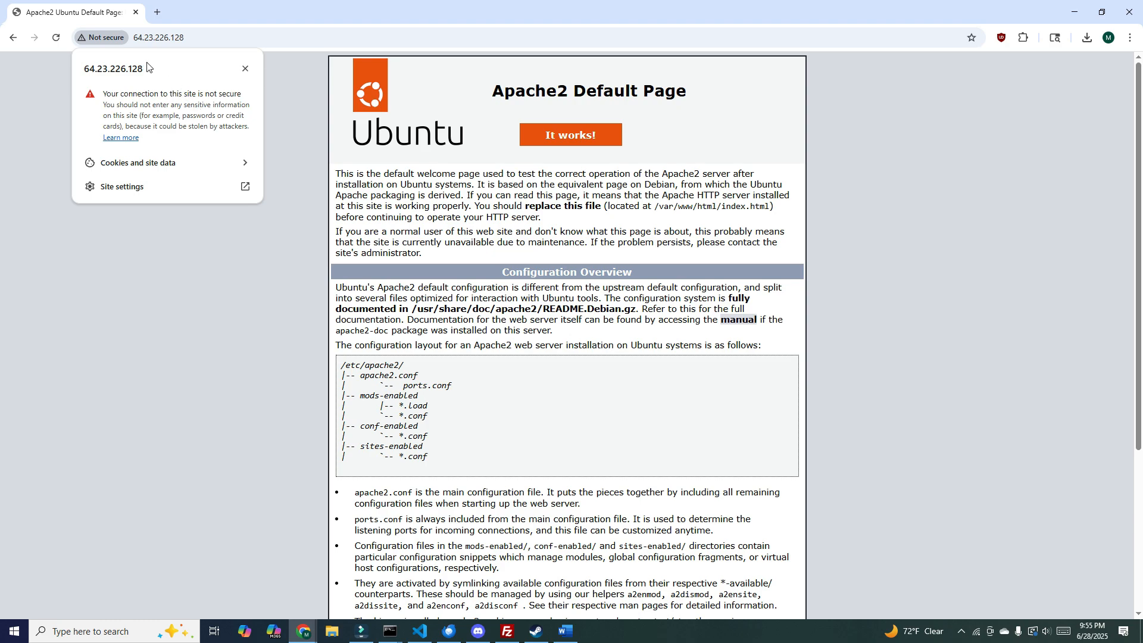
- Close the site's connection information, switch to the terminal and exit the Apache status output to the shell prompt
{"action": "key", "text": "Escape"}
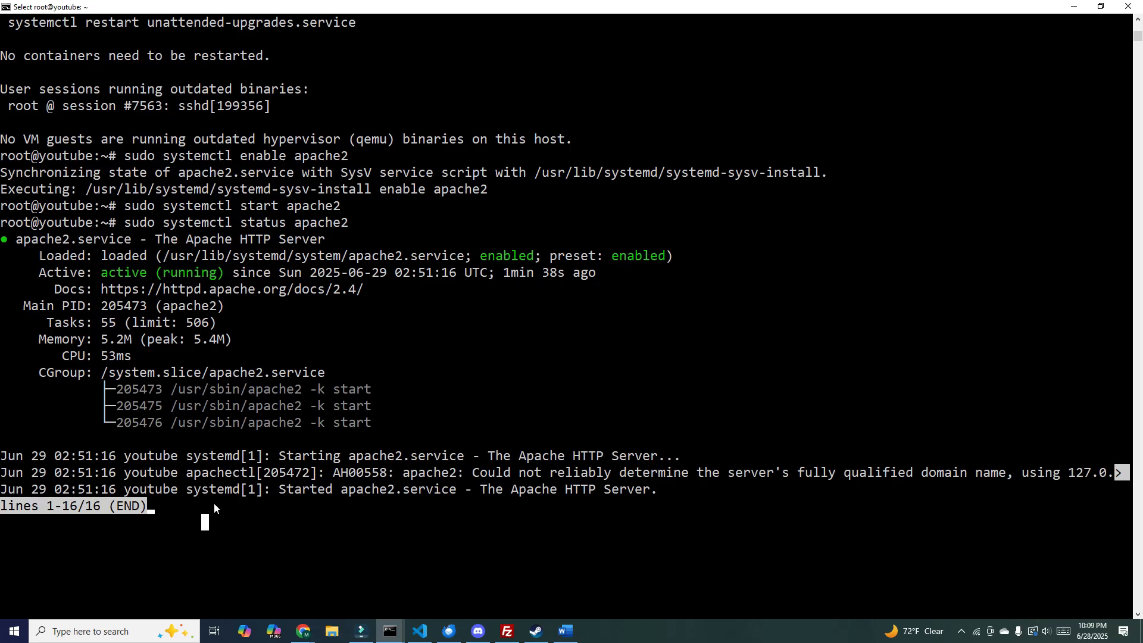
{"action": "key", "text": "Escape"}
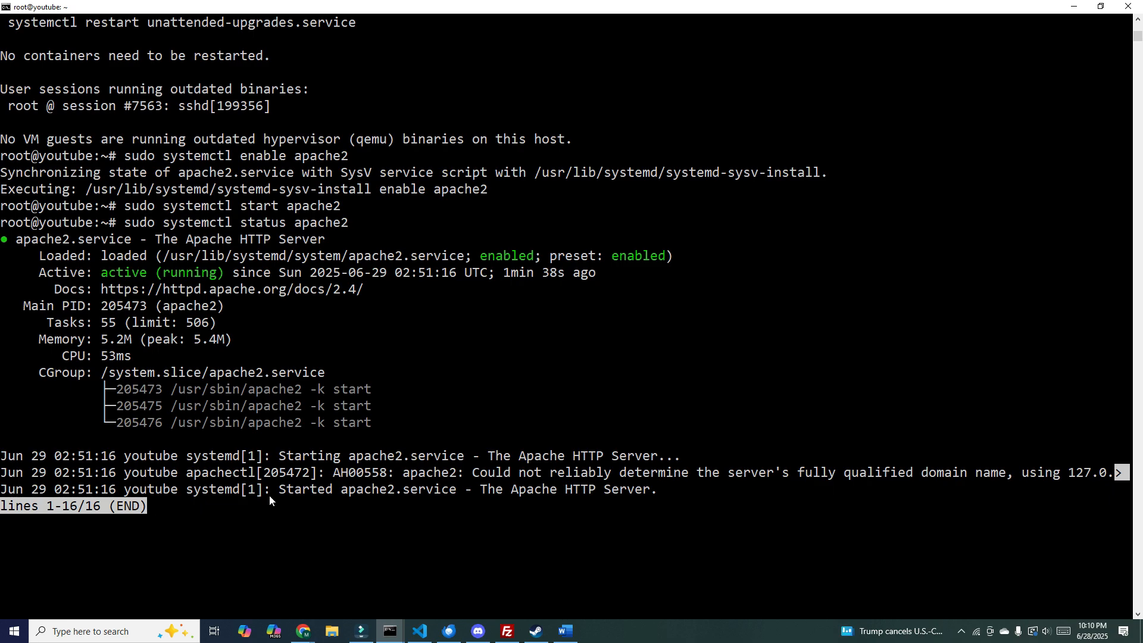
{"action": "key", "text": "q"}
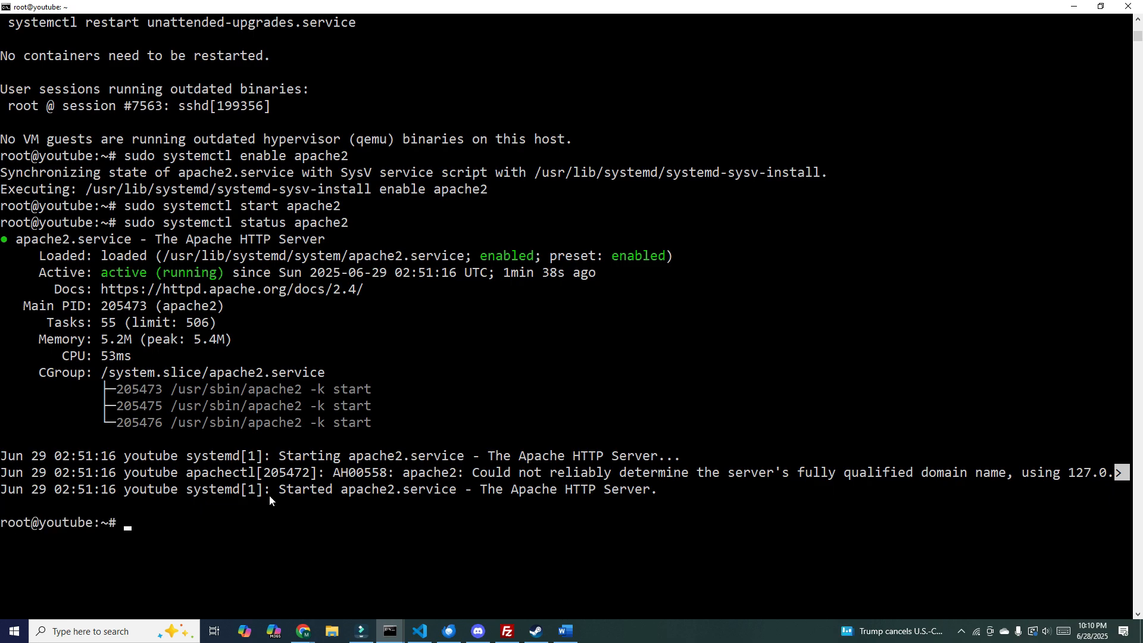
{"action": "key", "text": "Return"}
{"action": "key", "text": "Return"}
{"action": "key", "text": "Return"}
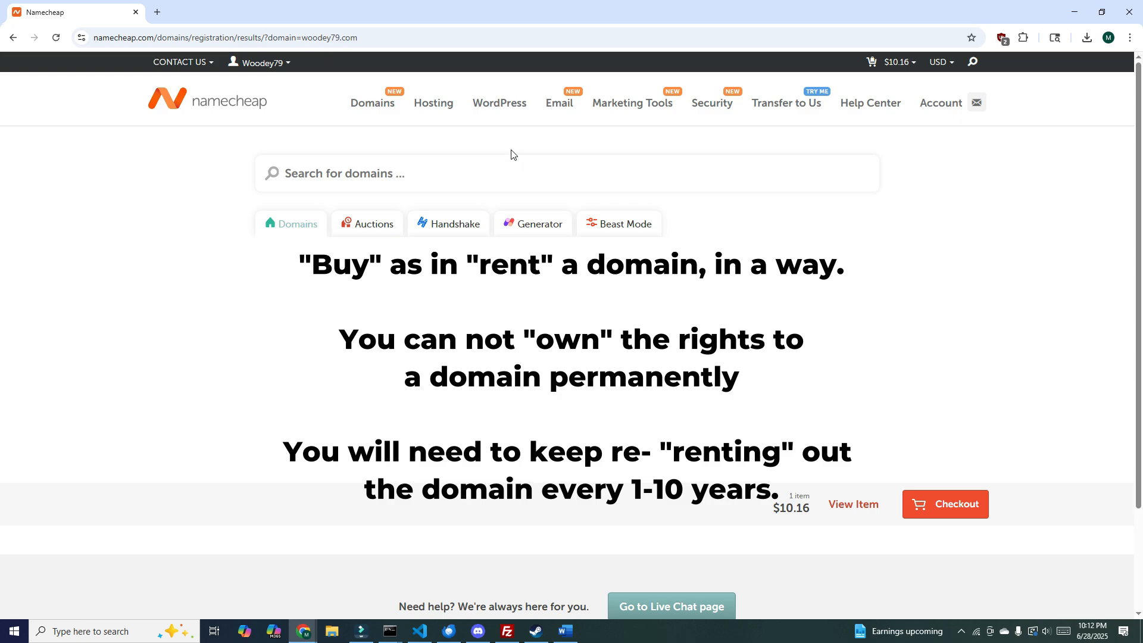
- Search Namecheap for the domain name woodey79
{"action": "left_click", "coordinate": [472, 165]}
{"action": "type", "text": "woodey97"}
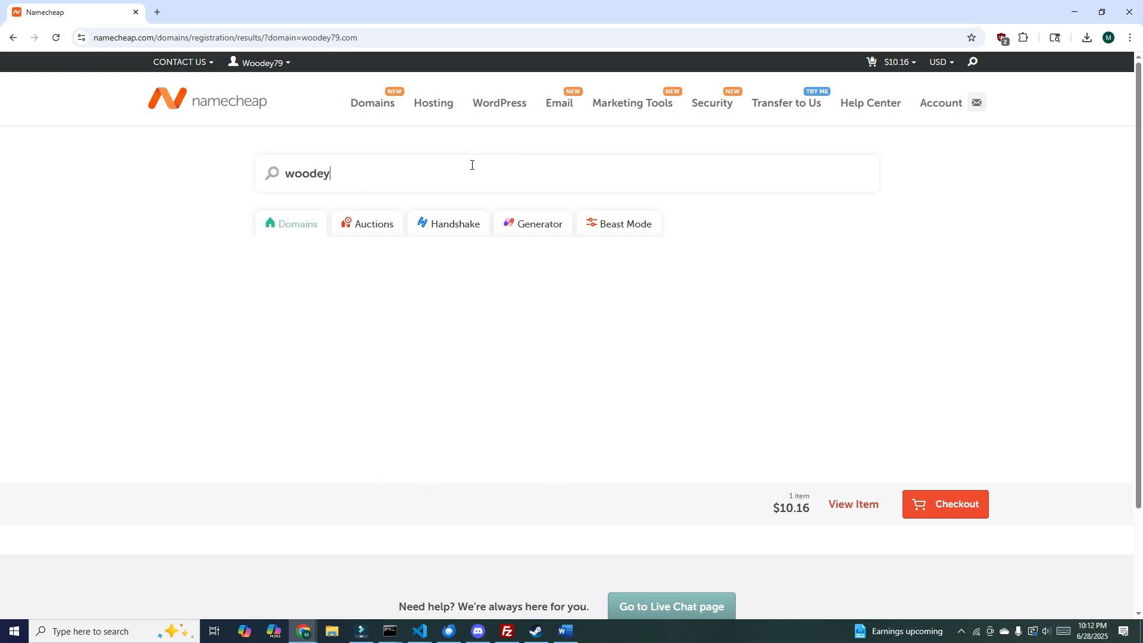
{"action": "key", "text": "BackSpace"}
{"action": "key", "text": "BackSpace"}
{"action": "type", "text": "79"}
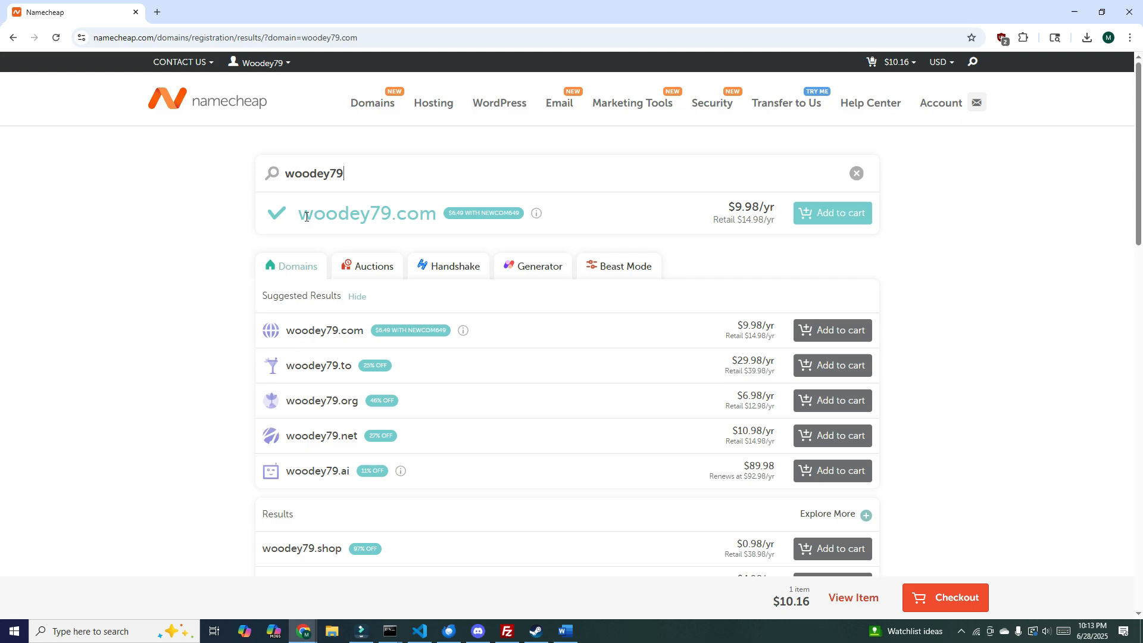
- Examine the woodey79 domain results, comparing the yearly and retail prices of .com and the other domain endings
{"action": "left_click_drag", "start_coordinate": [296, 221], "coordinate": [441, 222]}
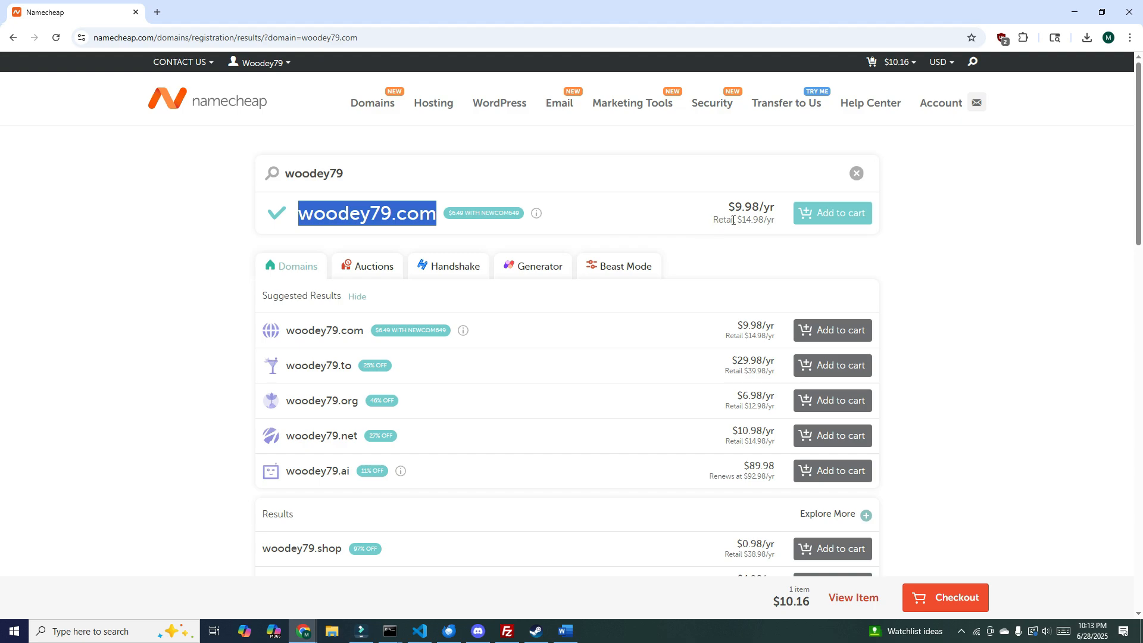
{"action": "scroll", "coordinate": [739, 244], "scroll_direction": "down", "scroll_amount": 1}
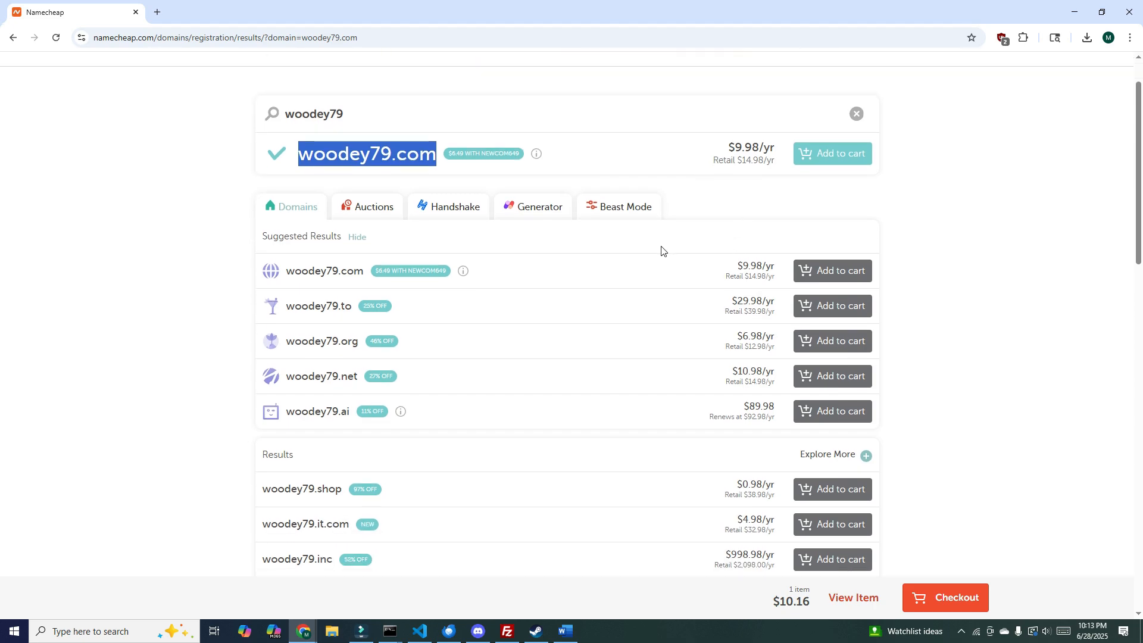
{"action": "scroll", "coordinate": [662, 250], "scroll_direction": "down", "scroll_amount": 4}
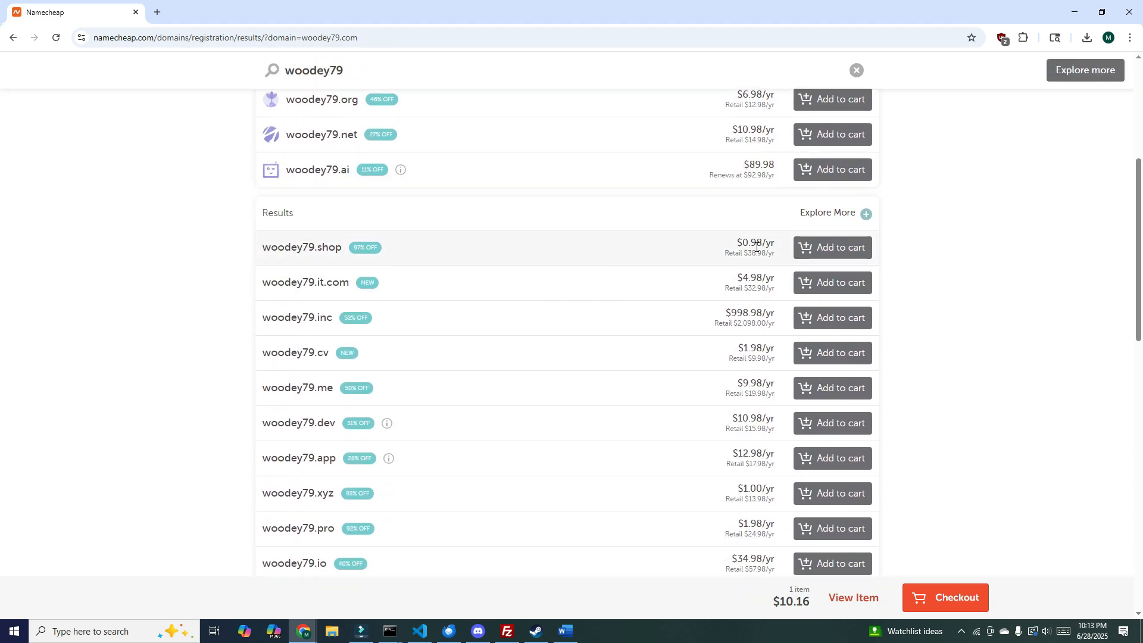
{"action": "scroll", "coordinate": [750, 262], "scroll_direction": "down", "scroll_amount": 3}
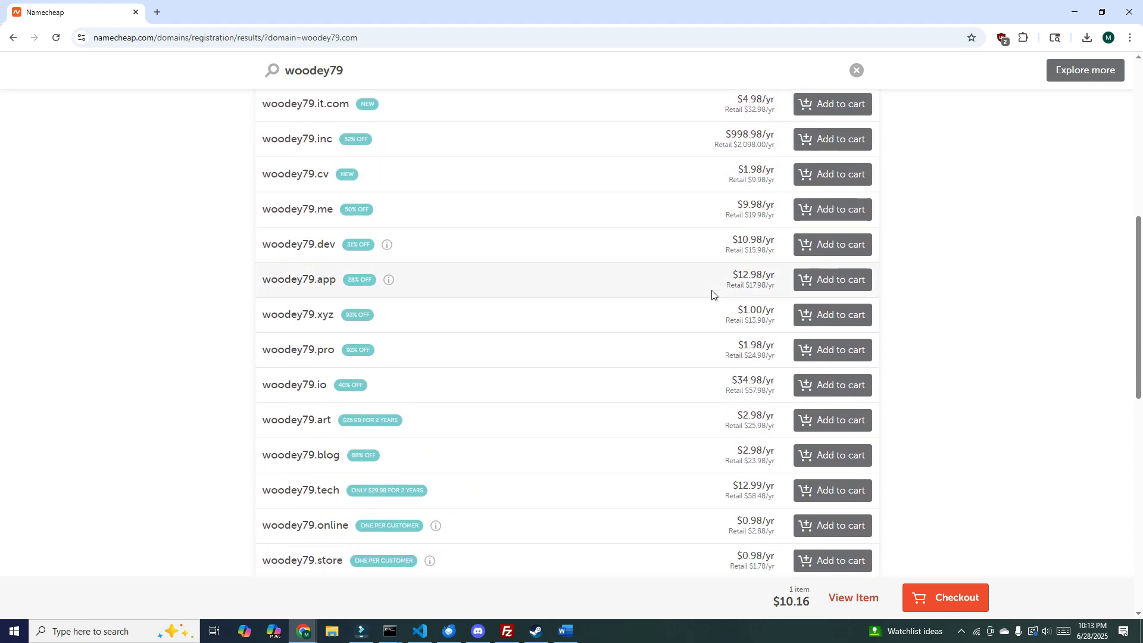
{"action": "scroll", "coordinate": [745, 291], "scroll_direction": "up", "scroll_amount": 1}
{"action": "scroll", "coordinate": [716, 288], "scroll_direction": "up", "scroll_amount": 2}
{"action": "scroll", "coordinate": [738, 282], "scroll_direction": "down", "scroll_amount": 3}
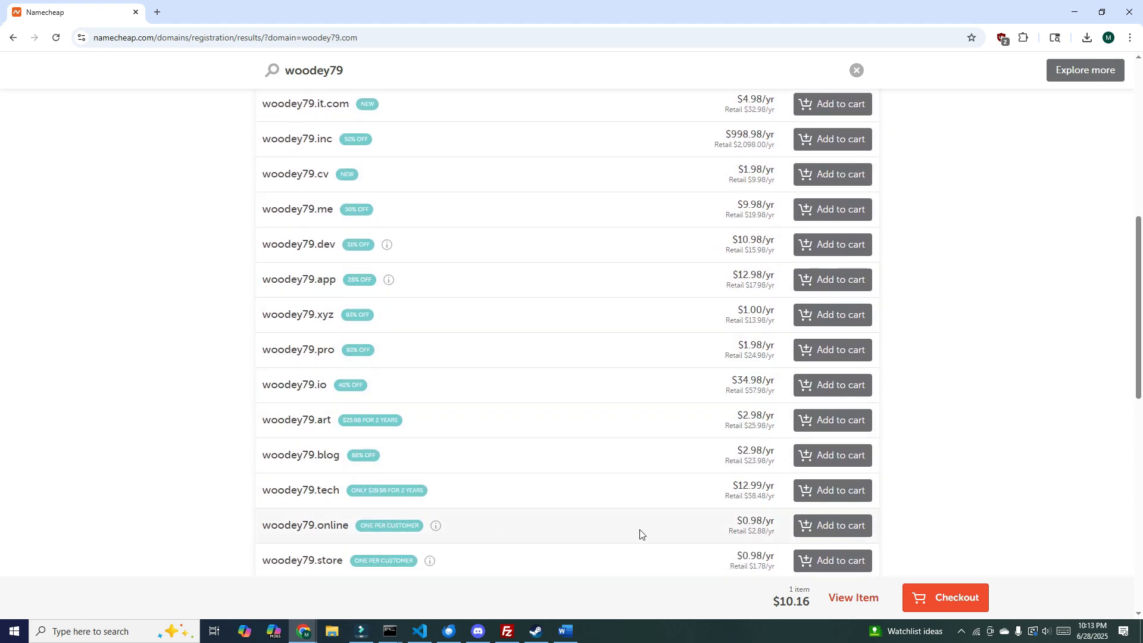
{"action": "scroll", "coordinate": [771, 524], "scroll_direction": "down", "scroll_amount": 1}
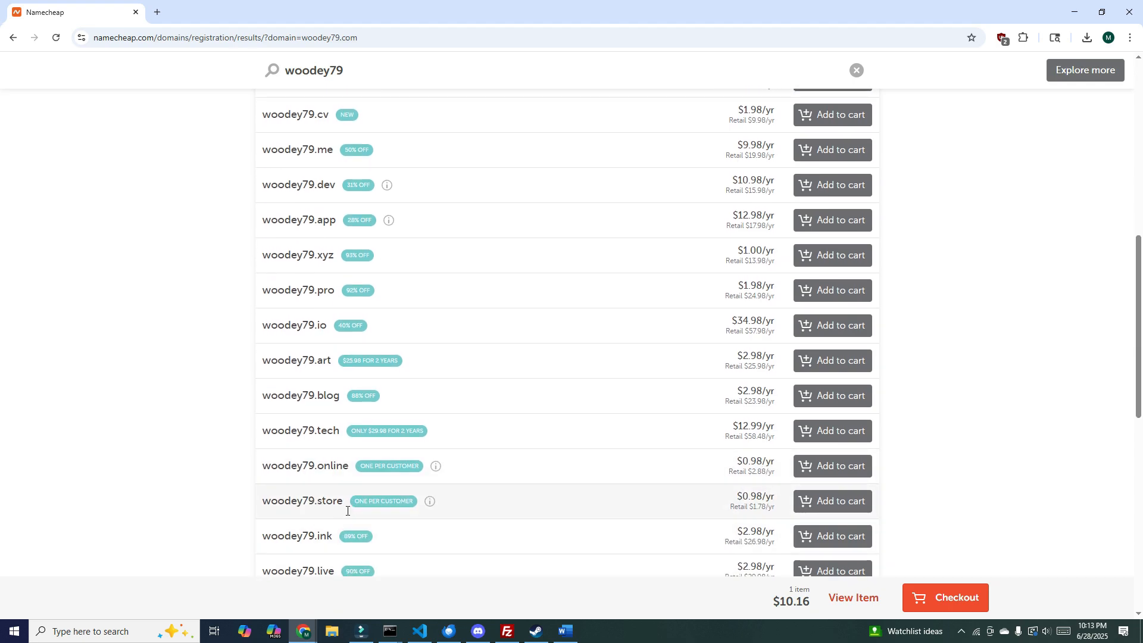
- Add woodey79.store to the cart and compare its cost for 2, 4 and 10 years, returning to 1 year registration
{"action": "left_click", "coordinate": [814, 503]}
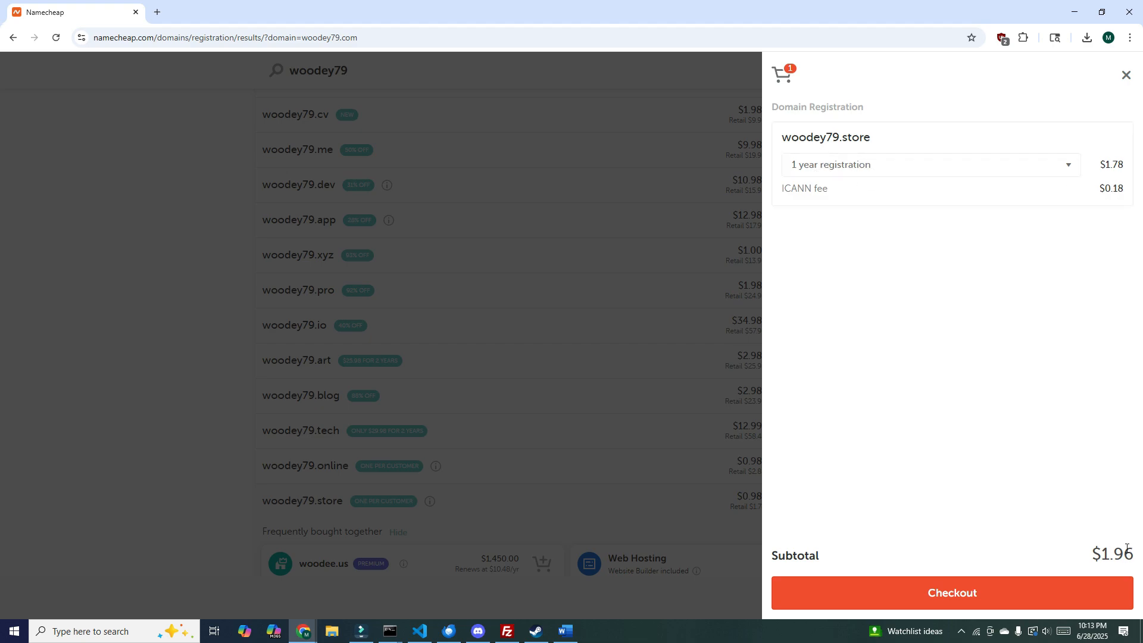
{"action": "left_click", "coordinate": [1076, 173]}
{"action": "left_click", "coordinate": [842, 219]}
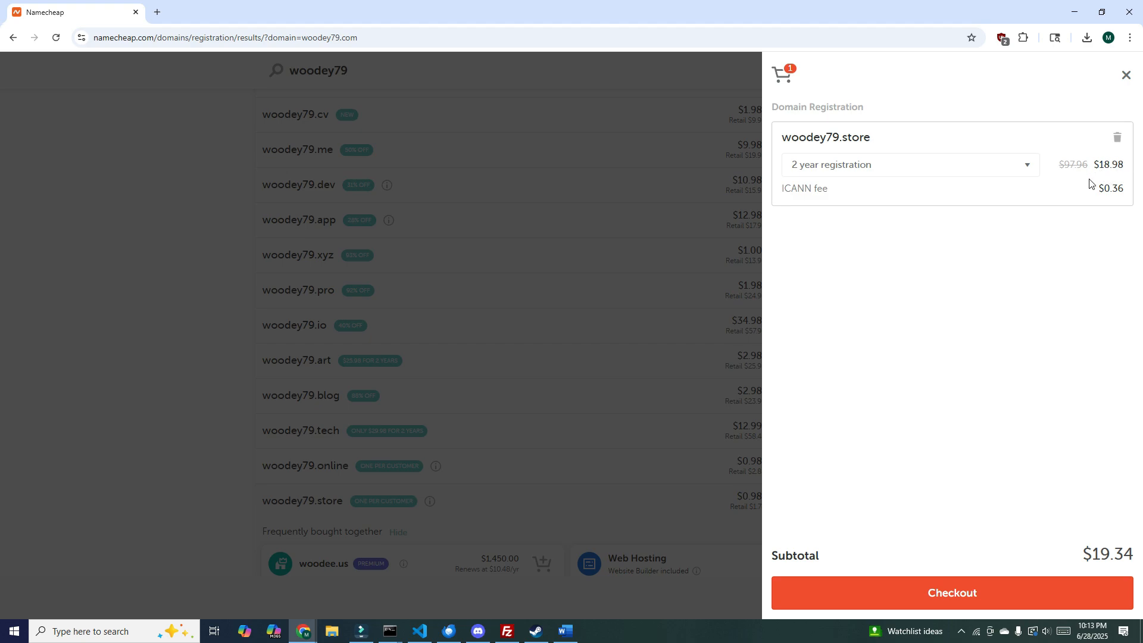
{"action": "left_click", "coordinate": [1018, 173]}
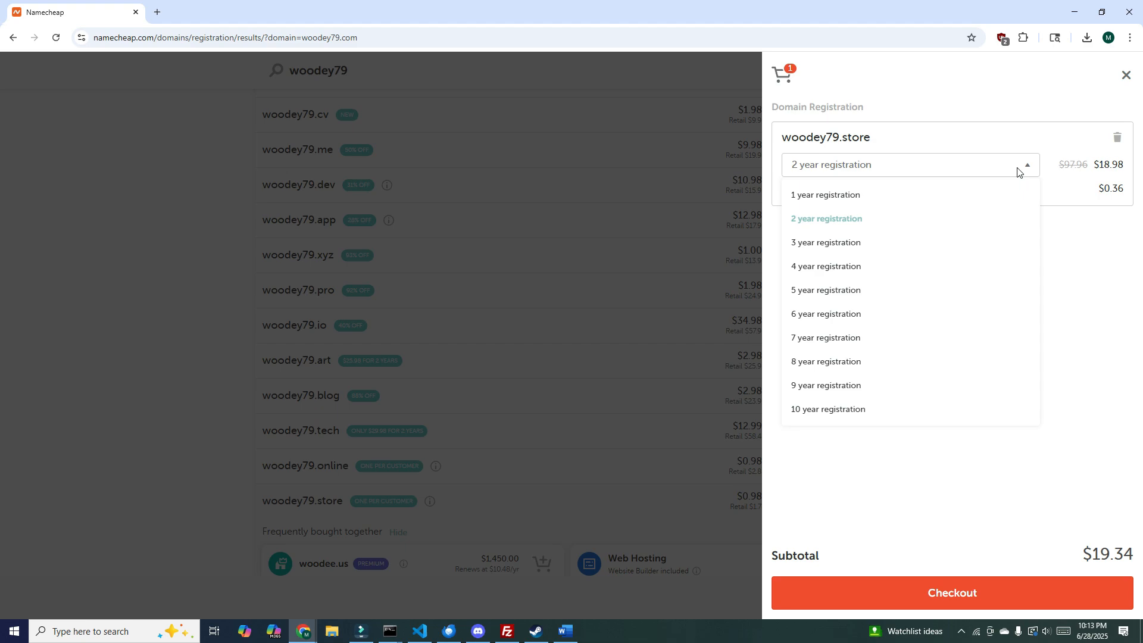
{"action": "left_click", "coordinate": [867, 268]}
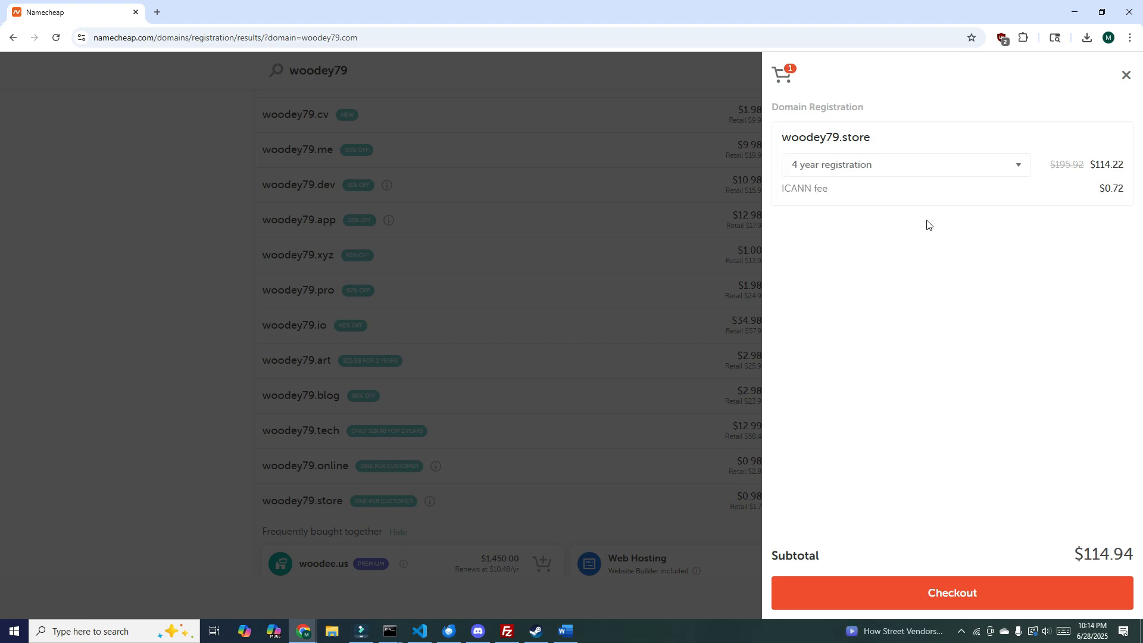
{"action": "left_click", "coordinate": [998, 174]}
{"action": "left_click", "coordinate": [906, 409]}
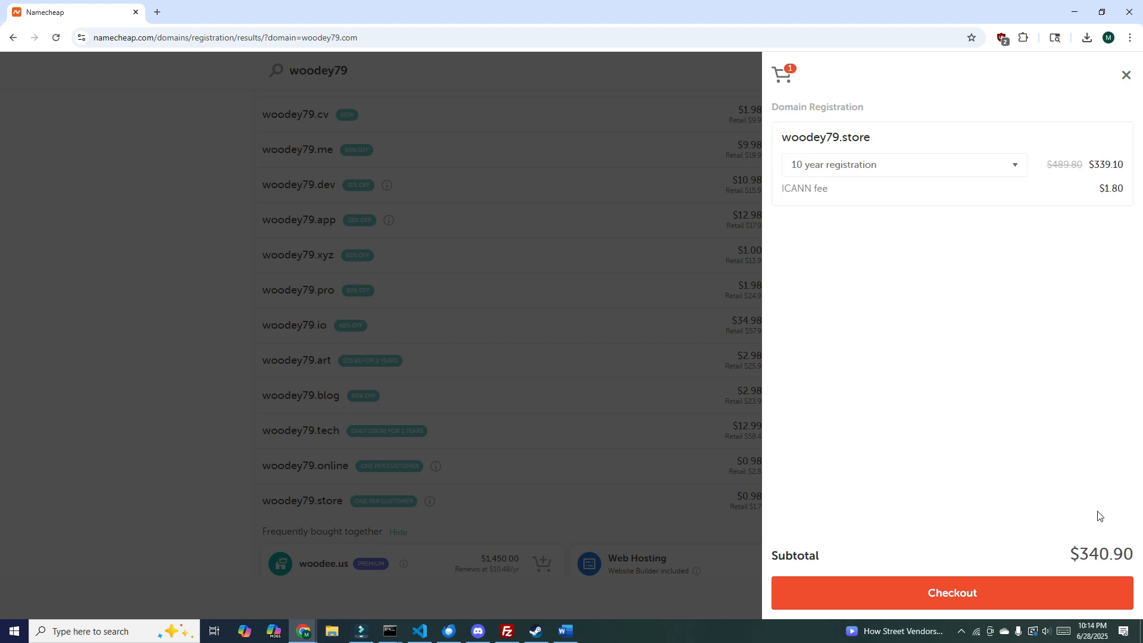
{"action": "left_click", "coordinate": [905, 174]}
{"action": "left_click", "coordinate": [863, 195]}
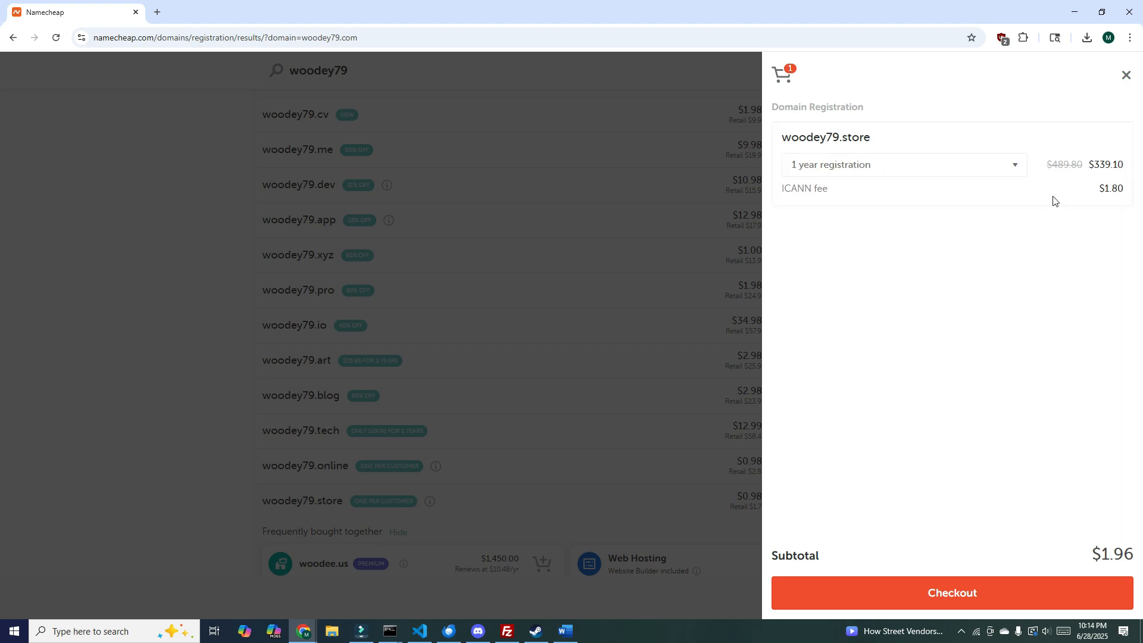
- Remove woodey79.store from the cart and return to the domain search results
{"action": "left_click", "coordinate": [1118, 139]}
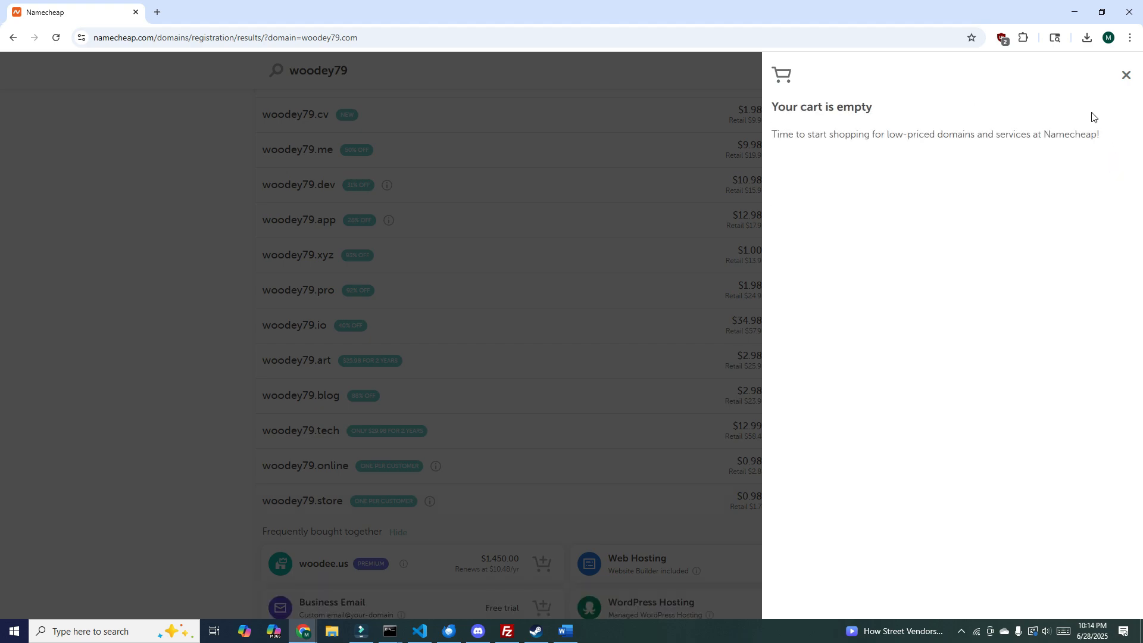
{"action": "left_click", "coordinate": [1126, 76]}
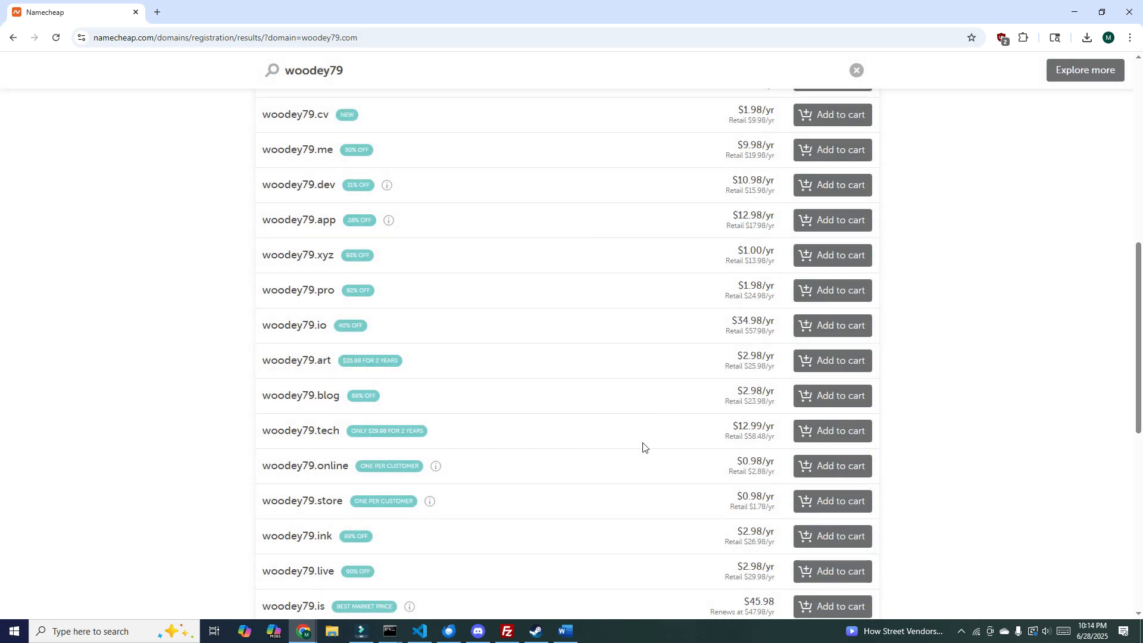
{"action": "scroll", "coordinate": [637, 479], "scroll_direction": "up", "scroll_amount": 10}
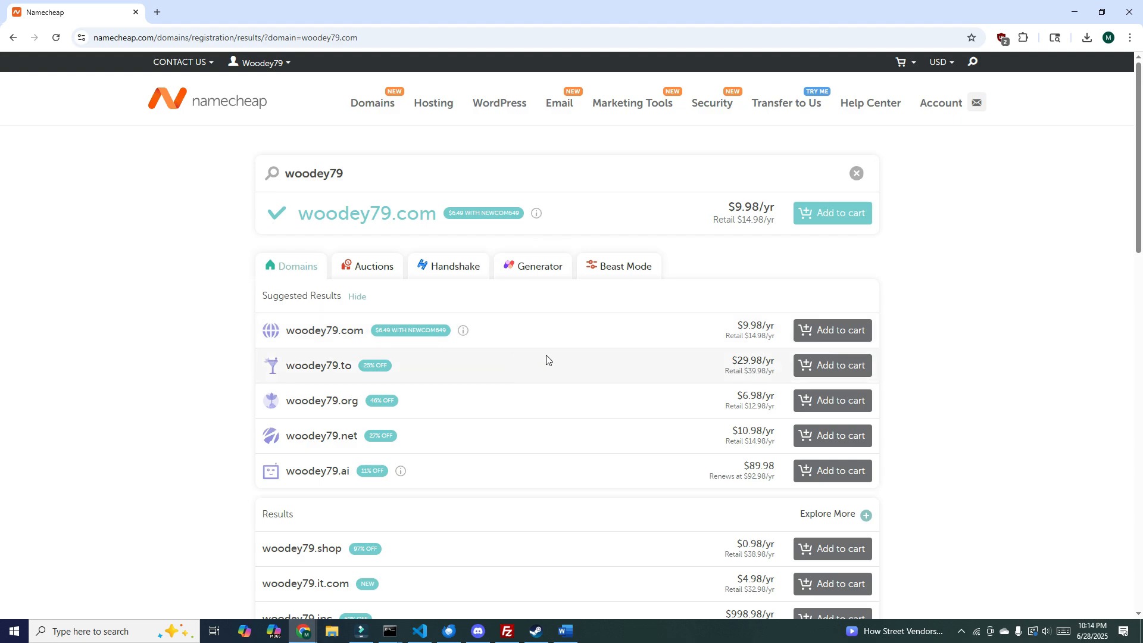
- Search for the domain name youtube and check the availability of its different endings
{"action": "left_click_drag", "start_coordinate": [346, 172], "coordinate": [0, 131]}
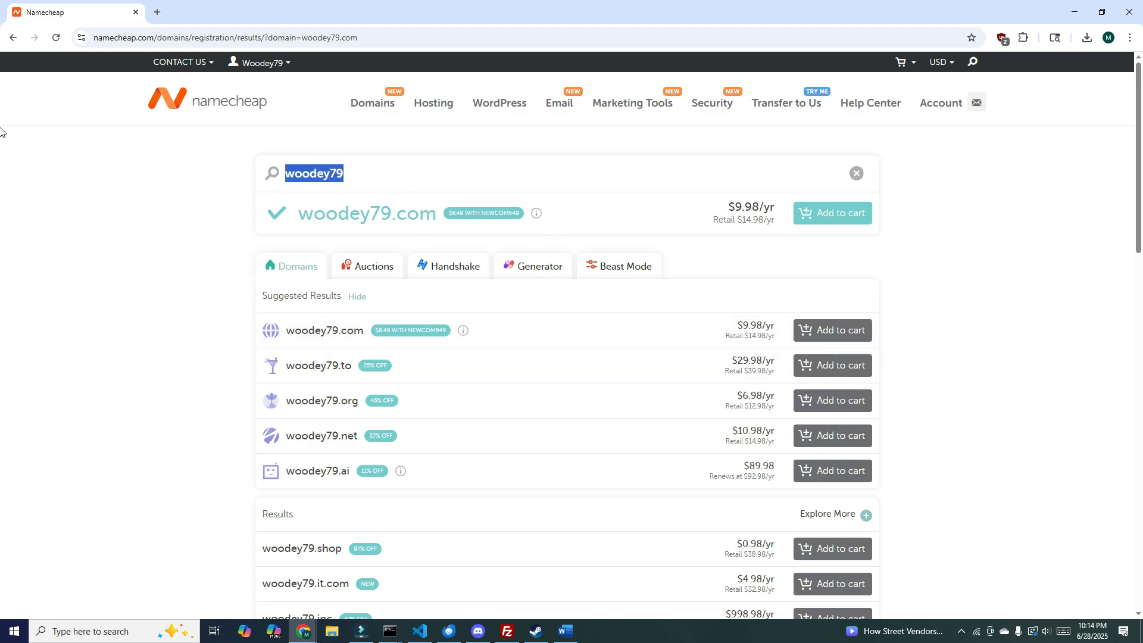
{"action": "type", "text": "youtube"}
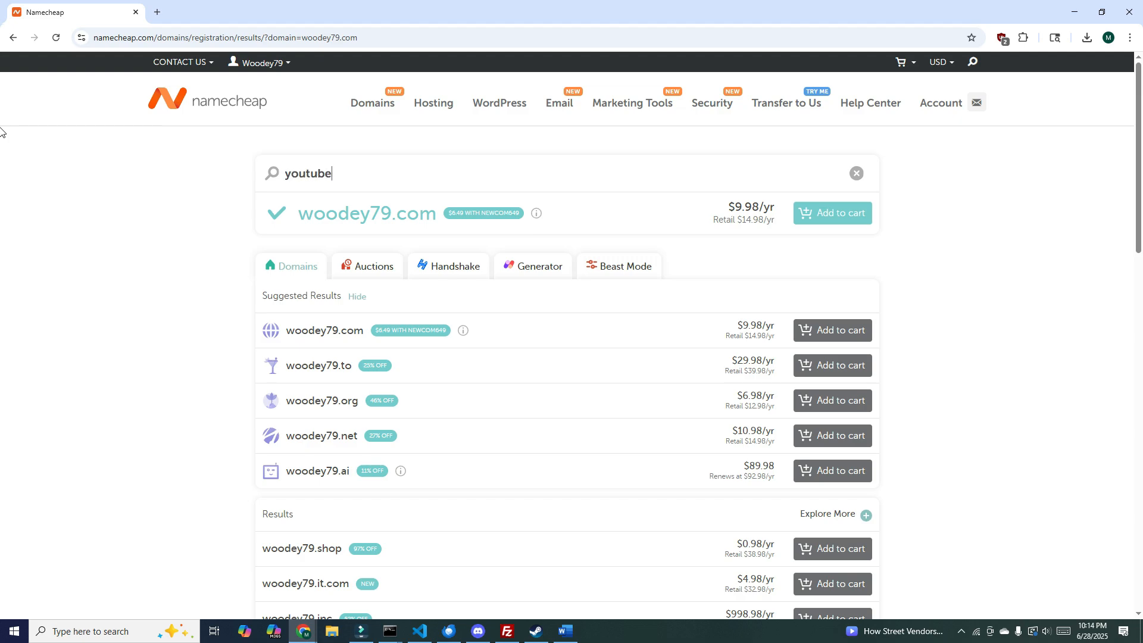
{"action": "key", "text": "Return"}
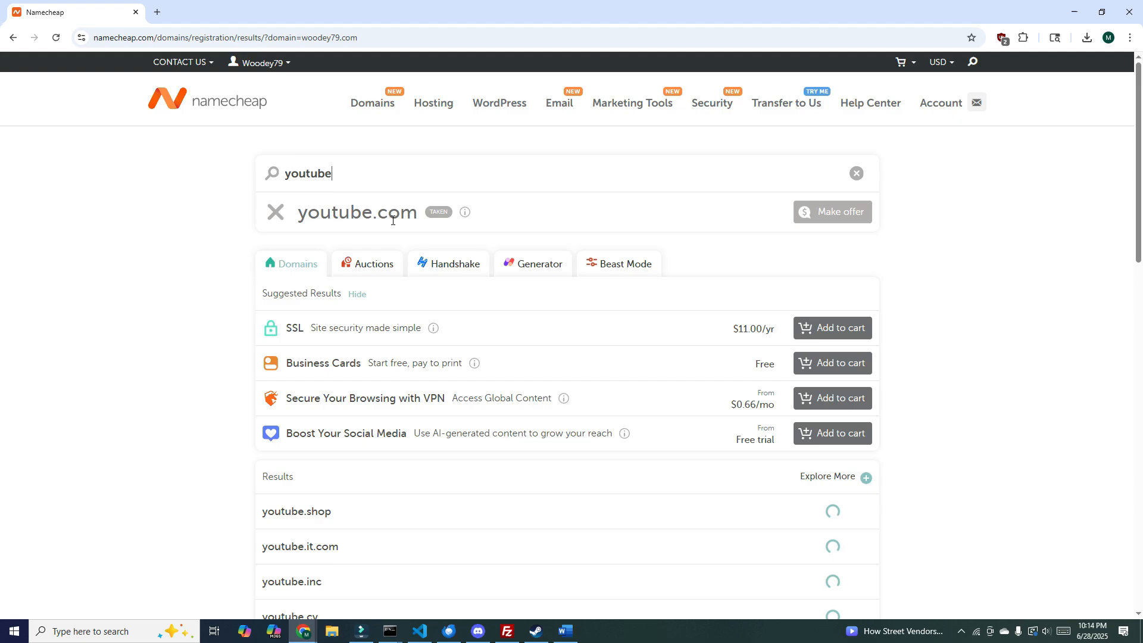
{"action": "mouse_move", "coordinate": [464, 216]}
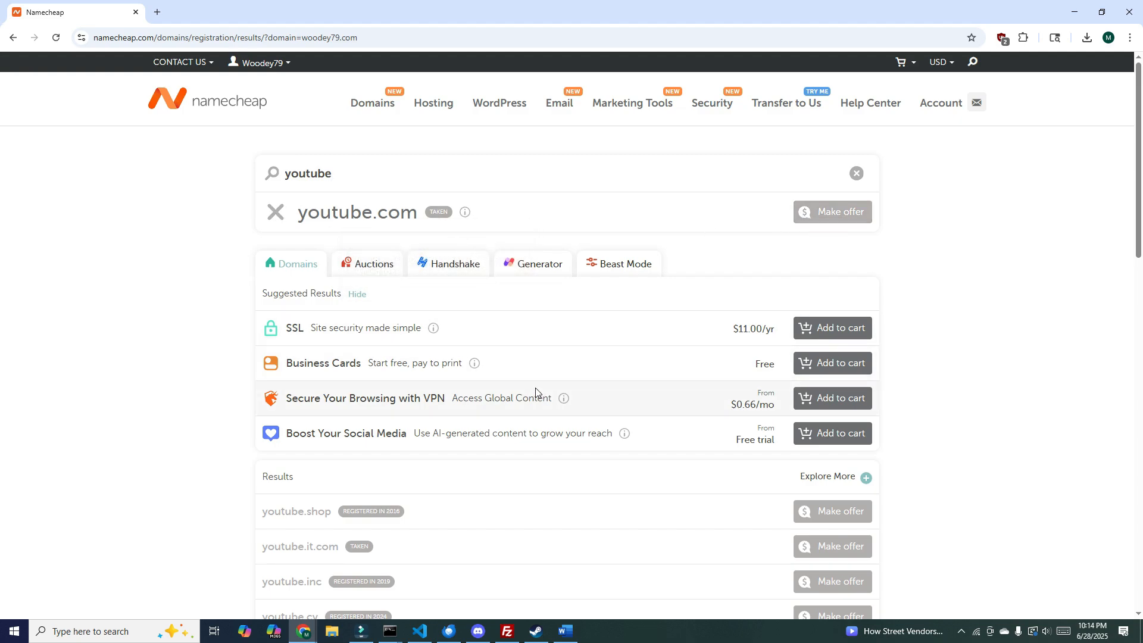
{"action": "scroll", "coordinate": [530, 385], "scroll_direction": "down", "scroll_amount": 12}
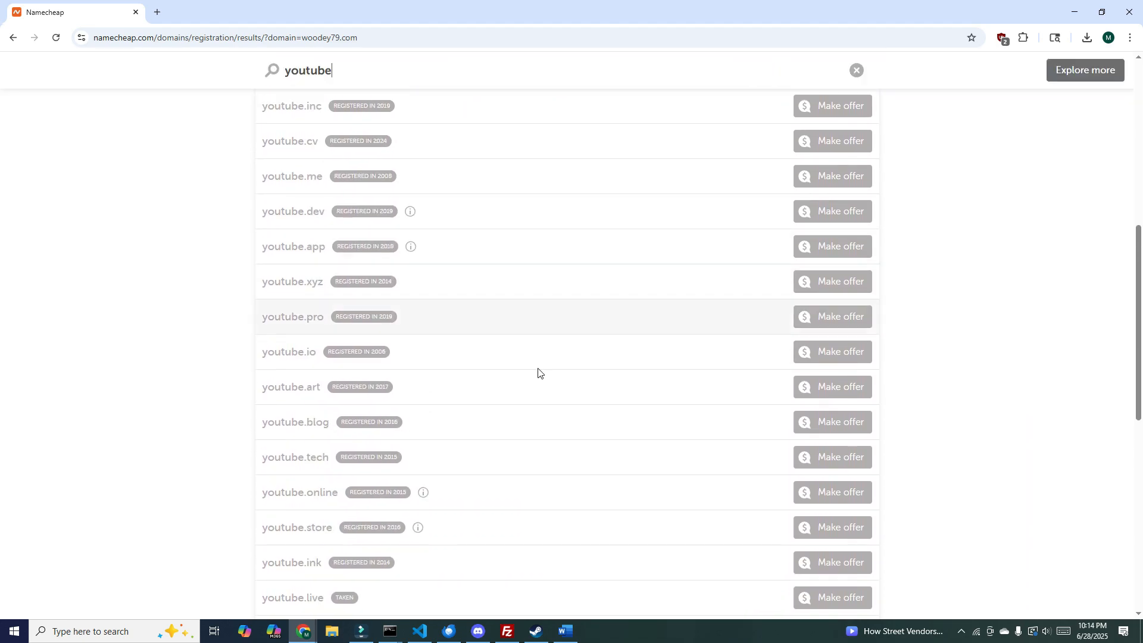
{"action": "scroll", "coordinate": [785, 330], "scroll_direction": "down", "scroll_amount": 5}
- Change the domain search to youtube2 and review which endings are available and at what price
{"action": "scroll", "coordinate": [759, 409], "scroll_direction": "up", "scroll_amount": 20}
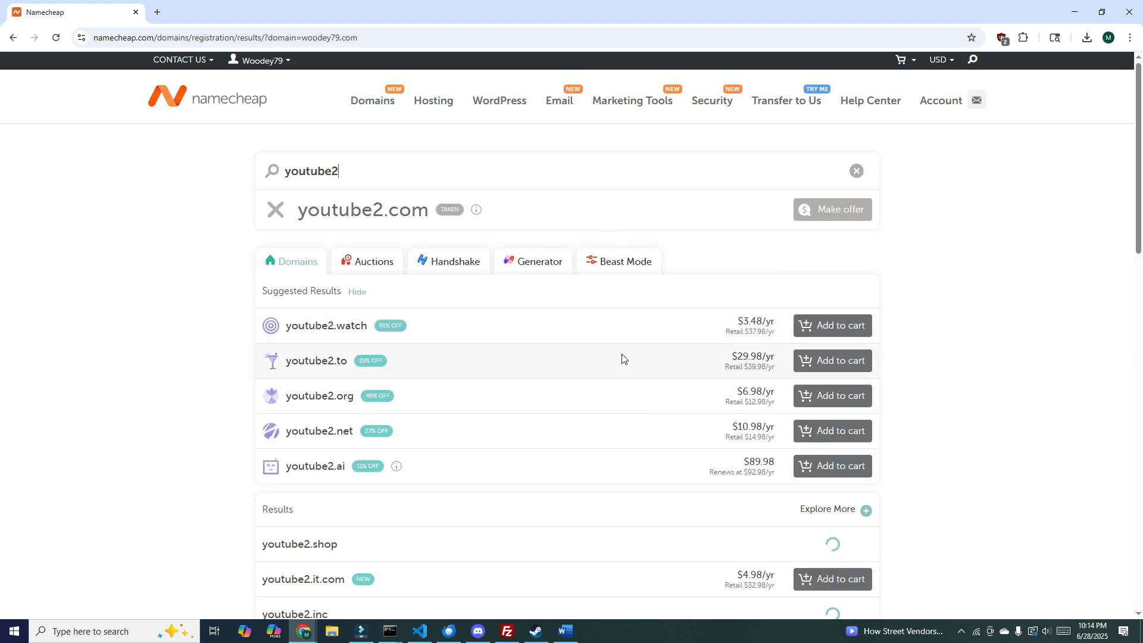
{"action": "scroll", "coordinate": [625, 350], "scroll_direction": "down", "scroll_amount": 6}
{"action": "scroll", "coordinate": [607, 348], "scroll_direction": "down", "scroll_amount": 9}
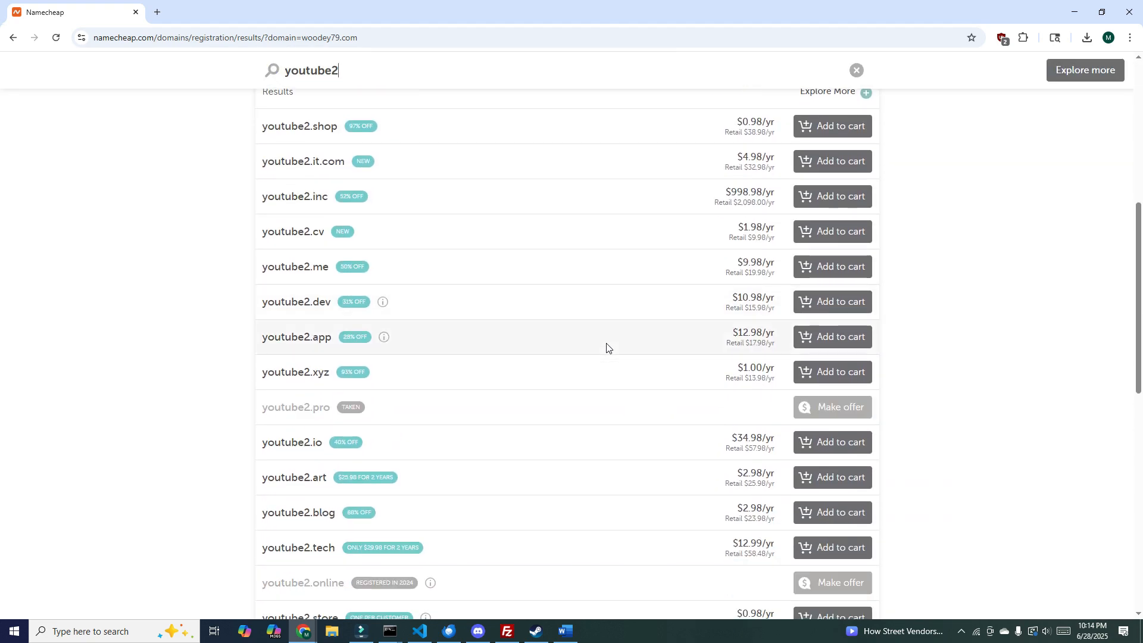
{"action": "scroll", "coordinate": [650, 371], "scroll_direction": "up", "scroll_amount": 15}
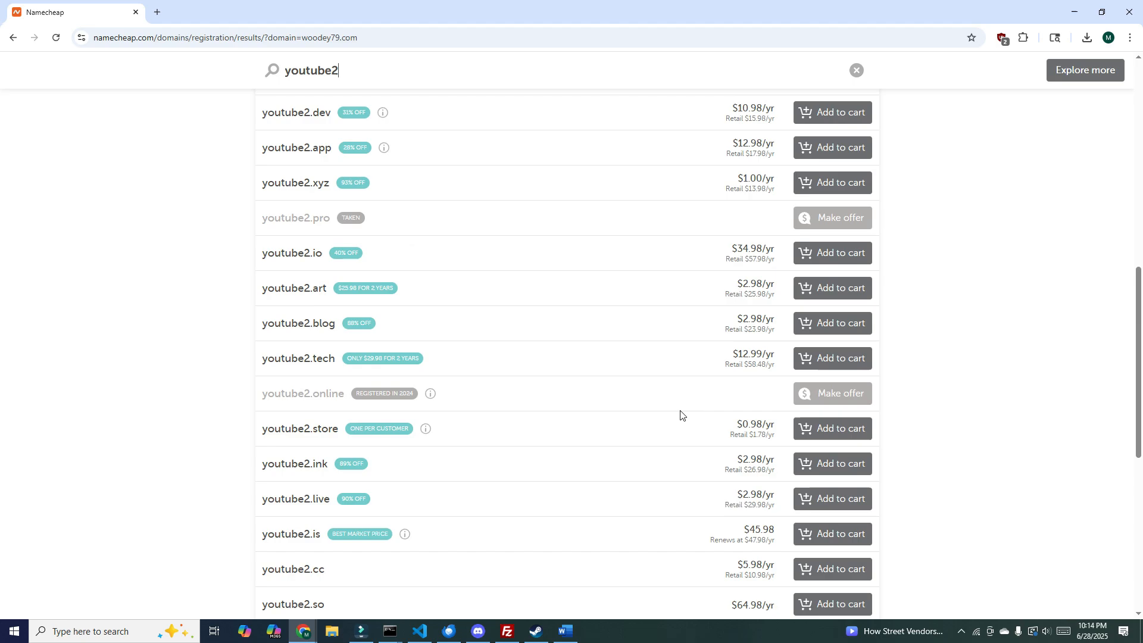
- Search for the domain name camping and inspect the purchase and renewal price of camping.viajes
{"action": "left_click_drag", "start_coordinate": [357, 186], "coordinate": [24, 138]}
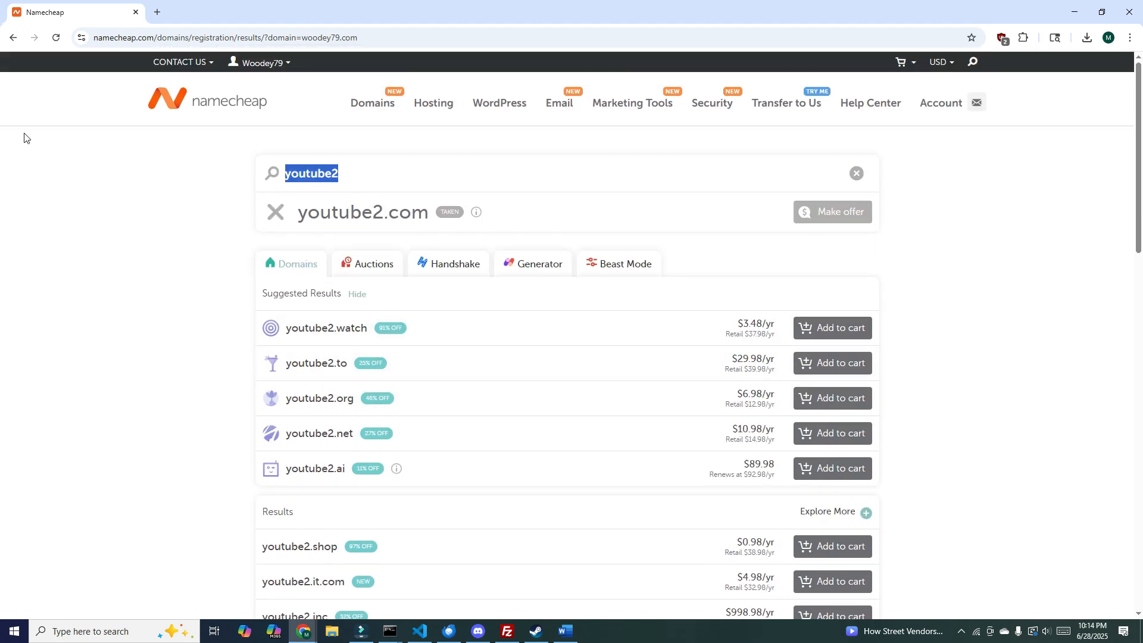
{"action": "type", "text": "camping"}
{"action": "key", "text": "Return"}
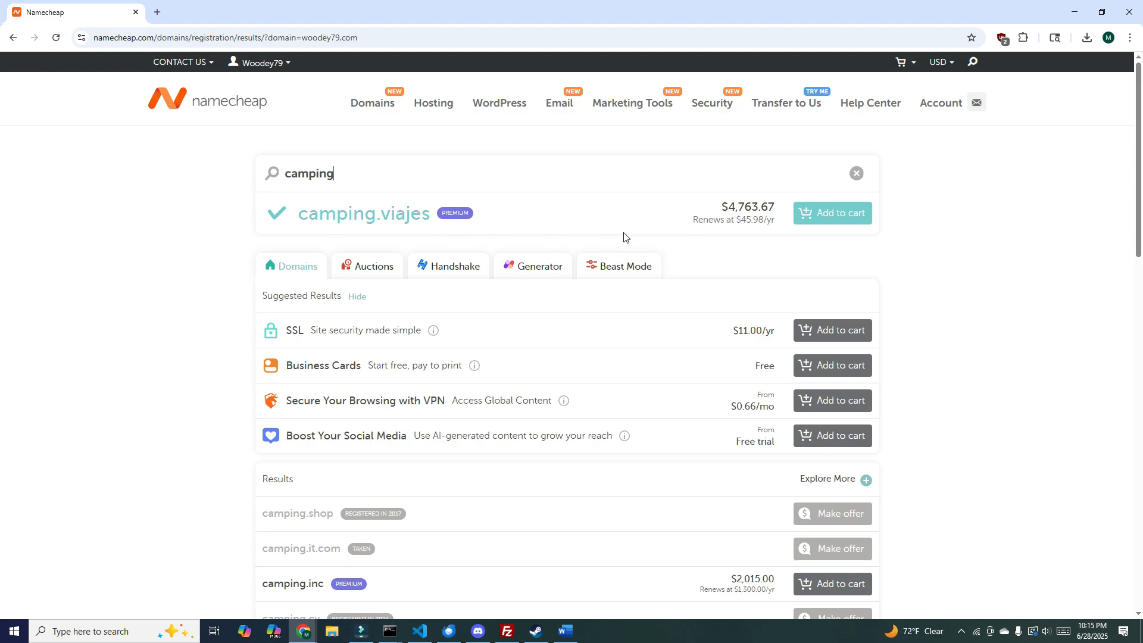
{"action": "triple_click", "coordinate": [719, 216]}
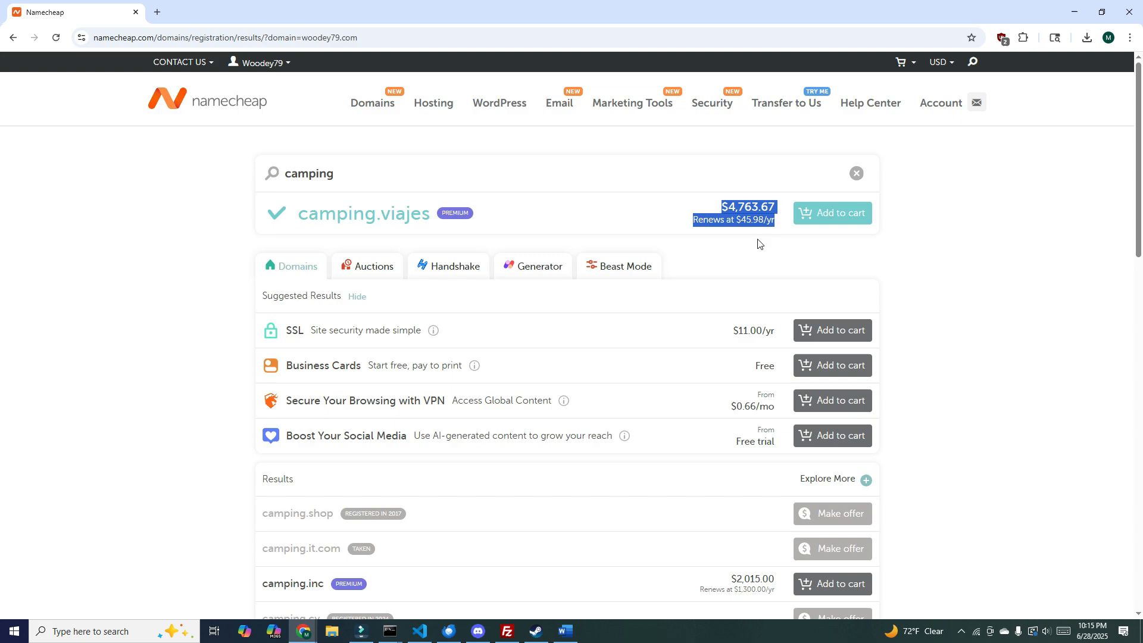
- Add the premium domain camping.viajes to the cart and highlight its renewal price
{"action": "left_click", "coordinate": [802, 212]}
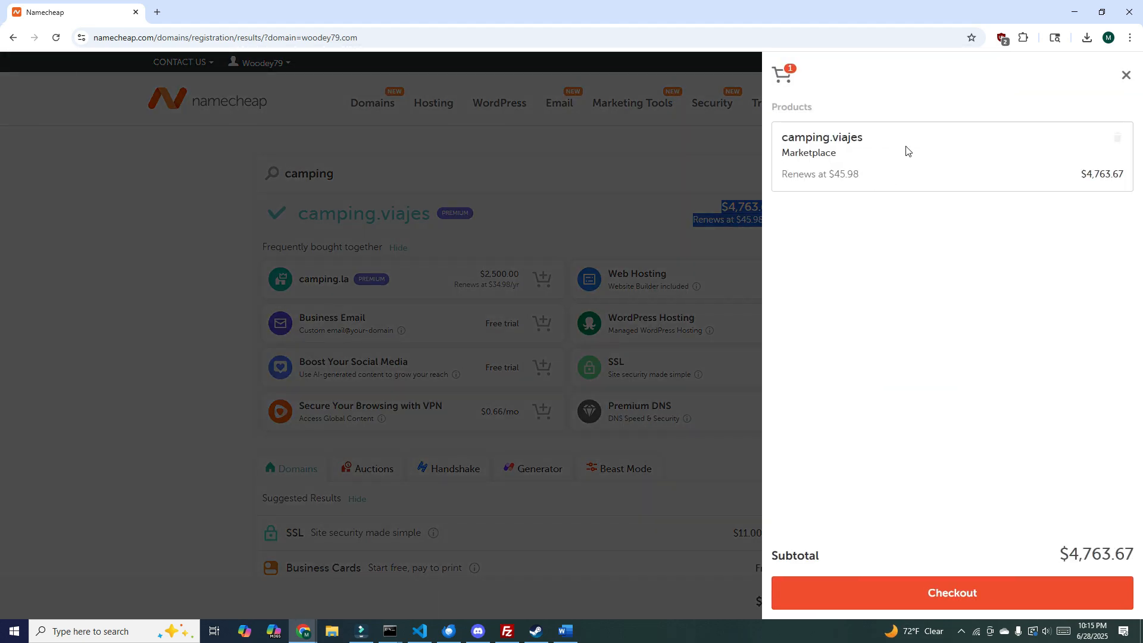
{"action": "left_click", "coordinate": [997, 165]}
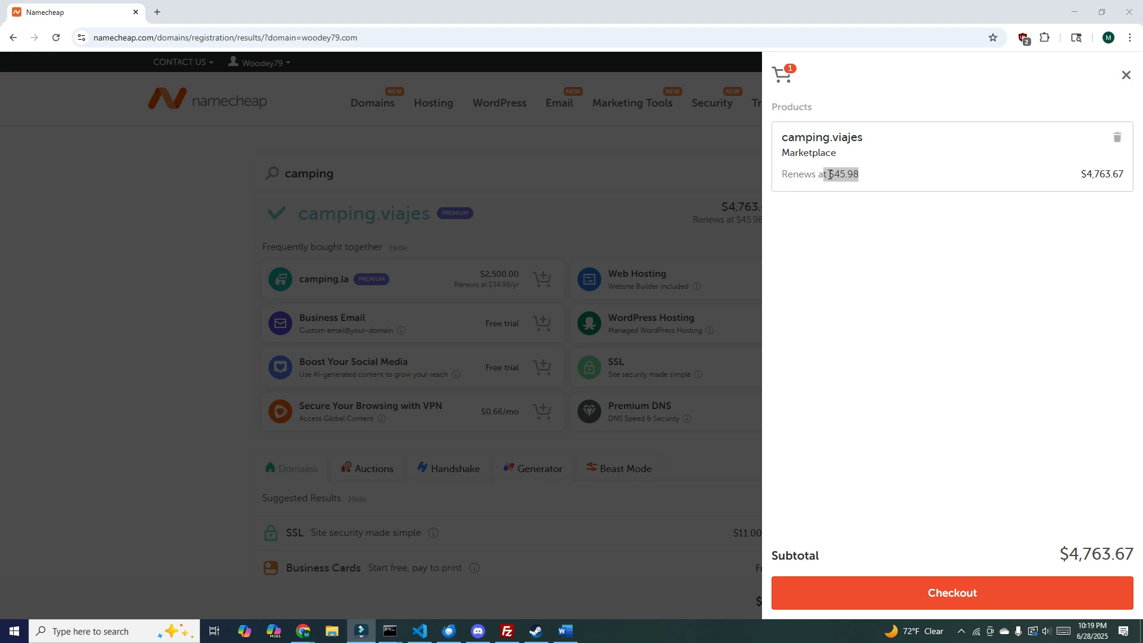
{"action": "left_click_drag", "start_coordinate": [823, 174], "coordinate": [870, 177]}
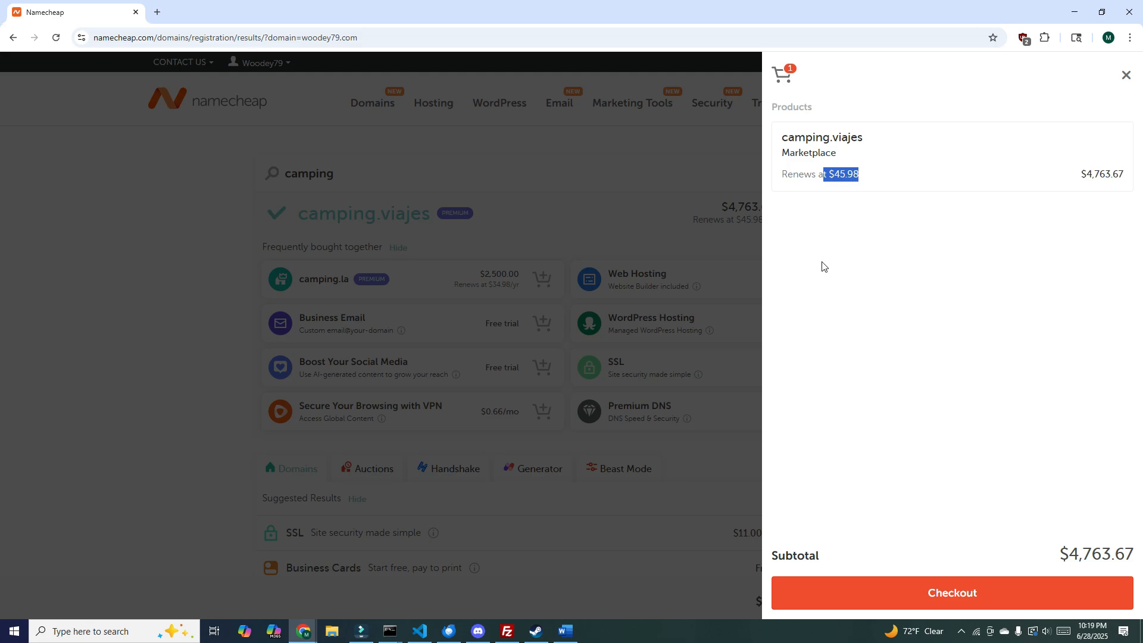
- Compare the total cart price of camping.viajes with its yearly renewal price
{"action": "left_click_drag", "start_coordinate": [1079, 175], "coordinate": [1088, 178]}
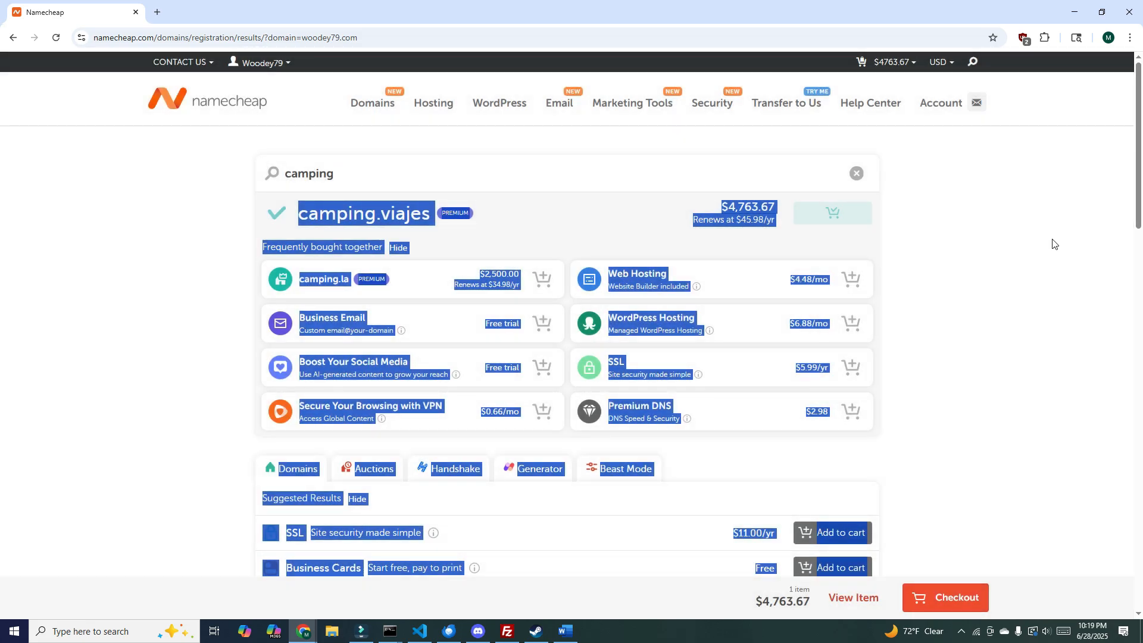
{"action": "left_click", "coordinate": [954, 430]}
{"action": "left_click_drag", "start_coordinate": [752, 601], "coordinate": [819, 605]}
{"action": "left_click_drag", "start_coordinate": [805, 603], "coordinate": [751, 601]}
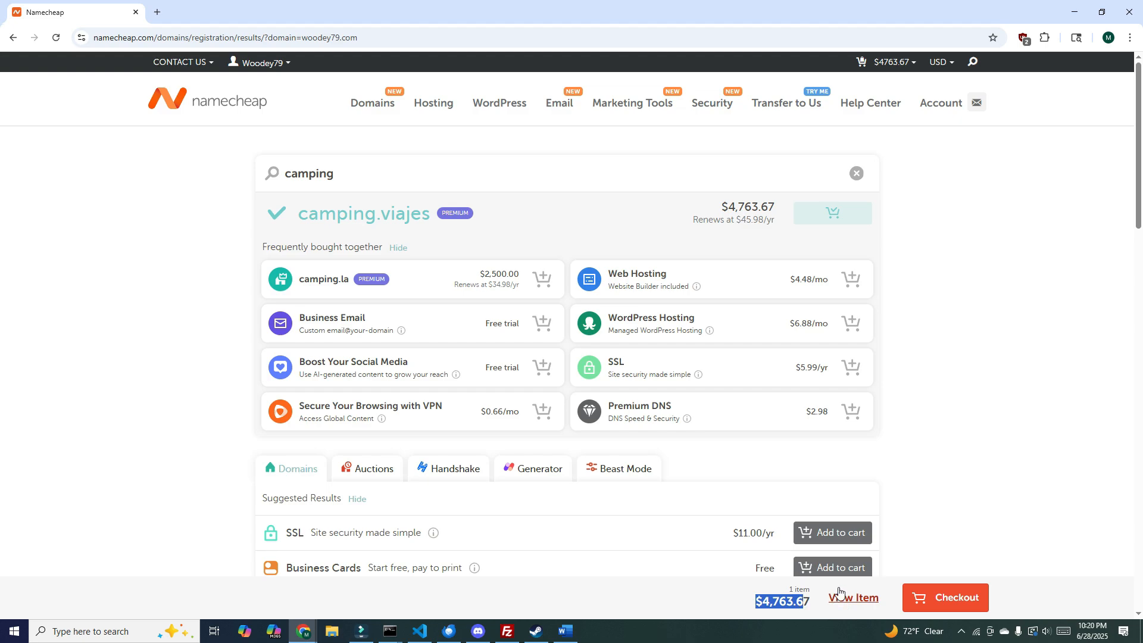
{"action": "left_click", "coordinate": [855, 599]}
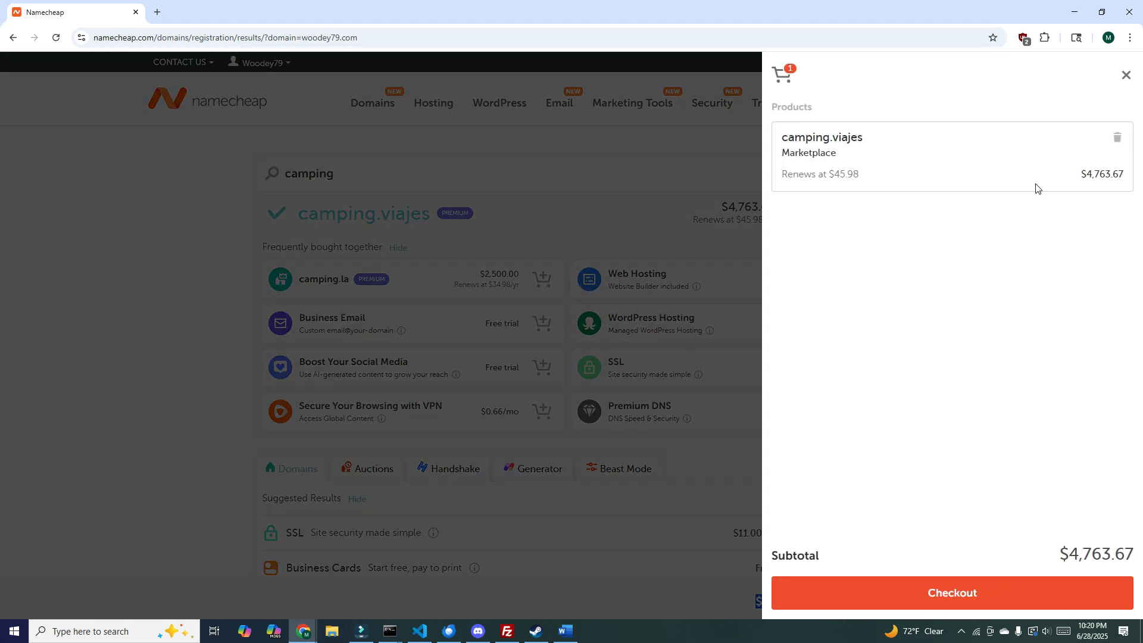
{"action": "left_click_drag", "start_coordinate": [854, 175], "coordinate": [827, 174]}
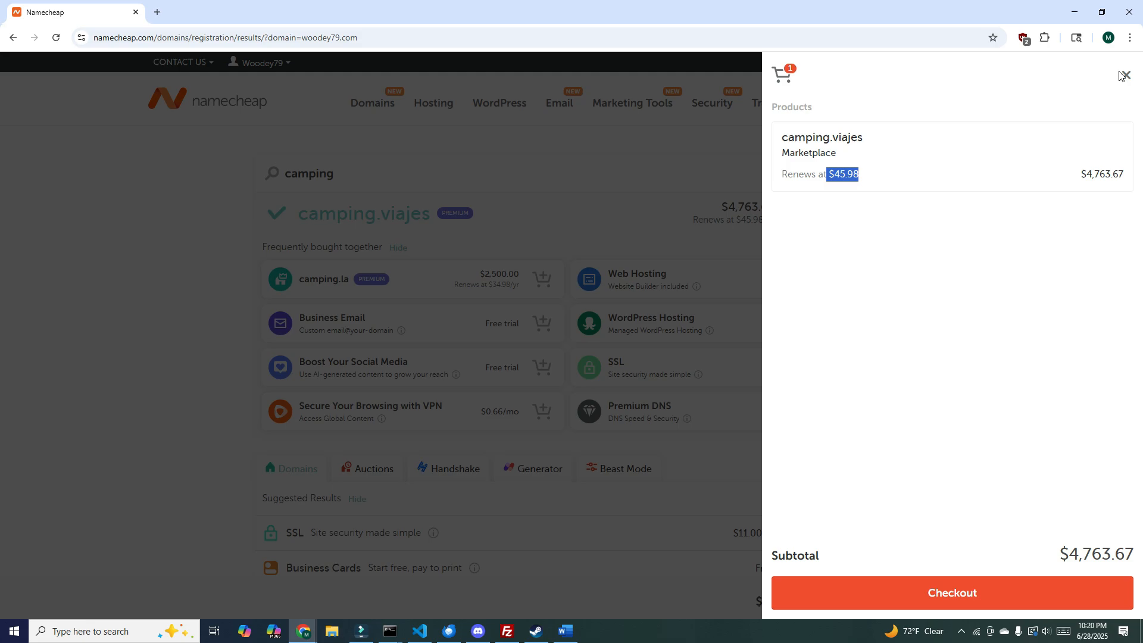
- Remove camping.viajes from the cart and close the cart
{"action": "double_click", "coordinate": [1117, 140]}
{"action": "left_click", "coordinate": [1118, 141]}
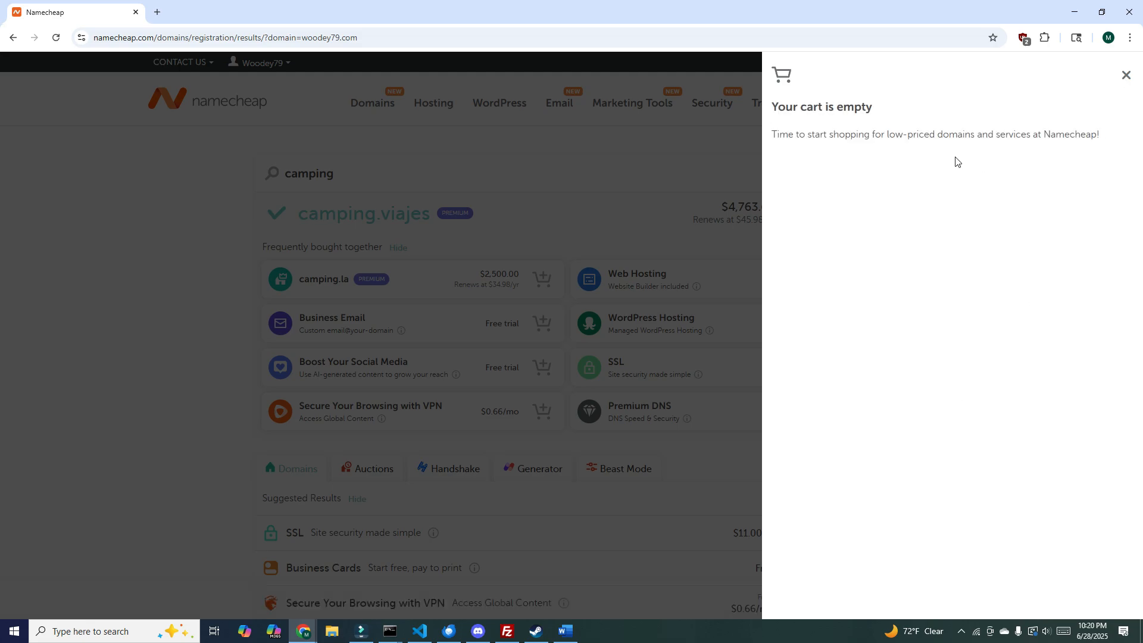
{"action": "left_click", "coordinate": [707, 171]}
{"action": "scroll", "coordinate": [446, 349], "scroll_direction": "down", "scroll_amount": 8}
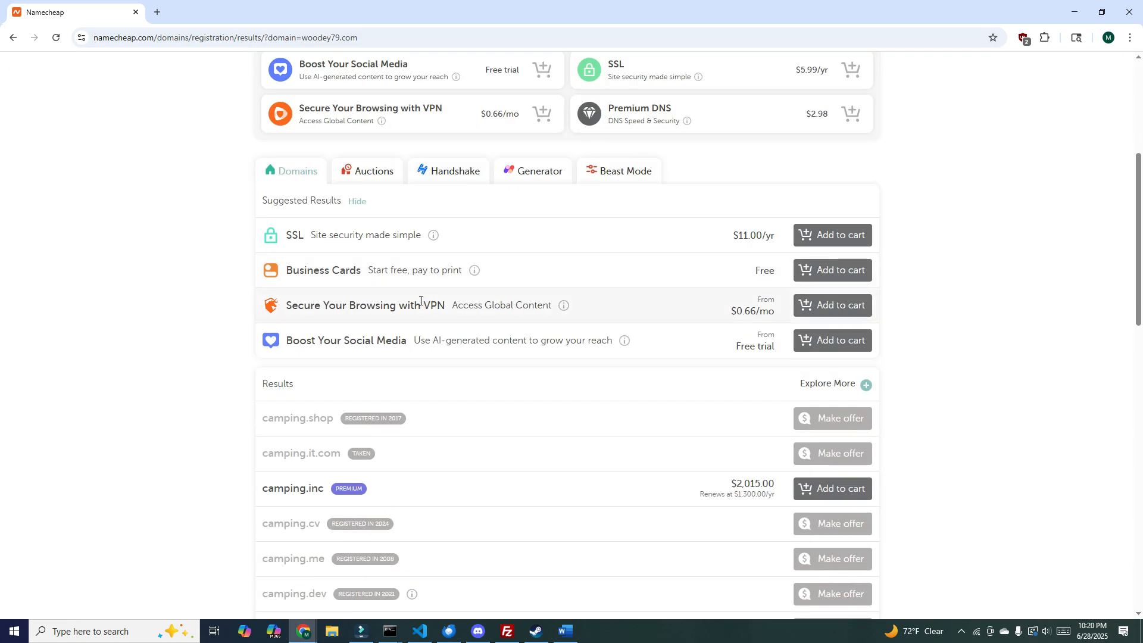
{"action": "scroll", "coordinate": [446, 350], "scroll_direction": "up", "scroll_amount": 8}
{"action": "left_click_drag", "start_coordinate": [363, 171], "coordinate": [225, 161]}
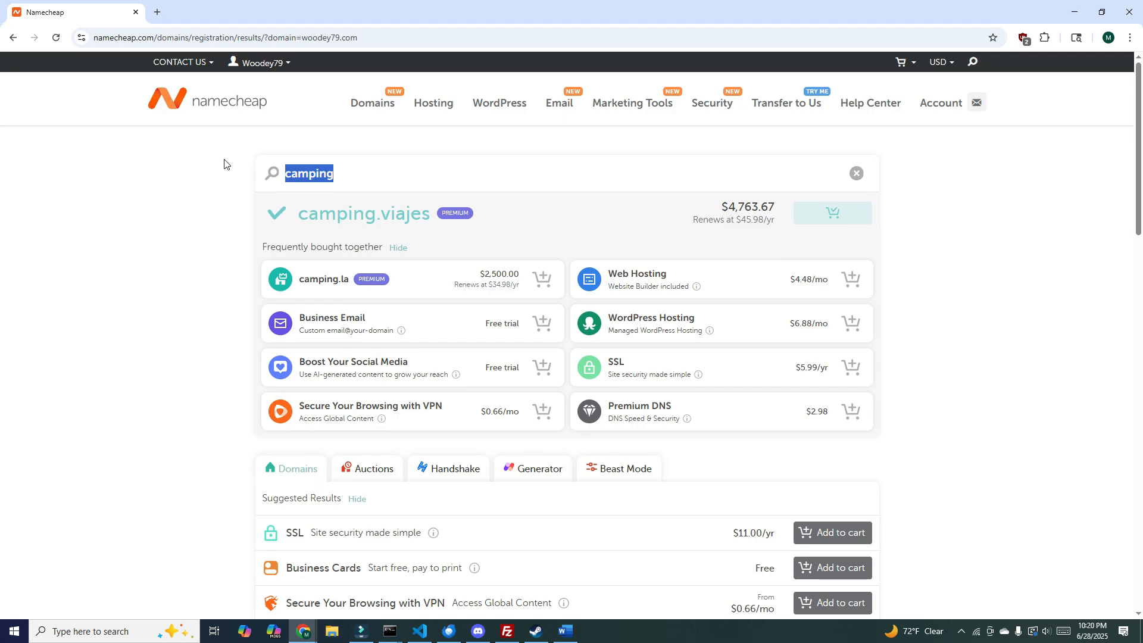
{"action": "type", "text": "woode79"}
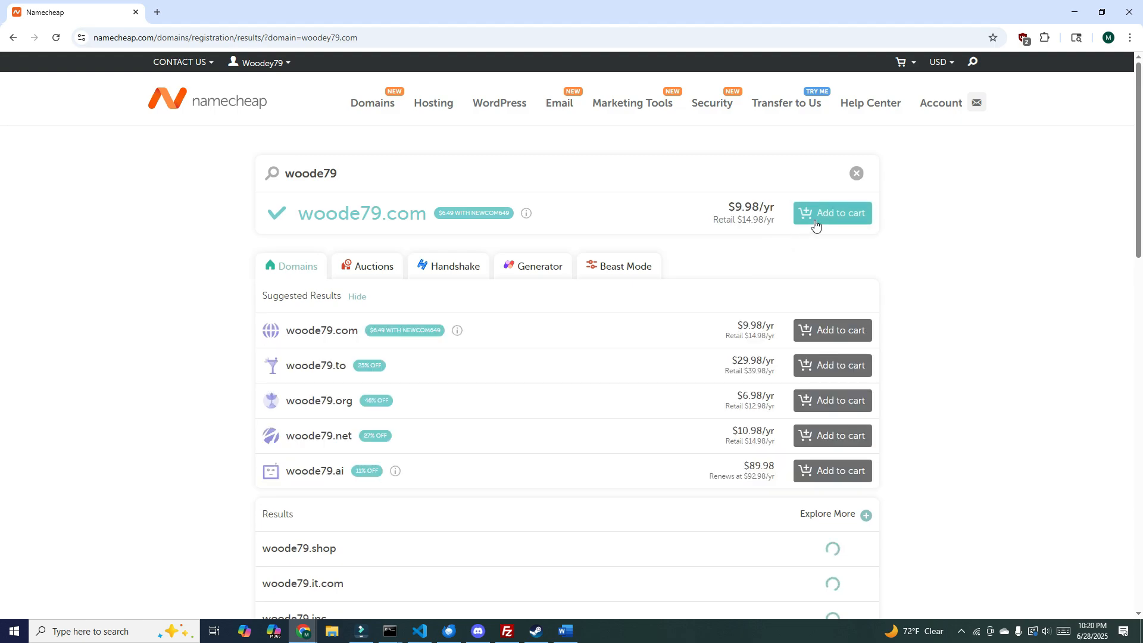
{"action": "left_click", "coordinate": [815, 225]}
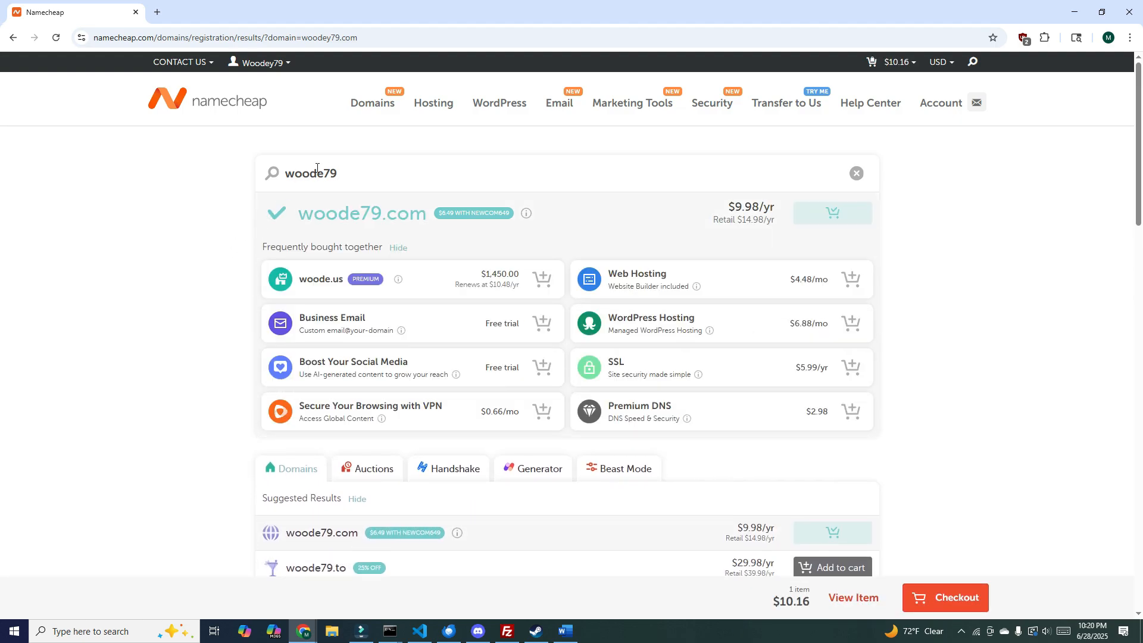
{"action": "left_click", "coordinate": [853, 598]}
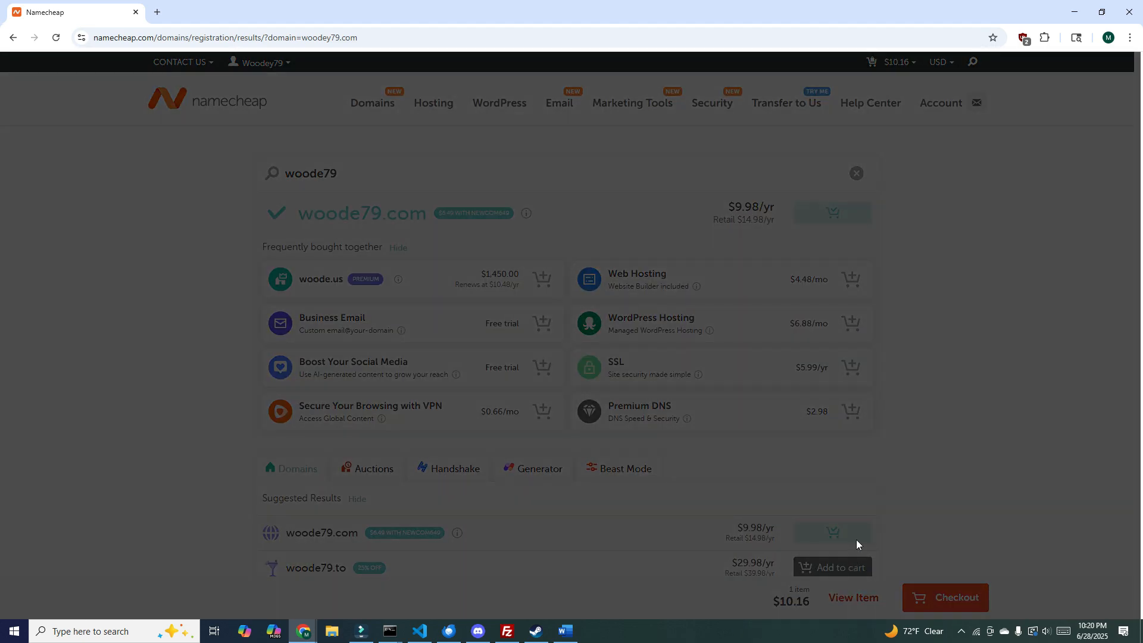
{"action": "left_click", "coordinate": [1116, 138]}
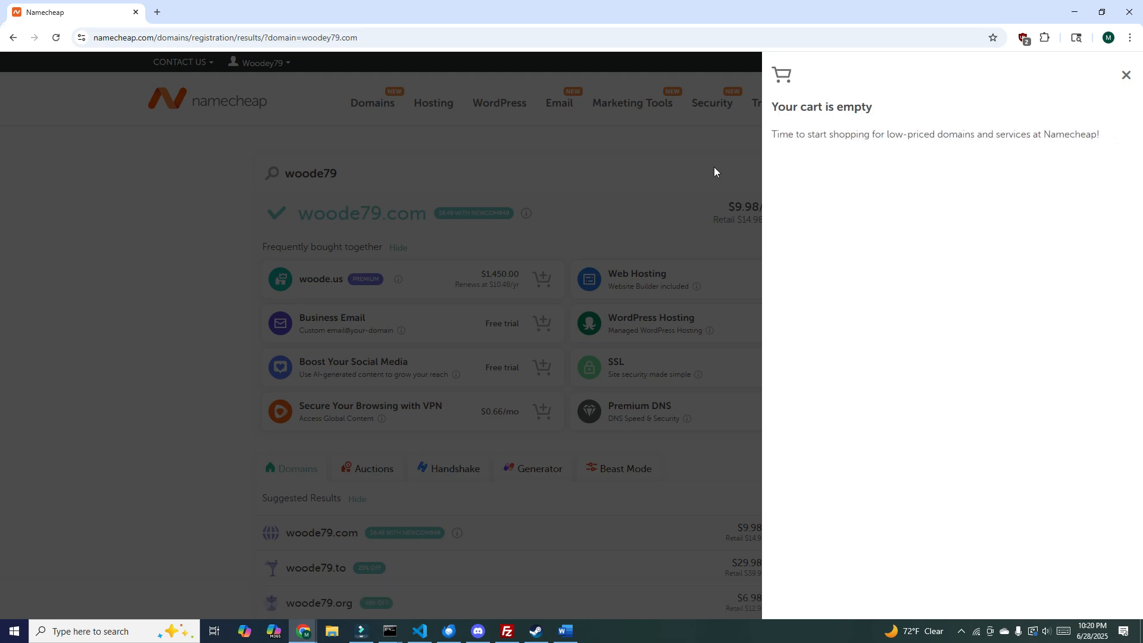
- Correct the domain search to woodey79, then add woodey79.com to the cart and open the cart
{"action": "left_click", "coordinate": [362, 173]}
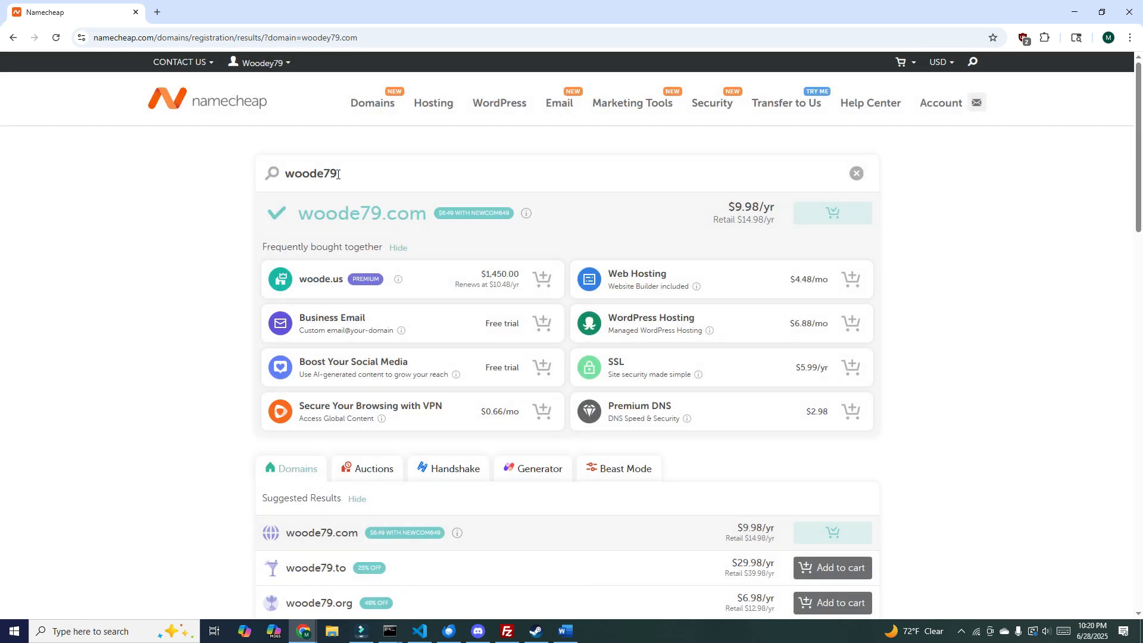
{"action": "key", "text": "Left"}
{"action": "key", "text": "Left"}
{"action": "type", "text": "y"}
{"action": "key", "text": "Return"}
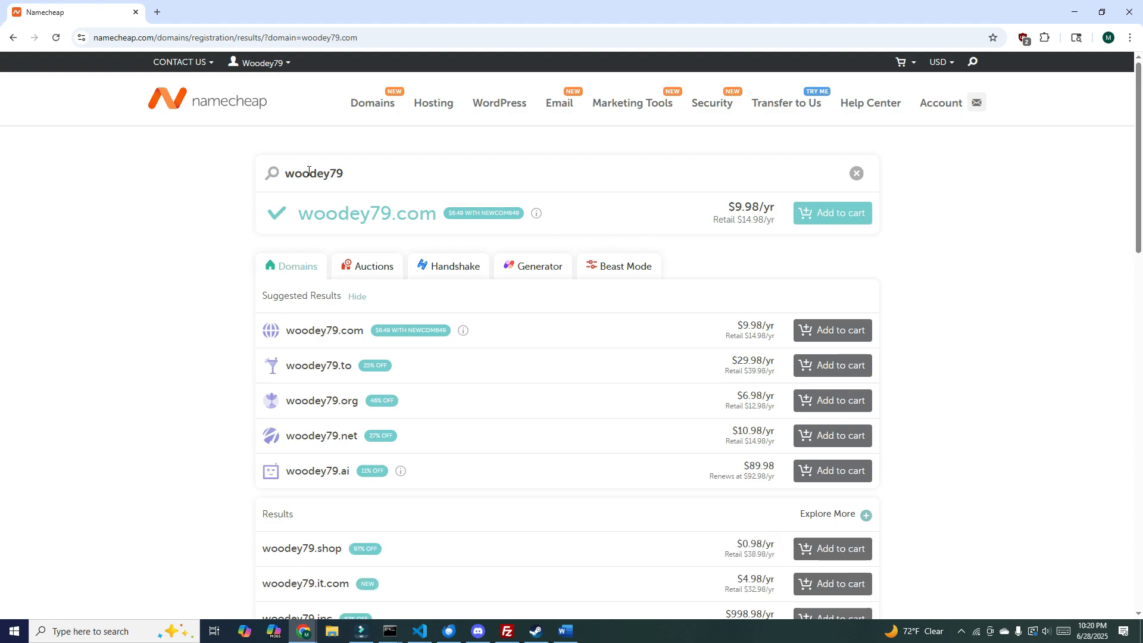
{"action": "left_click_drag", "start_coordinate": [308, 171], "coordinate": [383, 173]}
{"action": "left_click", "coordinate": [410, 183]}
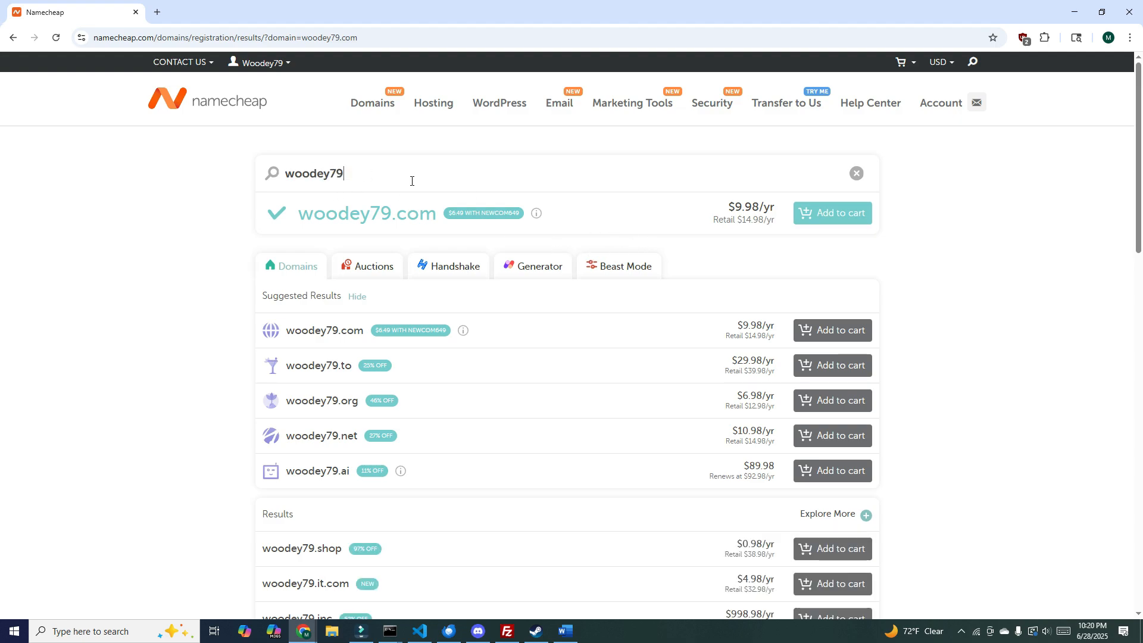
{"action": "left_click", "coordinate": [832, 216]}
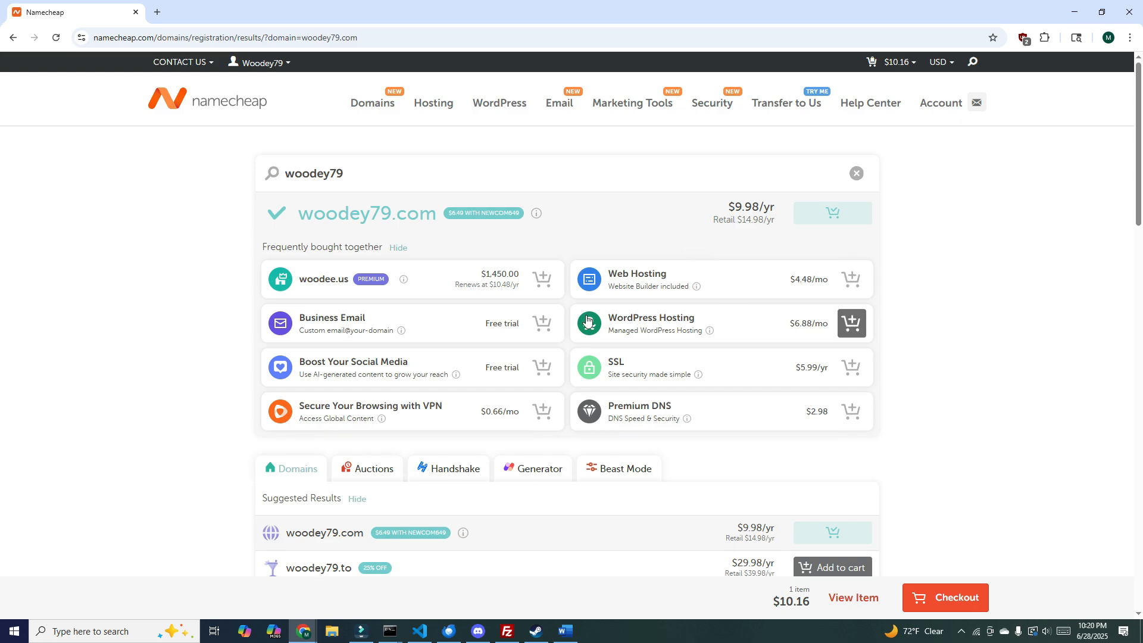
{"action": "left_click", "coordinate": [854, 598]}
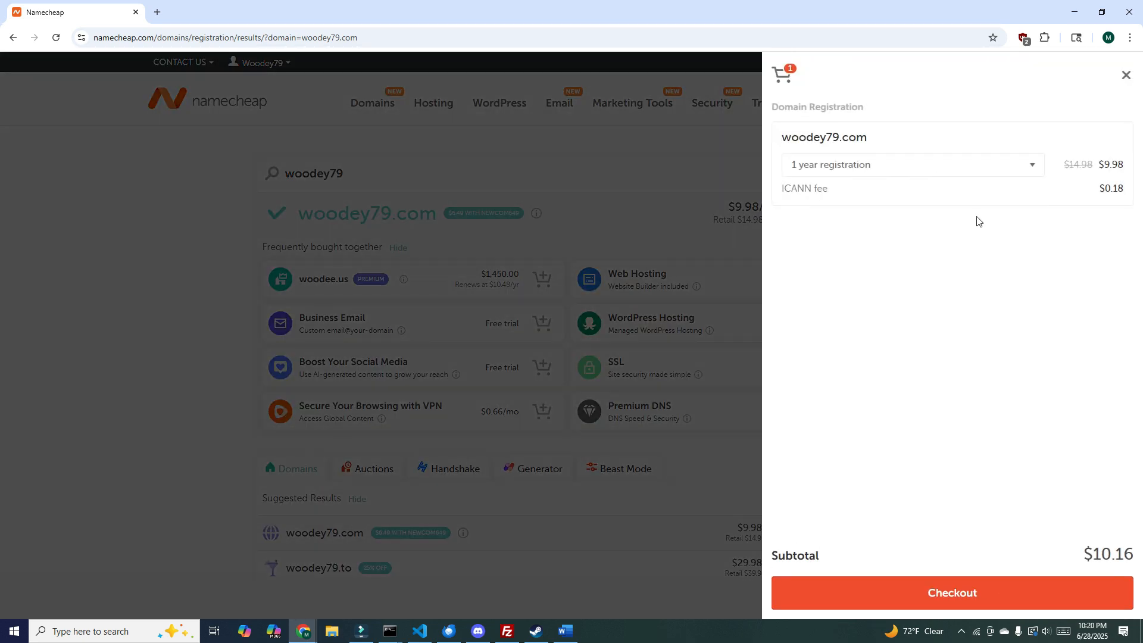
- Try the 2, 3, 4 and 10 year registration terms for woodey79.com, then return to 1 year
{"action": "left_click", "coordinate": [1029, 168]}
{"action": "left_click", "coordinate": [873, 219]}
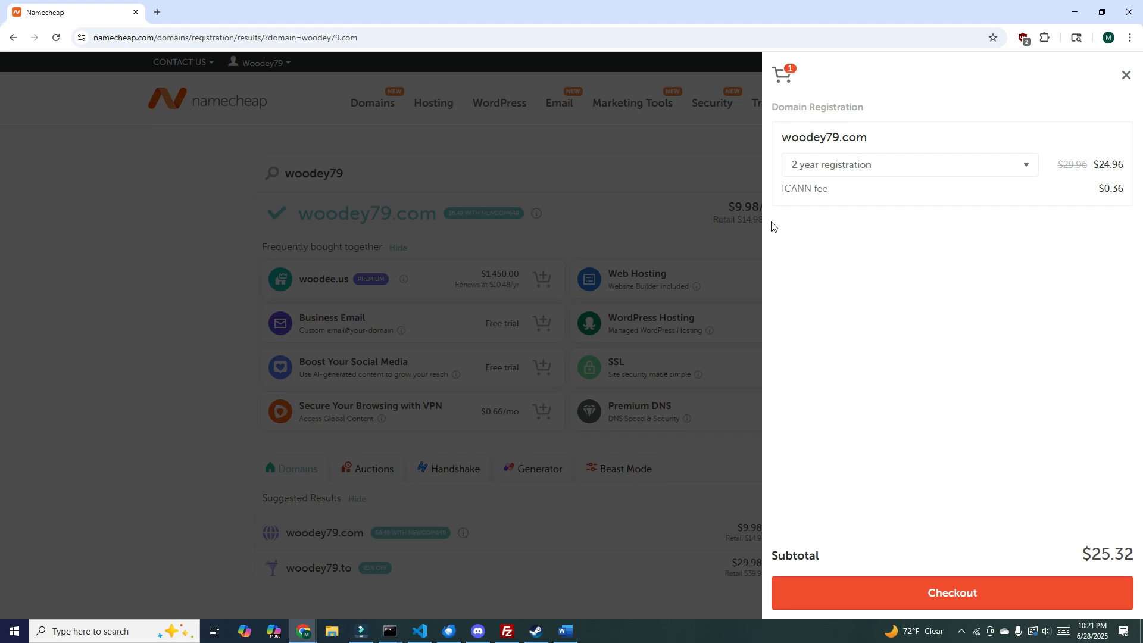
{"action": "left_click", "coordinate": [857, 172]}
{"action": "left_click", "coordinate": [855, 244]}
{"action": "left_click", "coordinate": [869, 173]}
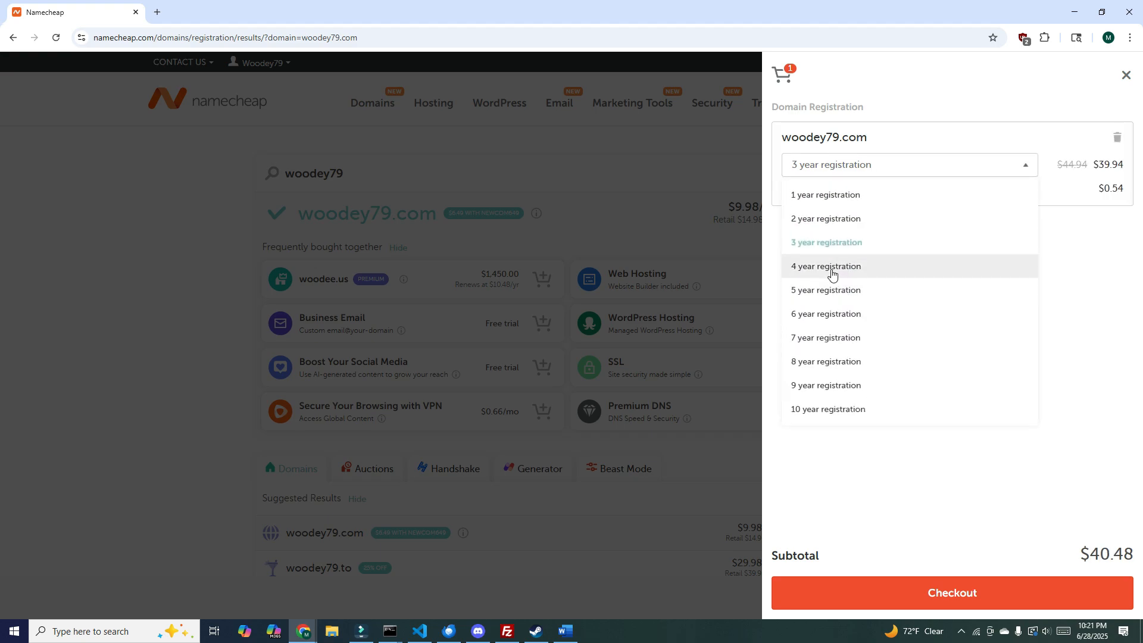
{"action": "left_click", "coordinate": [832, 273]}
{"action": "left_click", "coordinate": [842, 165]}
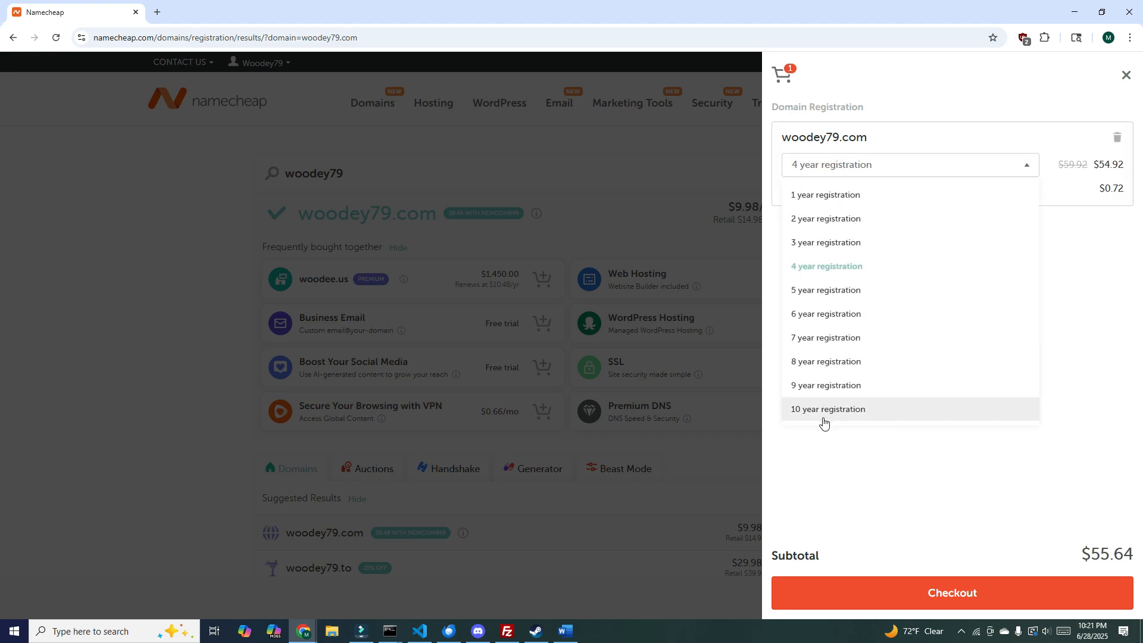
{"action": "left_click", "coordinate": [824, 411]}
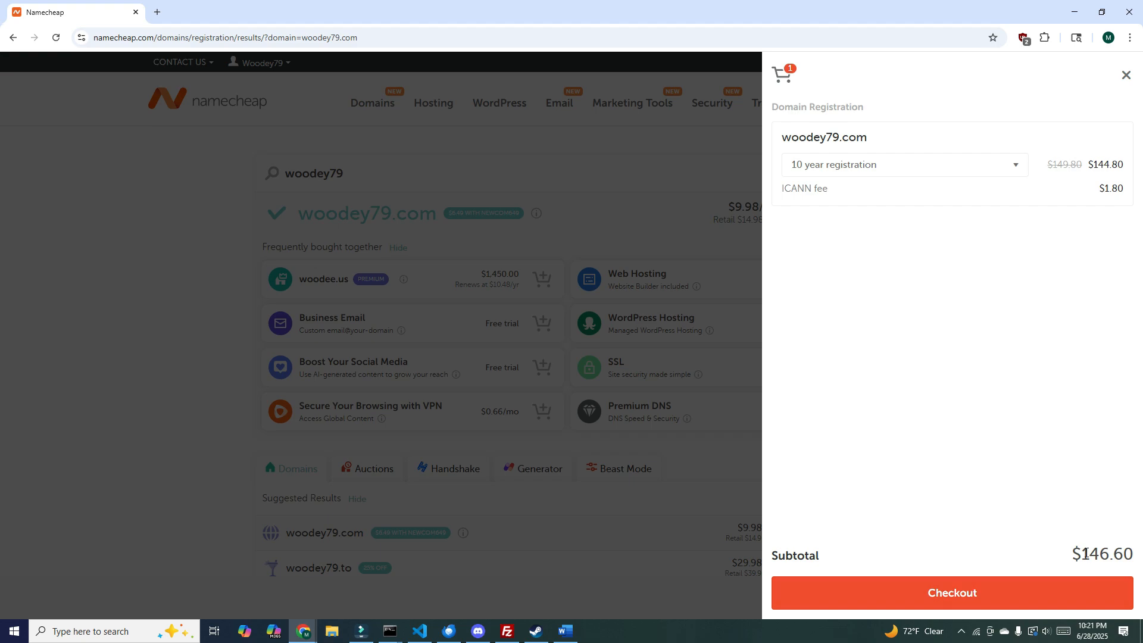
{"action": "left_click", "coordinate": [933, 169]}
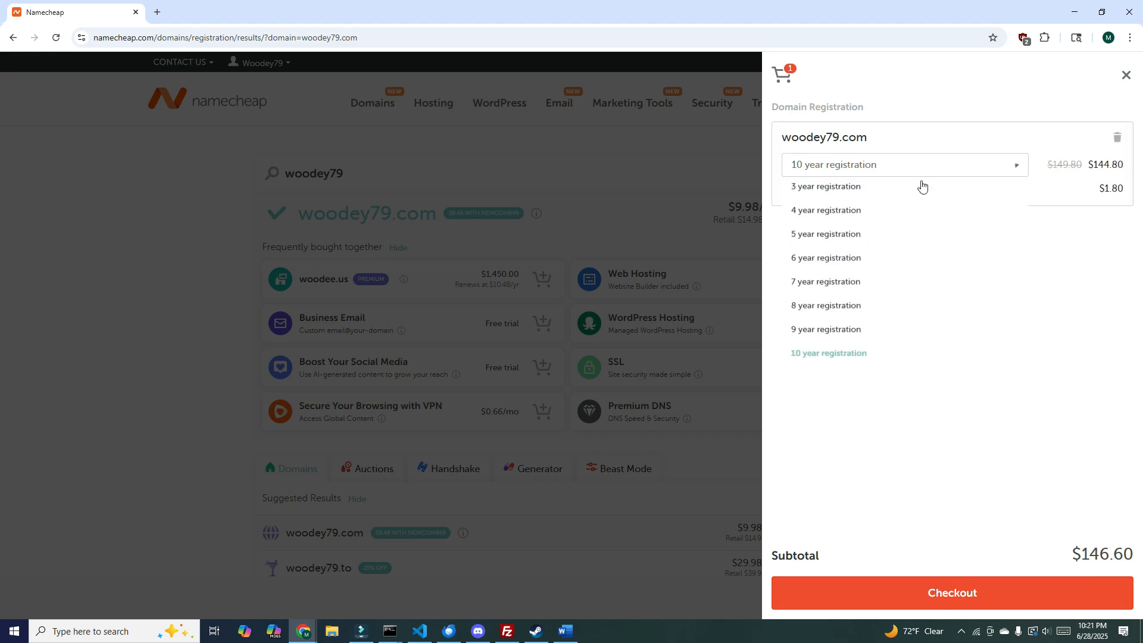
{"action": "left_click", "coordinate": [891, 205]}
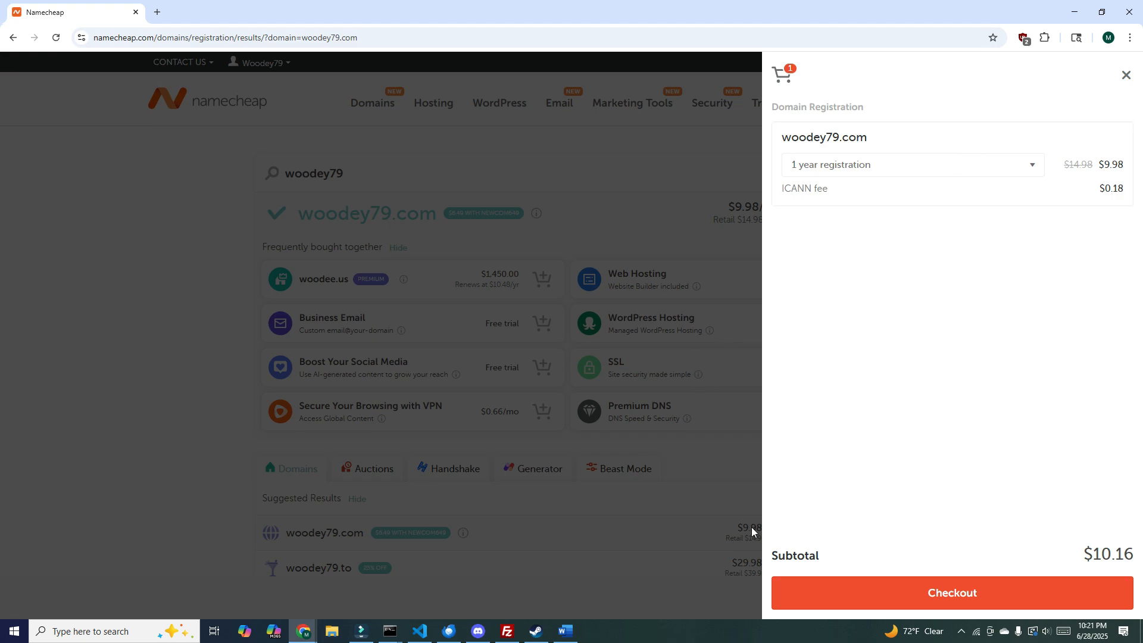
- Proceed to checkout with woodey79.com and review the optional services offered in the shopping cart
{"action": "left_click", "coordinate": [900, 591]}
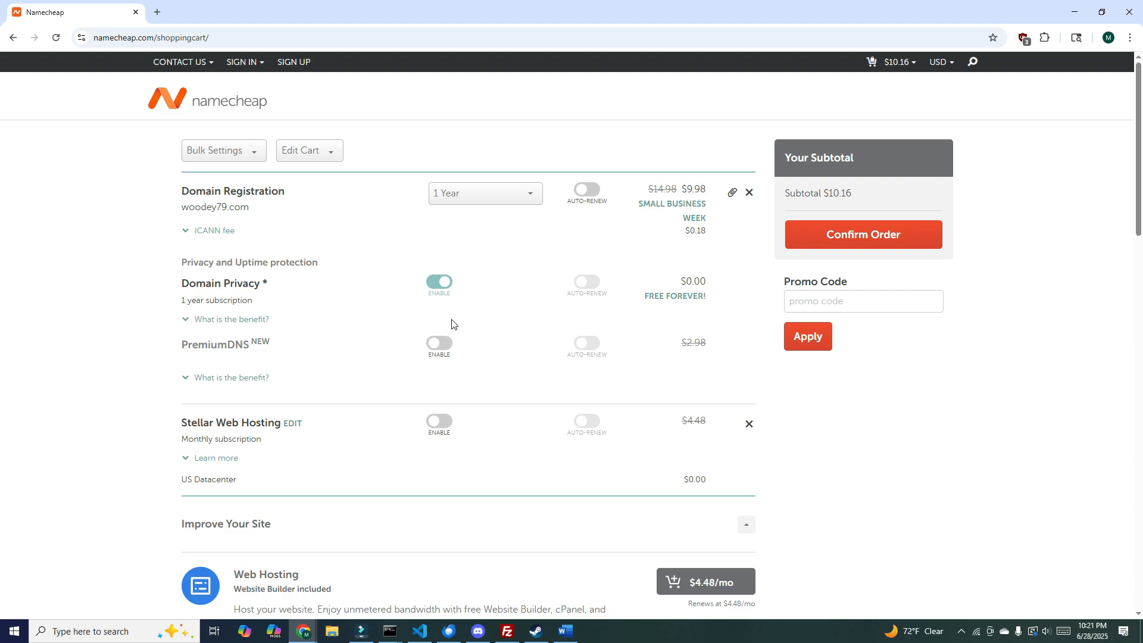
{"action": "scroll", "coordinate": [485, 323], "scroll_direction": "down", "scroll_amount": 7}
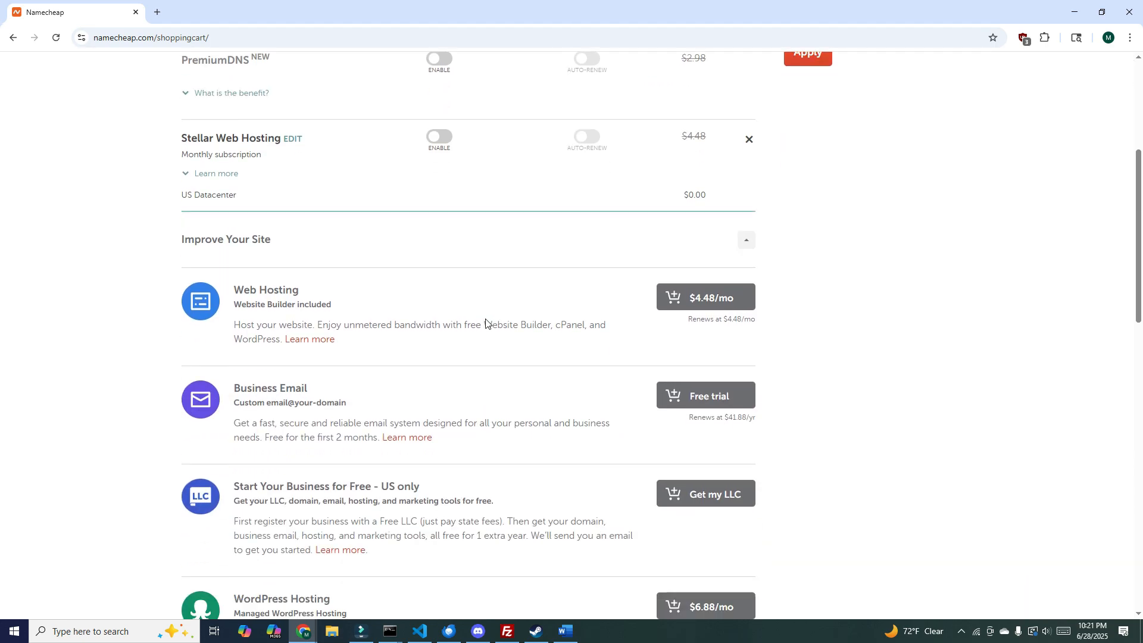
{"action": "scroll", "coordinate": [485, 323], "scroll_direction": "down", "scroll_amount": 13}
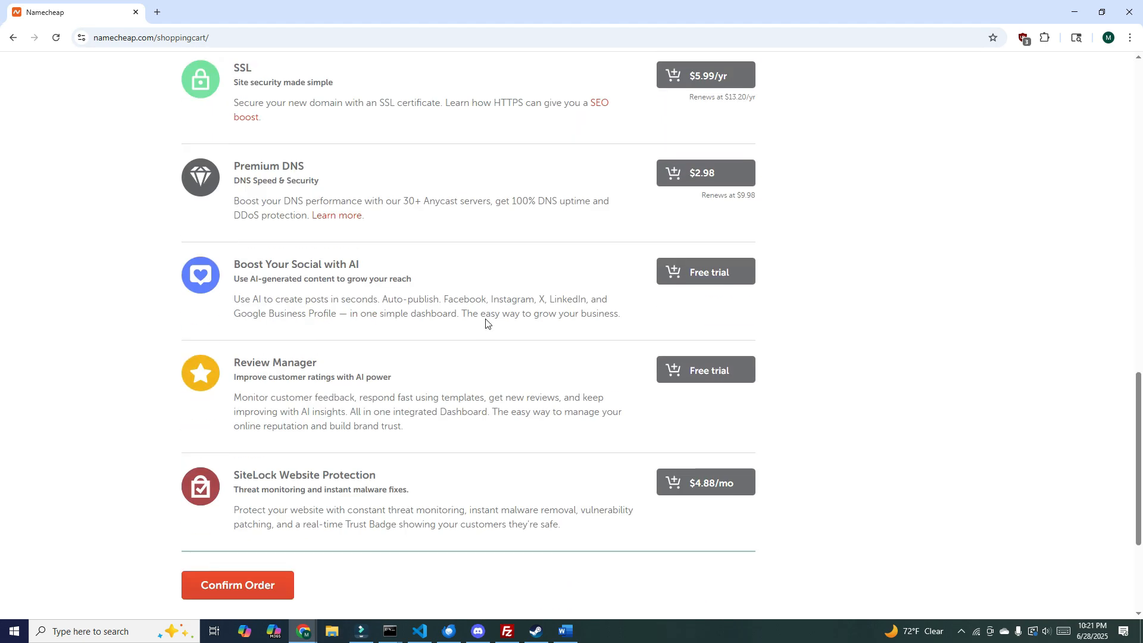
{"action": "scroll", "coordinate": [508, 349], "scroll_direction": "up", "scroll_amount": 20}
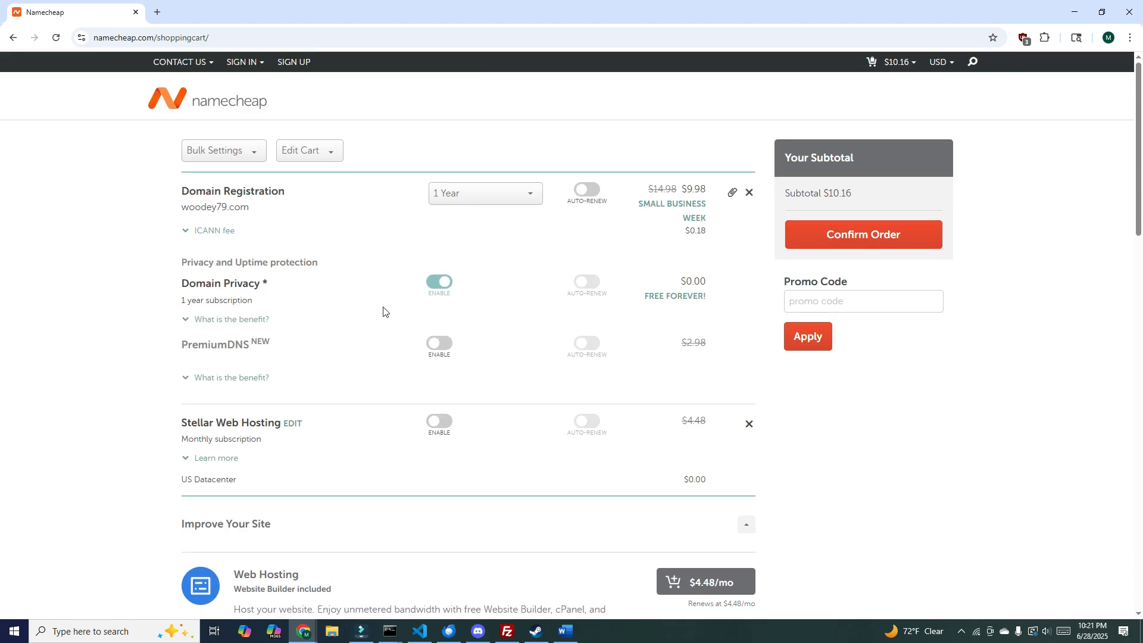
- Inspect the registration term choices for woodey79.com and read the explanation of the ICANN fee
{"action": "left_click", "coordinate": [534, 206]}
{"action": "left_click", "coordinate": [507, 214]}
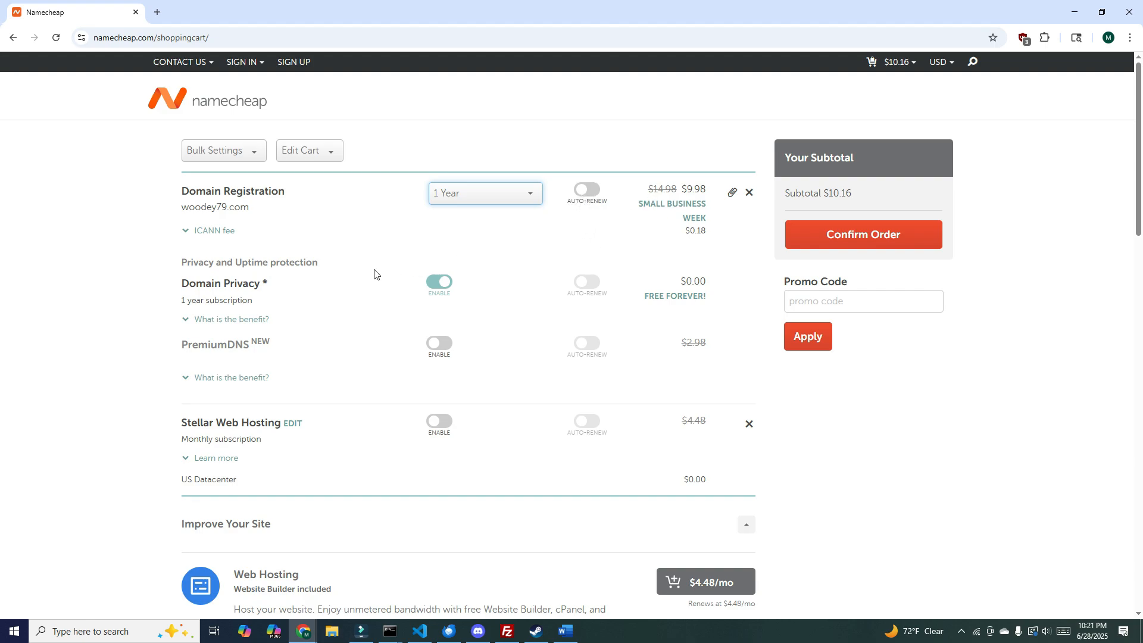
{"action": "left_click", "coordinate": [198, 230]}
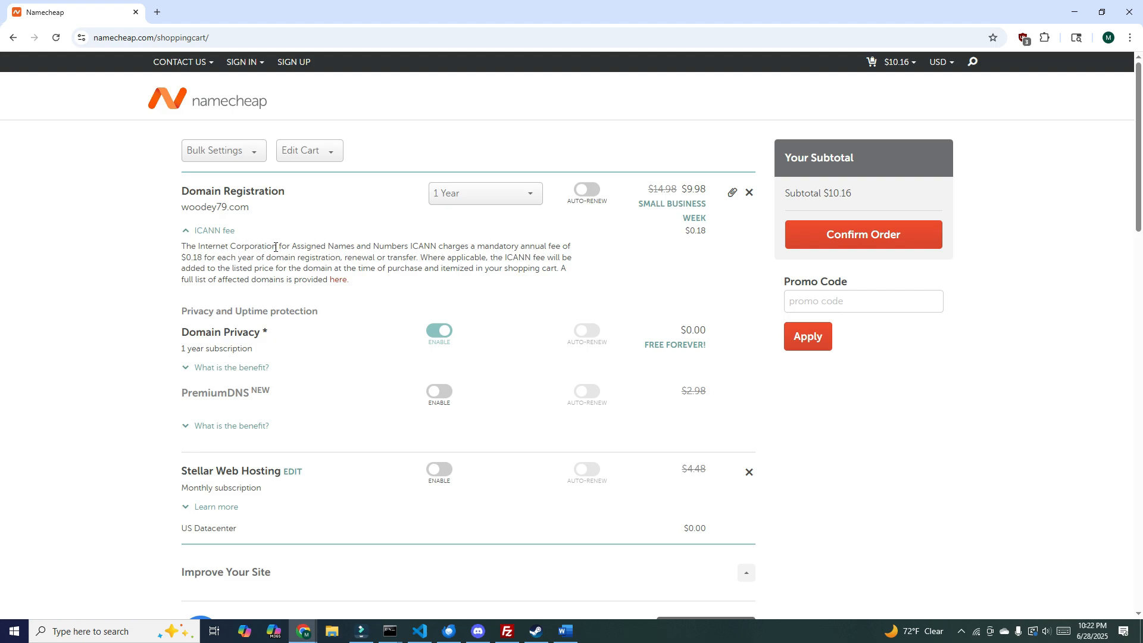
{"action": "left_click", "coordinate": [231, 230]}
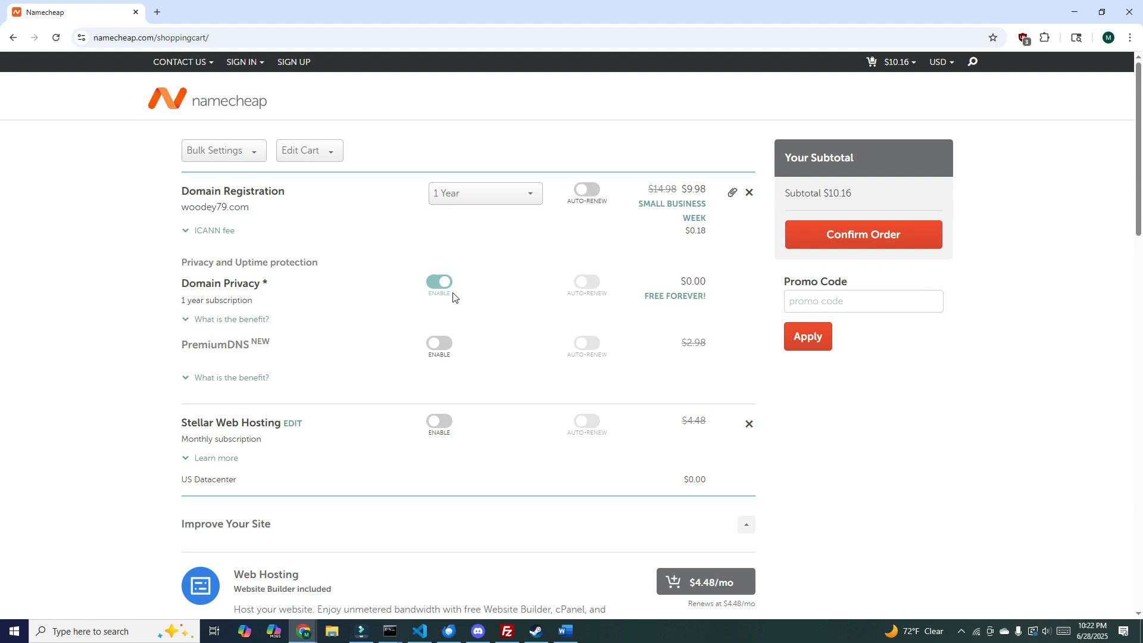
- Read the benefit of Domain Privacy and look over the PremiumDNS, hosting and other add-ons in the shopping cart
{"action": "left_click", "coordinate": [265, 321]}
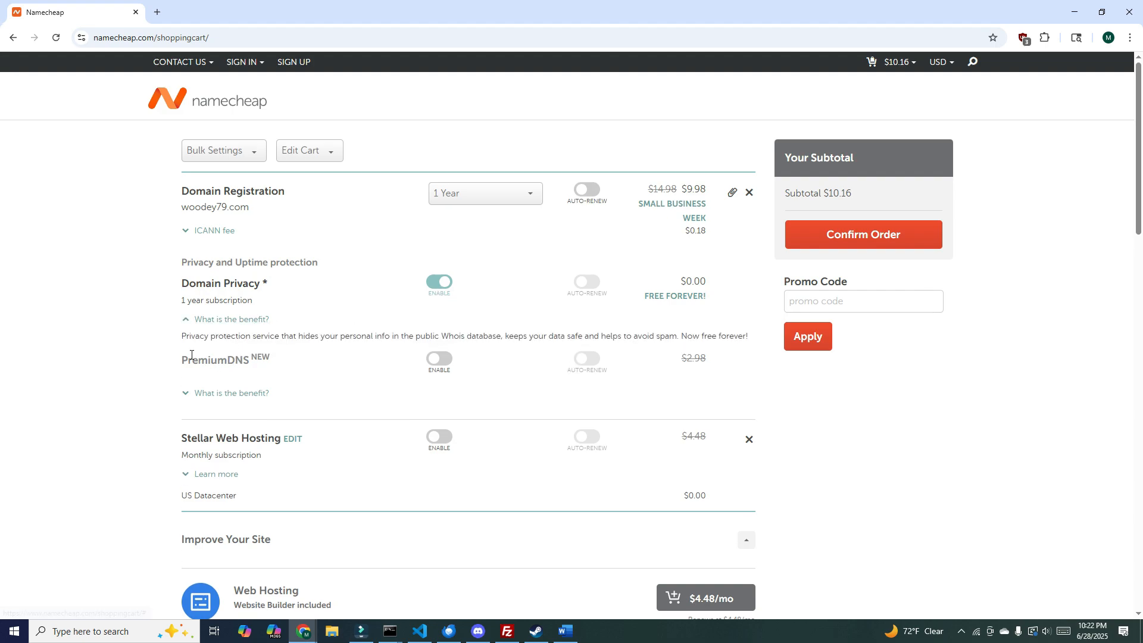
{"action": "left_click_drag", "start_coordinate": [385, 336], "coordinate": [589, 338]}
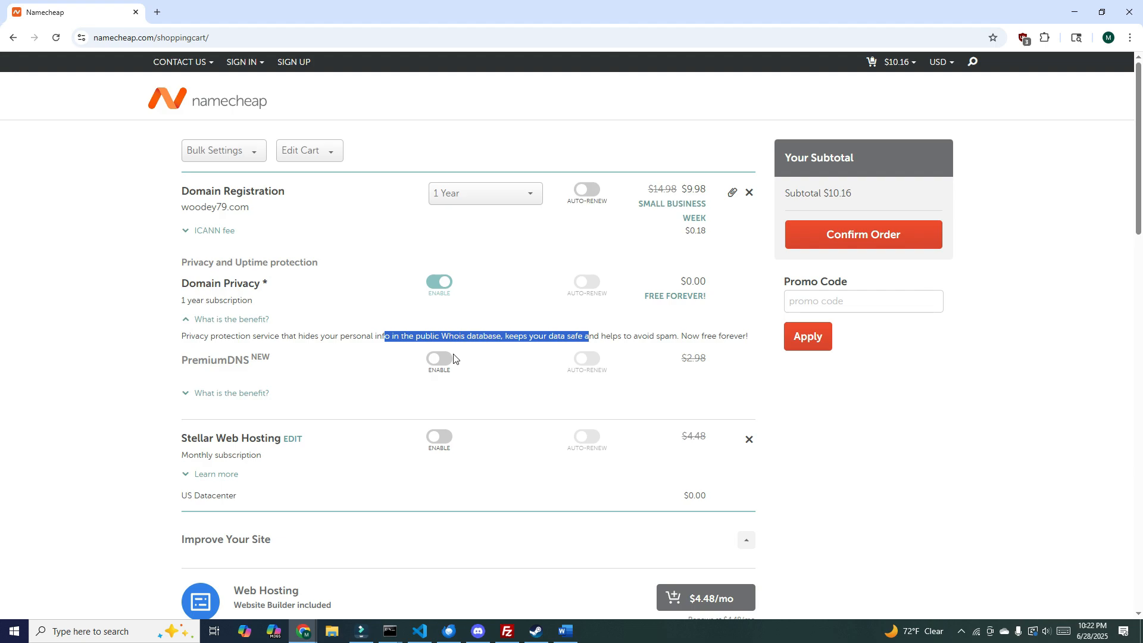
{"action": "scroll", "coordinate": [381, 400], "scroll_direction": "down", "scroll_amount": 1}
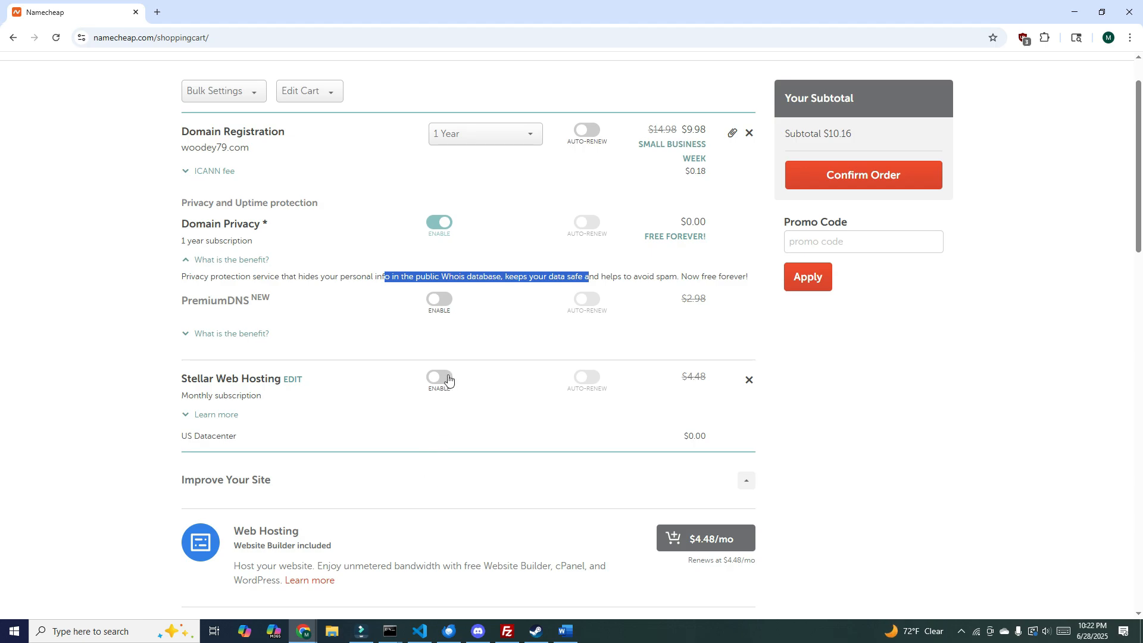
{"action": "scroll", "coordinate": [441, 387], "scroll_direction": "down", "scroll_amount": 1}
{"action": "scroll", "coordinate": [441, 393], "scroll_direction": "up", "scroll_amount": 2}
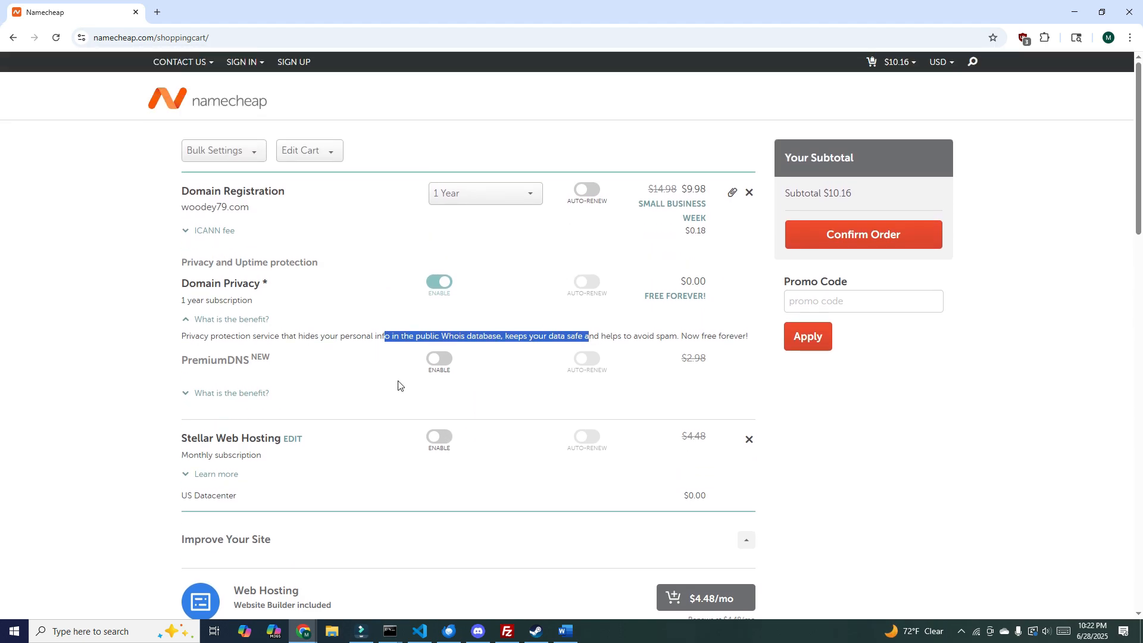
{"action": "scroll", "coordinate": [542, 404], "scroll_direction": "down", "scroll_amount": 11}
{"action": "scroll", "coordinate": [556, 408], "scroll_direction": "up", "scroll_amount": 3}
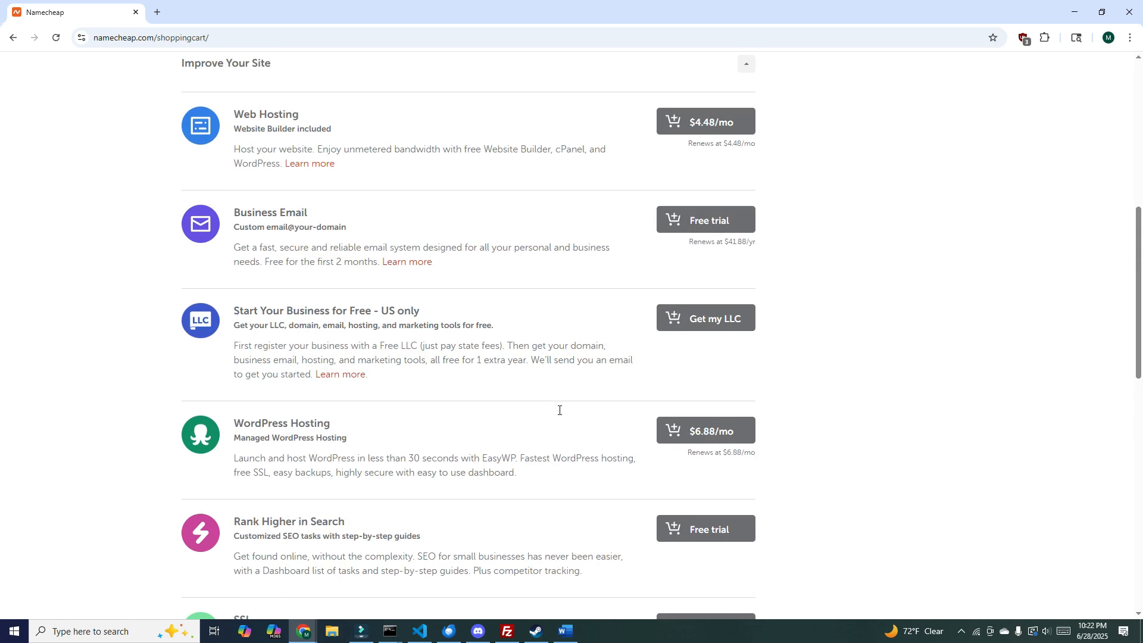
{"action": "scroll", "coordinate": [560, 410], "scroll_direction": "up", "scroll_amount": 8}
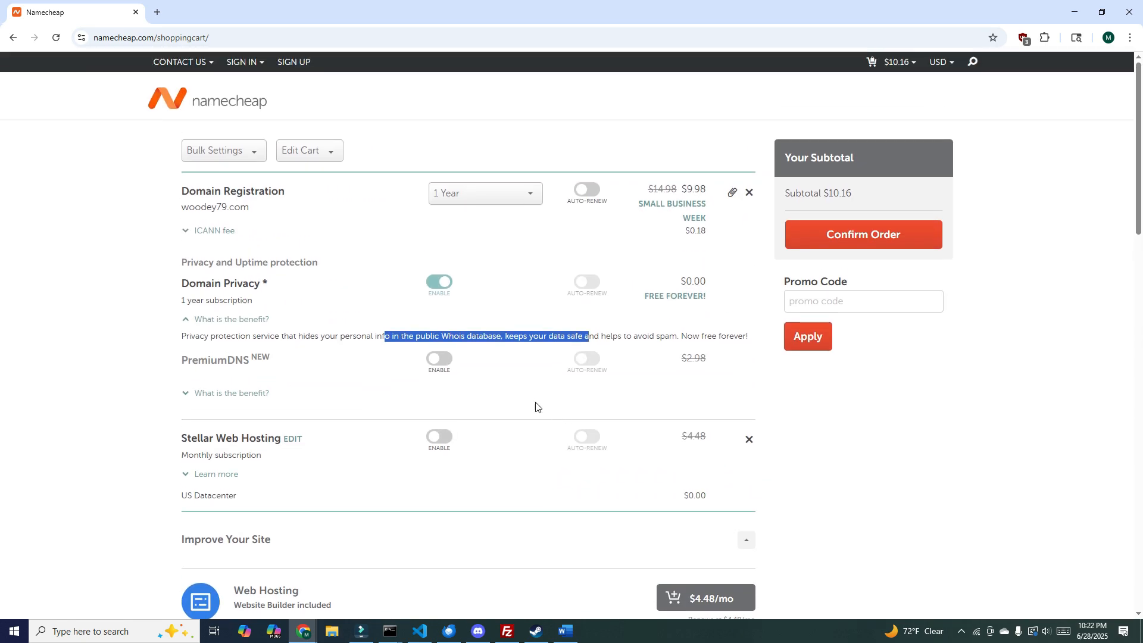
- Look over the remaining cart add-ons and confirm the order for woodey79.com without adding any of them
{"action": "scroll", "coordinate": [536, 407], "scroll_direction": "down", "scroll_amount": 11}
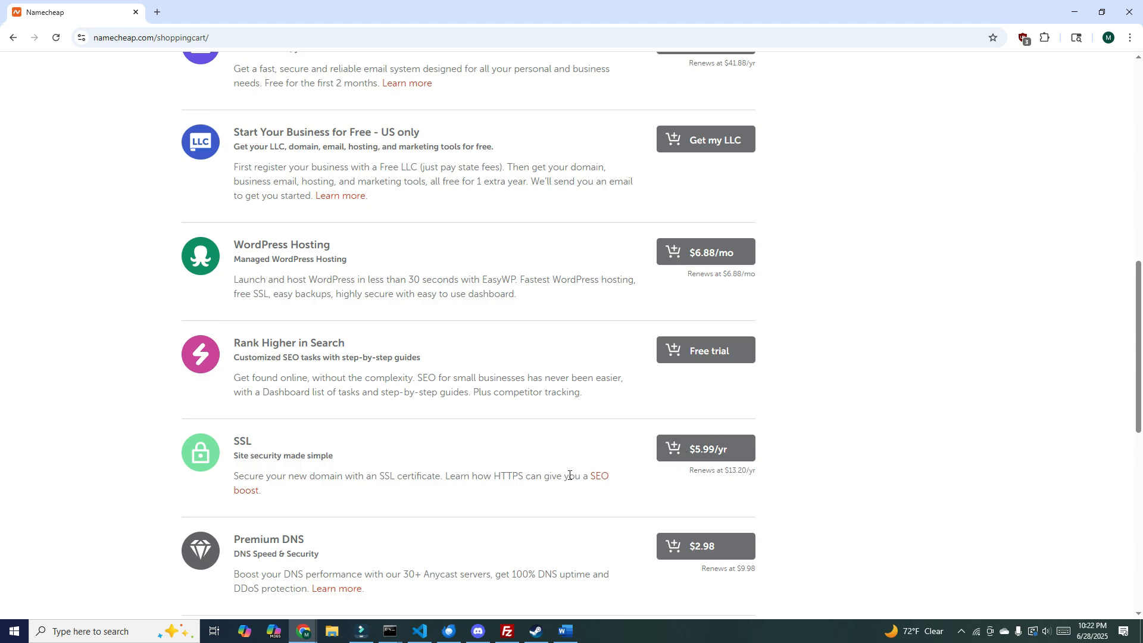
{"action": "scroll", "coordinate": [570, 475], "scroll_direction": "up", "scroll_amount": 10}
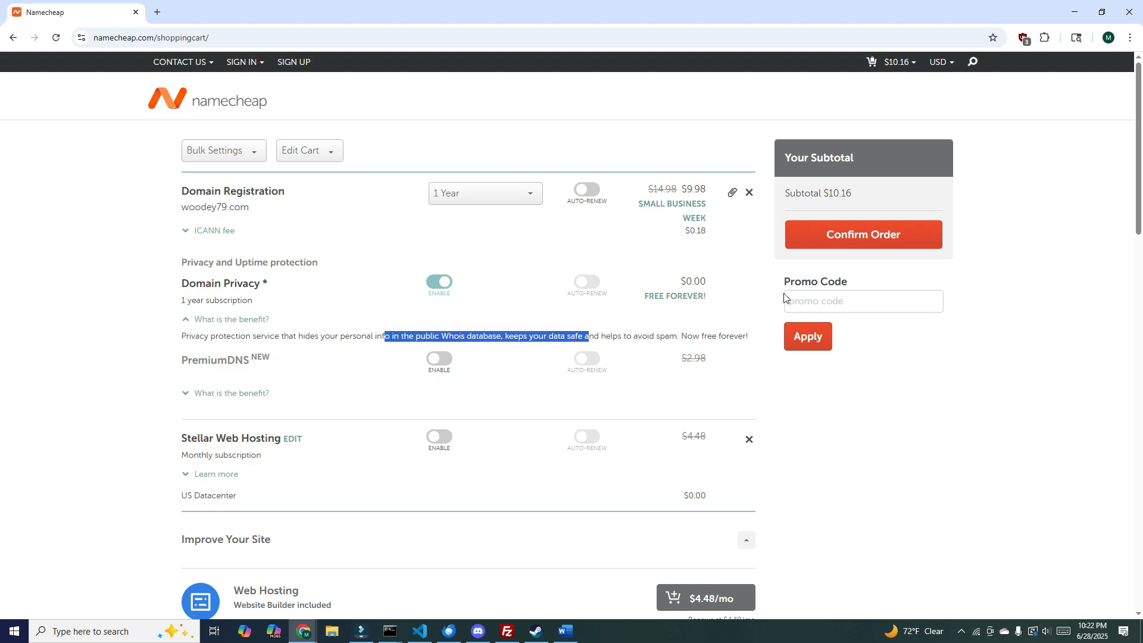
{"action": "left_click", "coordinate": [848, 242]}
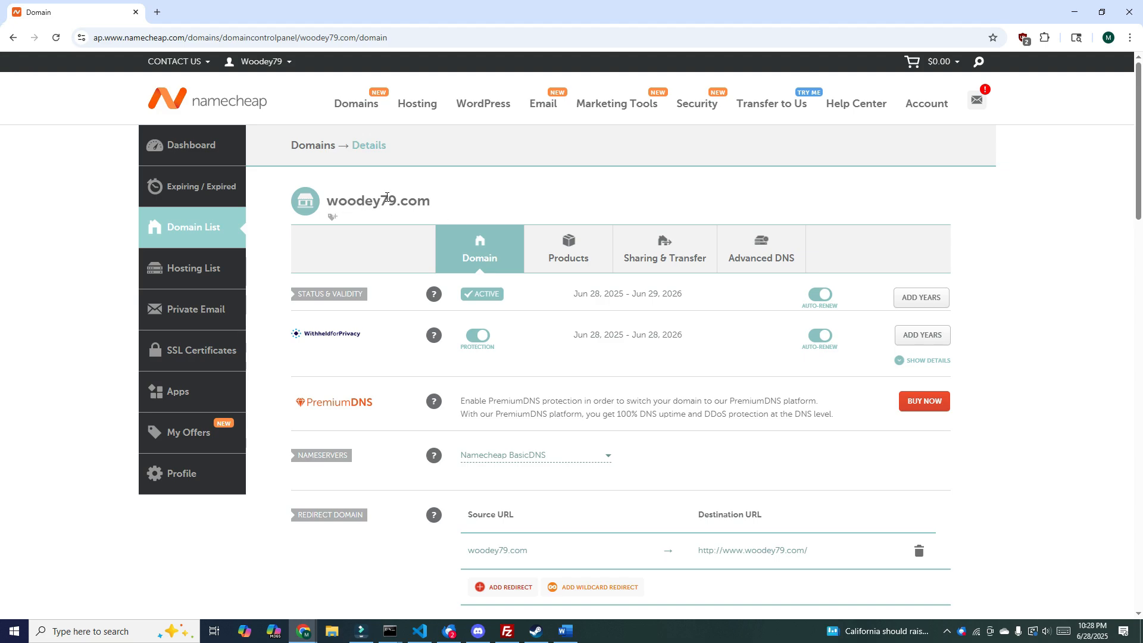
- Review the domain details of woodey79.com and open its advanced DNS settings with the host records
{"action": "scroll", "coordinate": [381, 256], "scroll_direction": "down", "scroll_amount": 1}
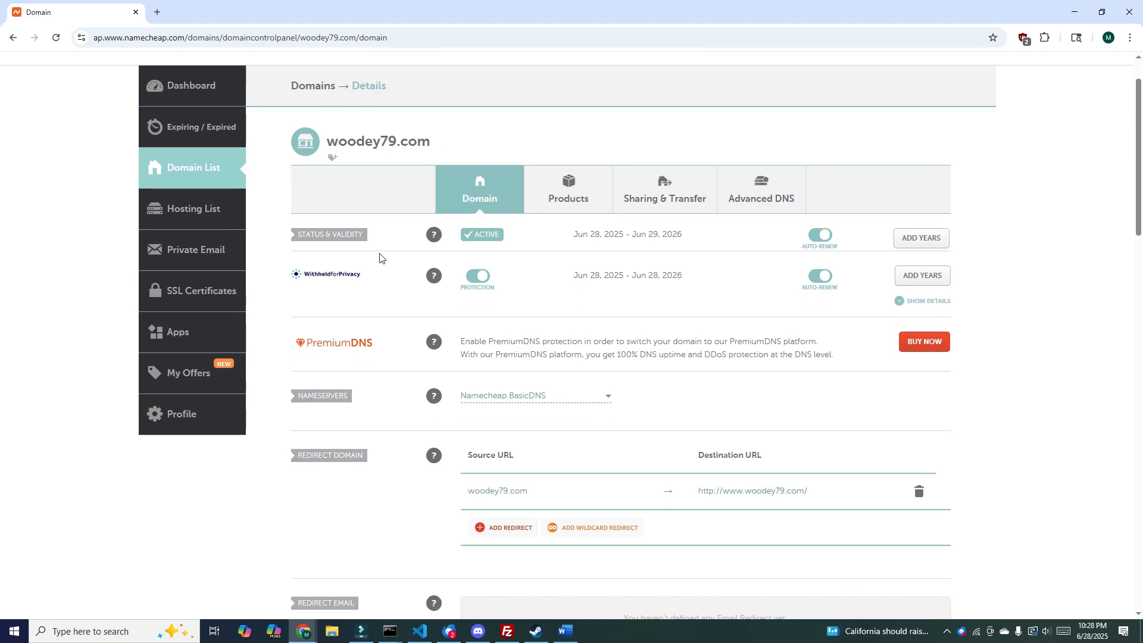
{"action": "scroll", "coordinate": [609, 333], "scroll_direction": "down", "scroll_amount": 1}
{"action": "scroll", "coordinate": [606, 345], "scroll_direction": "up", "scroll_amount": 1}
{"action": "scroll", "coordinate": [608, 334], "scroll_direction": "down", "scroll_amount": 1}
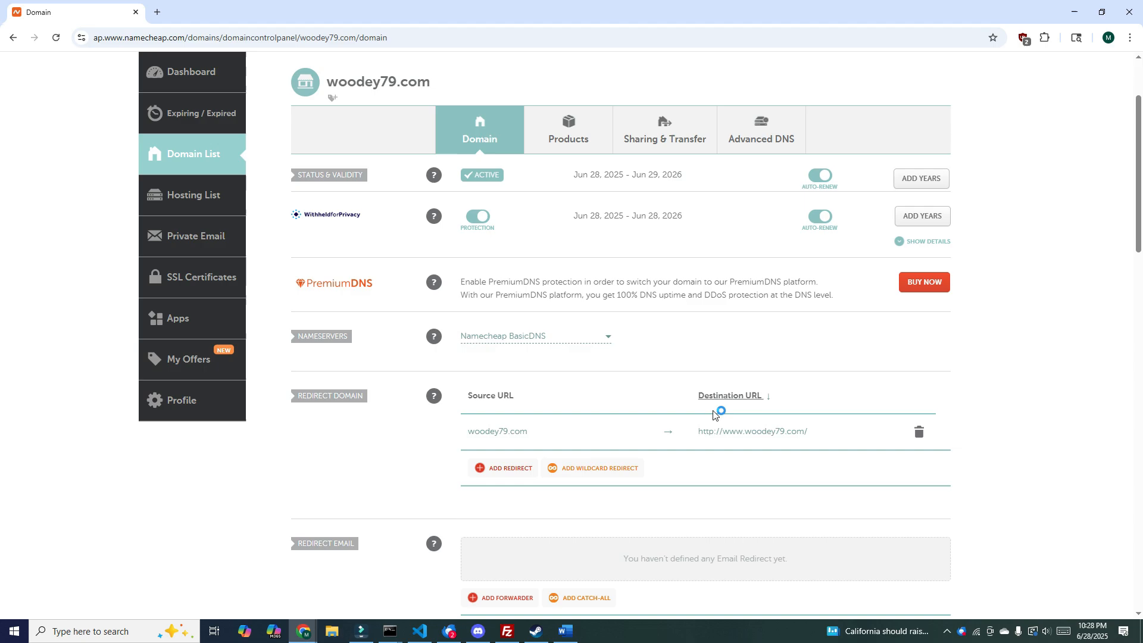
{"action": "scroll", "coordinate": [665, 336], "scroll_direction": "up", "scroll_amount": 2}
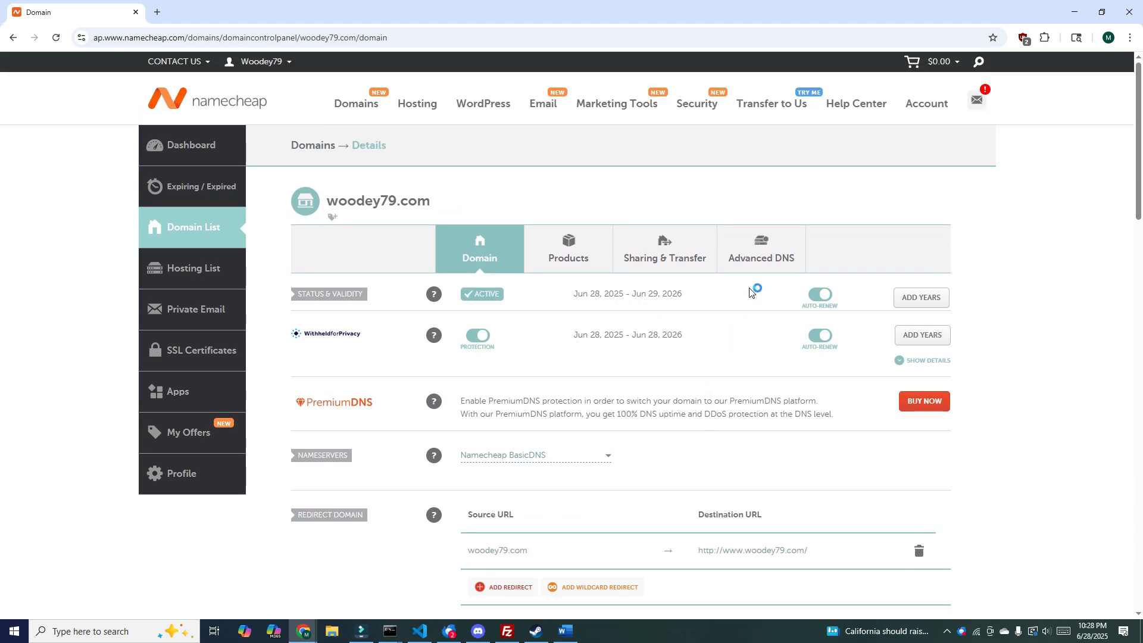
{"action": "left_click", "coordinate": [760, 260]}
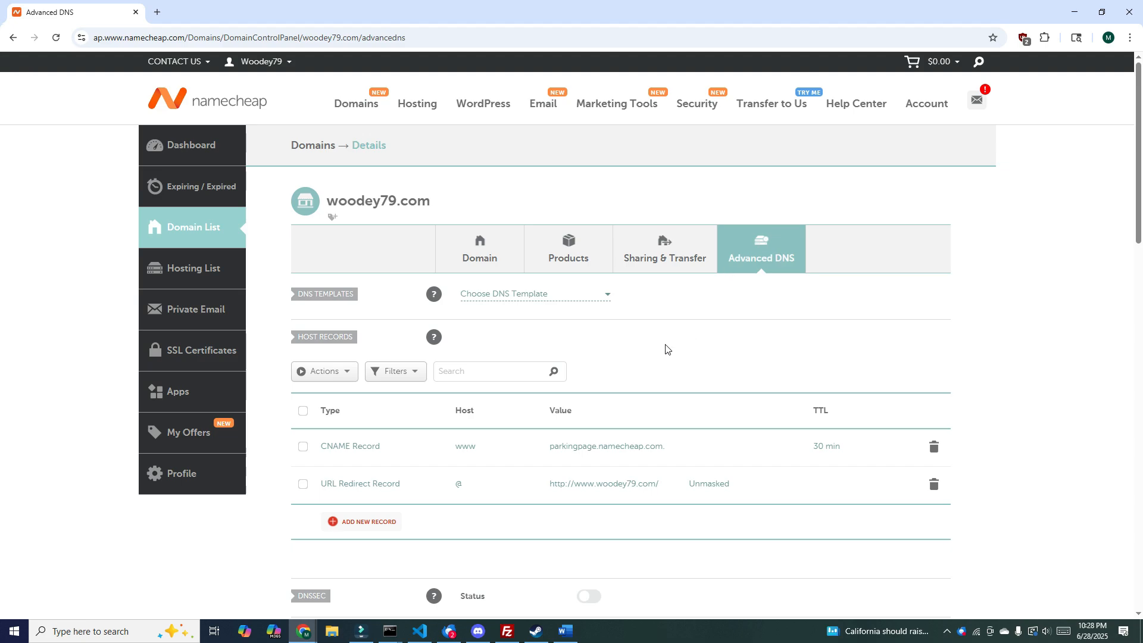
{"action": "scroll", "coordinate": [666, 349], "scroll_direction": "down", "scroll_amount": 1}
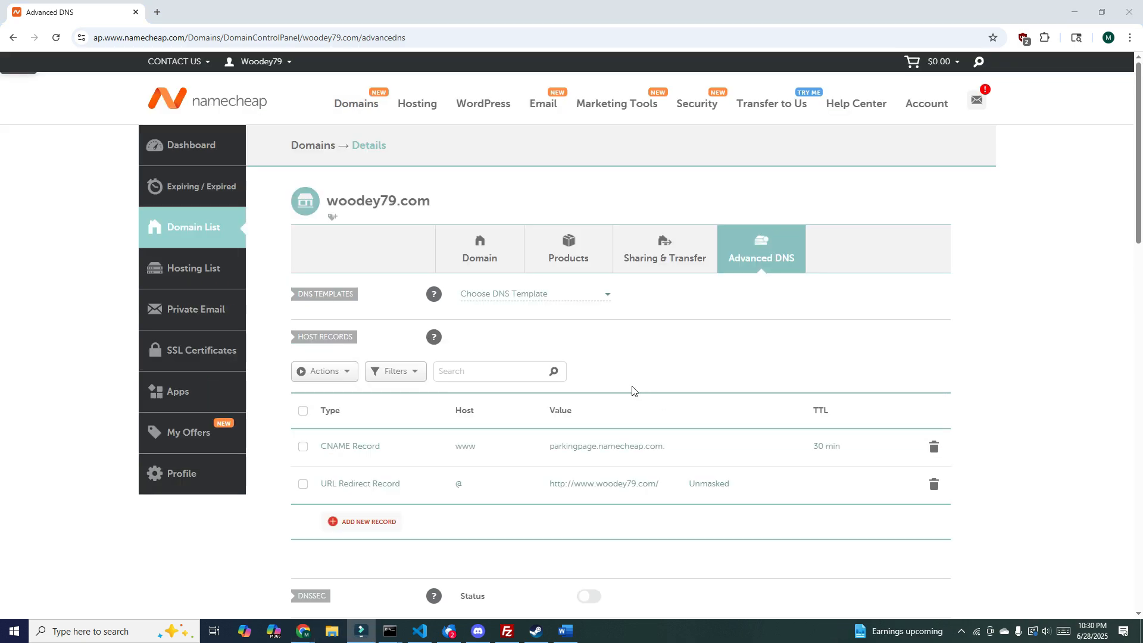
- Add a new A record to the host records of woodey79.com with host @ and IP address 64.23.226.128
{"action": "scroll", "coordinate": [630, 387], "scroll_direction": "down", "scroll_amount": 1}
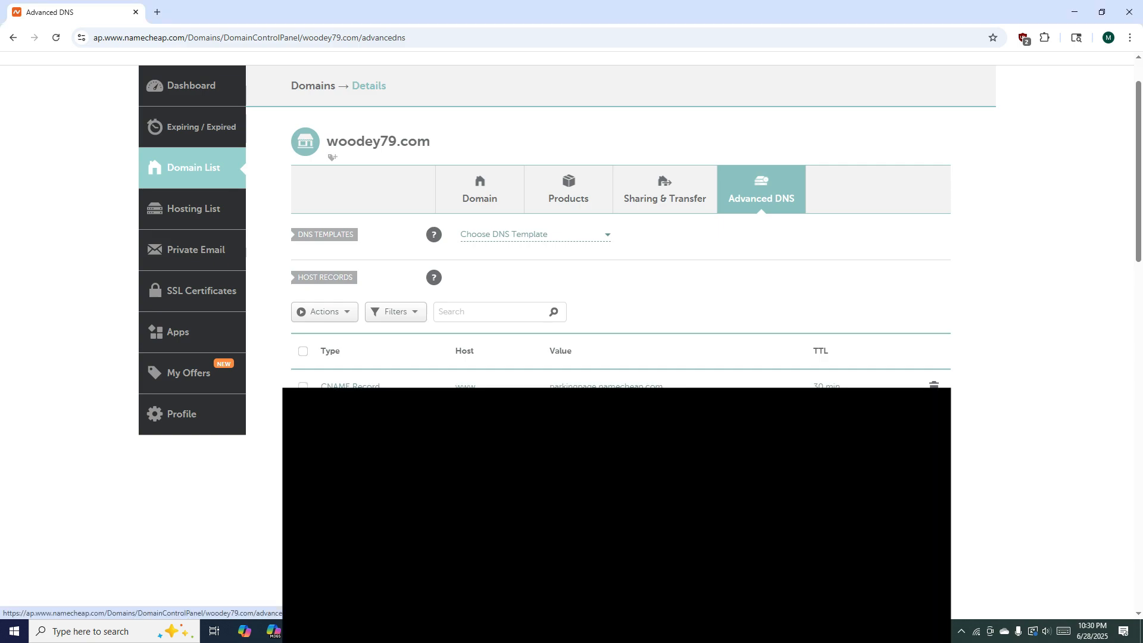
{"action": "left_click", "coordinate": [372, 465]}
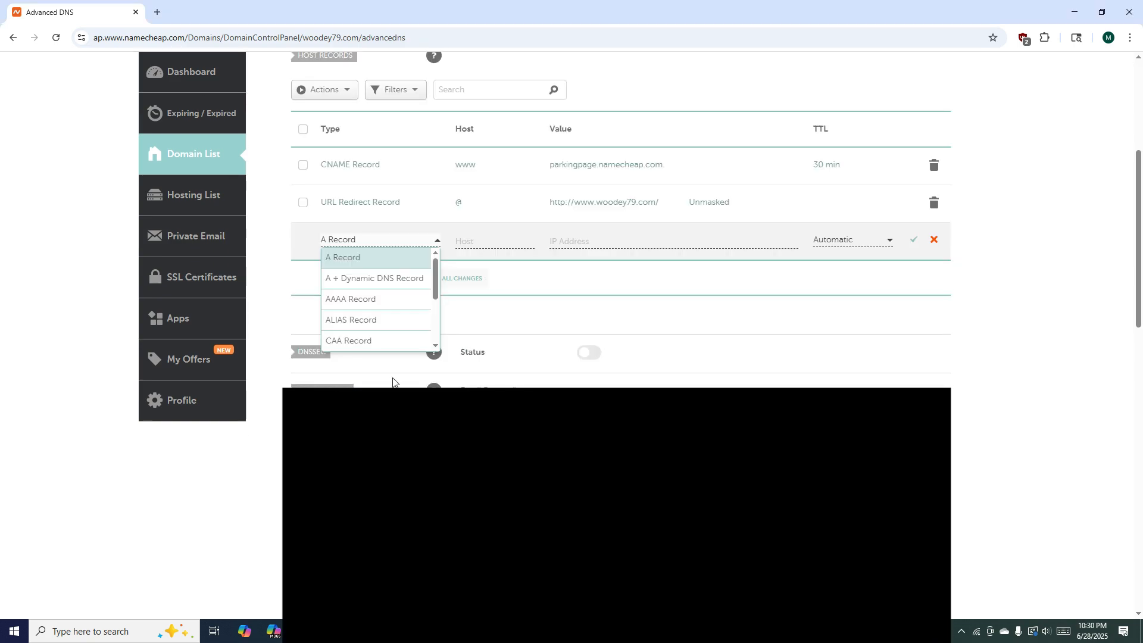
{"action": "left_click", "coordinate": [357, 261]}
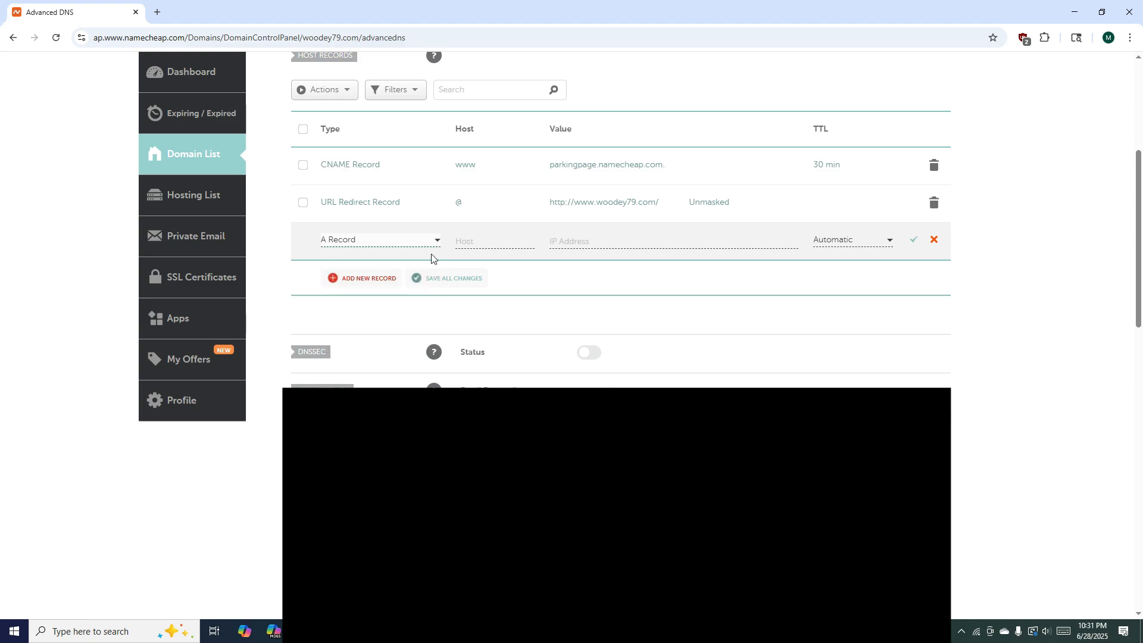
{"action": "scroll", "coordinate": [370, 252], "scroll_direction": "up", "scroll_amount": 1}
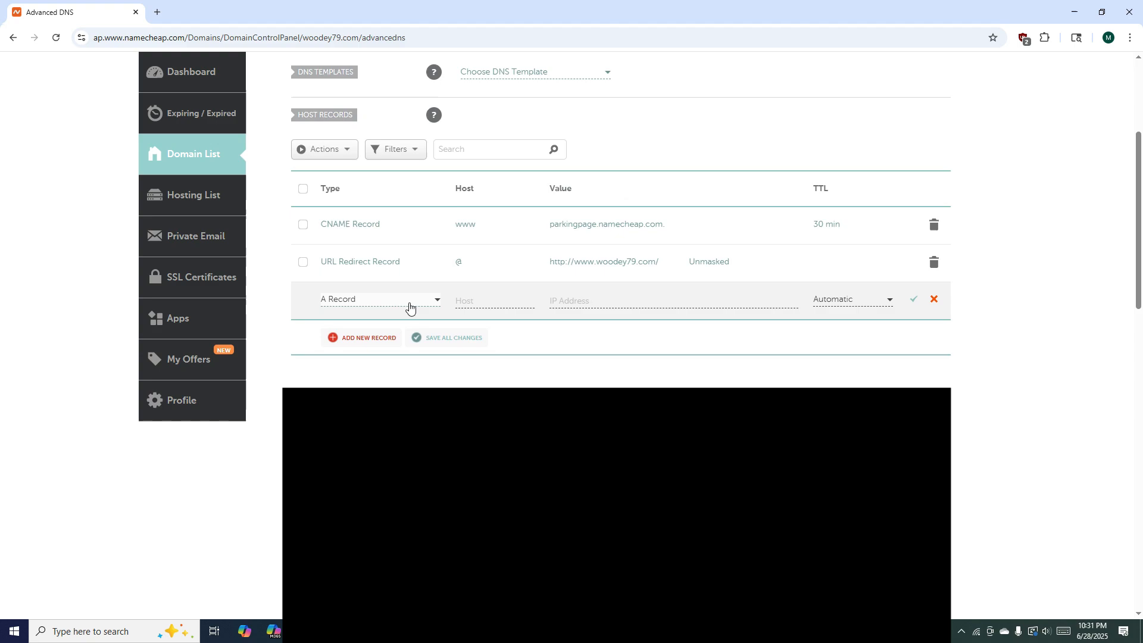
{"action": "left_click", "coordinate": [493, 302]}
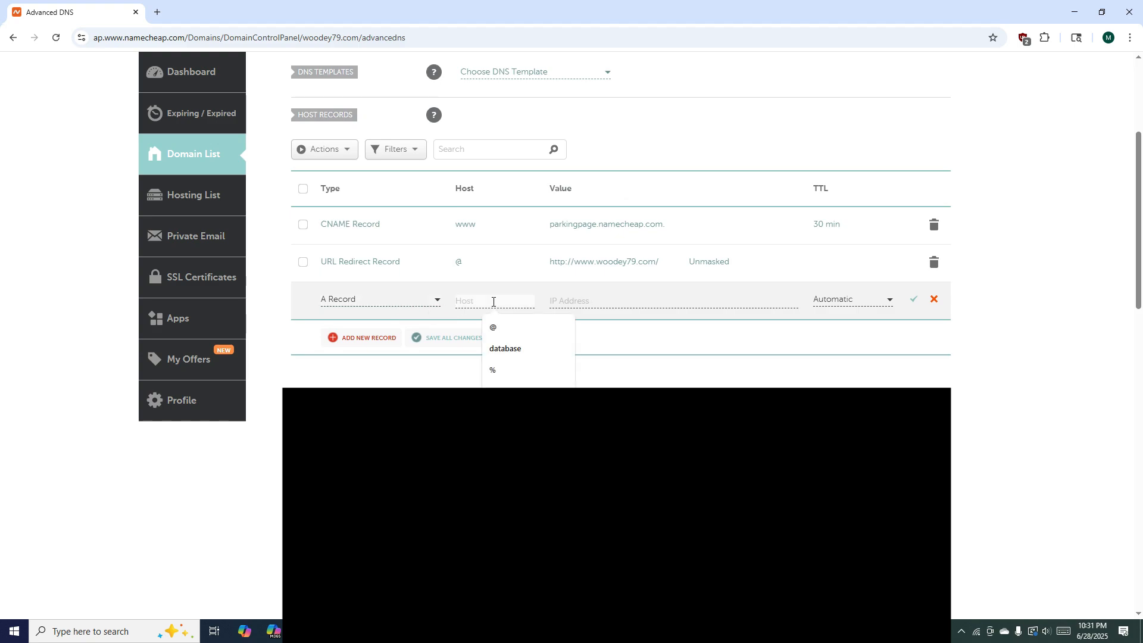
{"action": "type", "text": "@"}
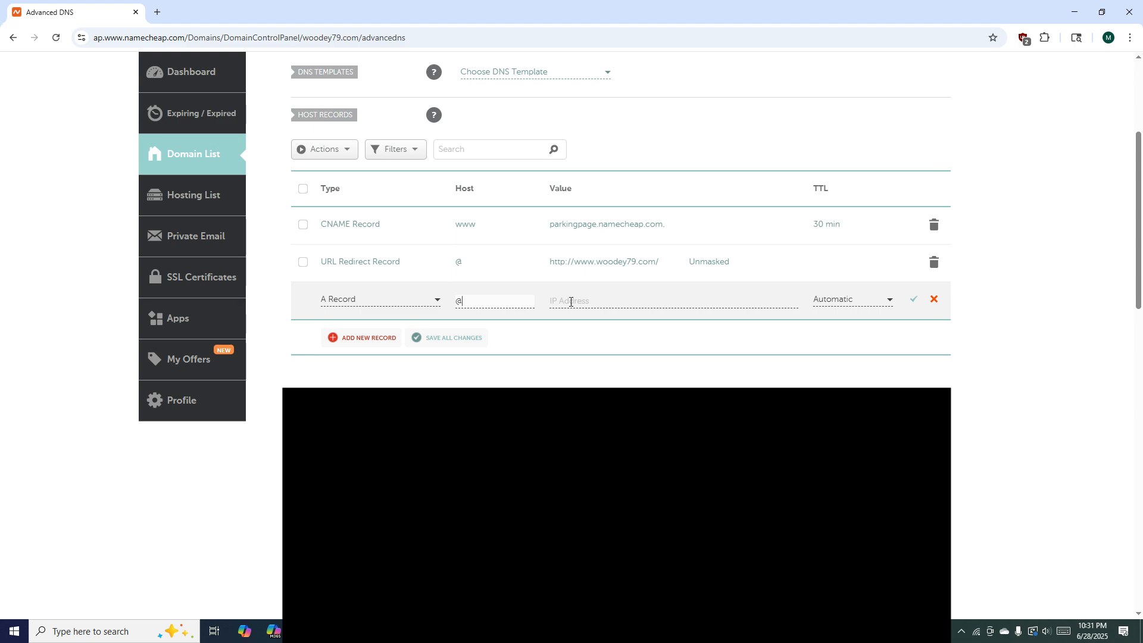
{"action": "left_click", "coordinate": [570, 302]}
{"action": "type", "text": "64.23.226.128"}
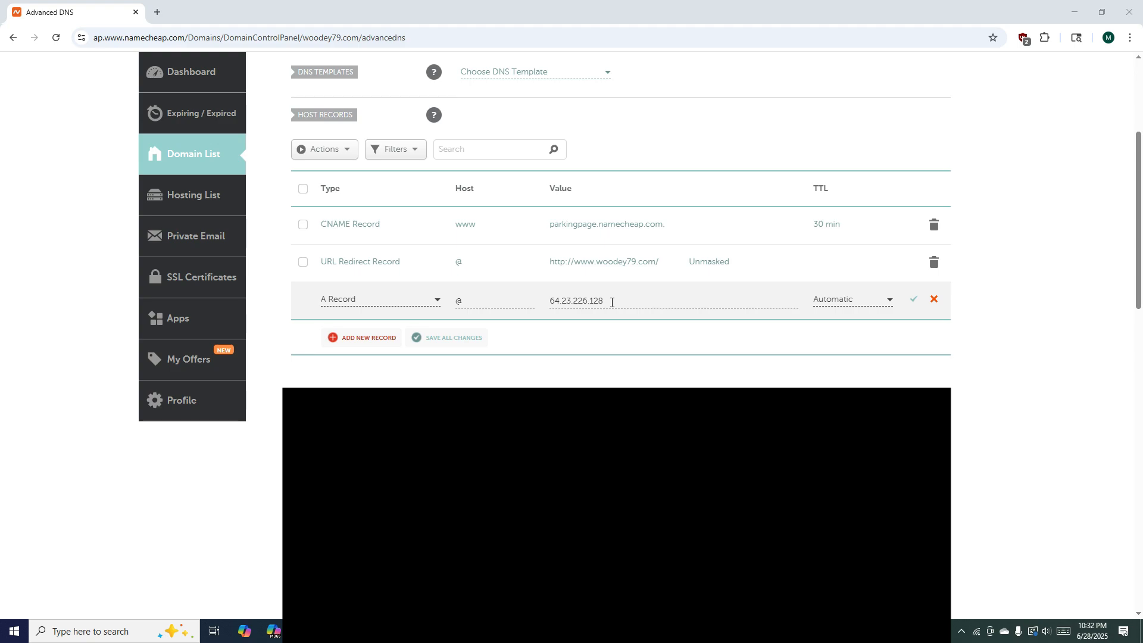
- Check the IP address entered in the @ record against the domain name and save the record
{"action": "left_click", "coordinate": [611, 301]}
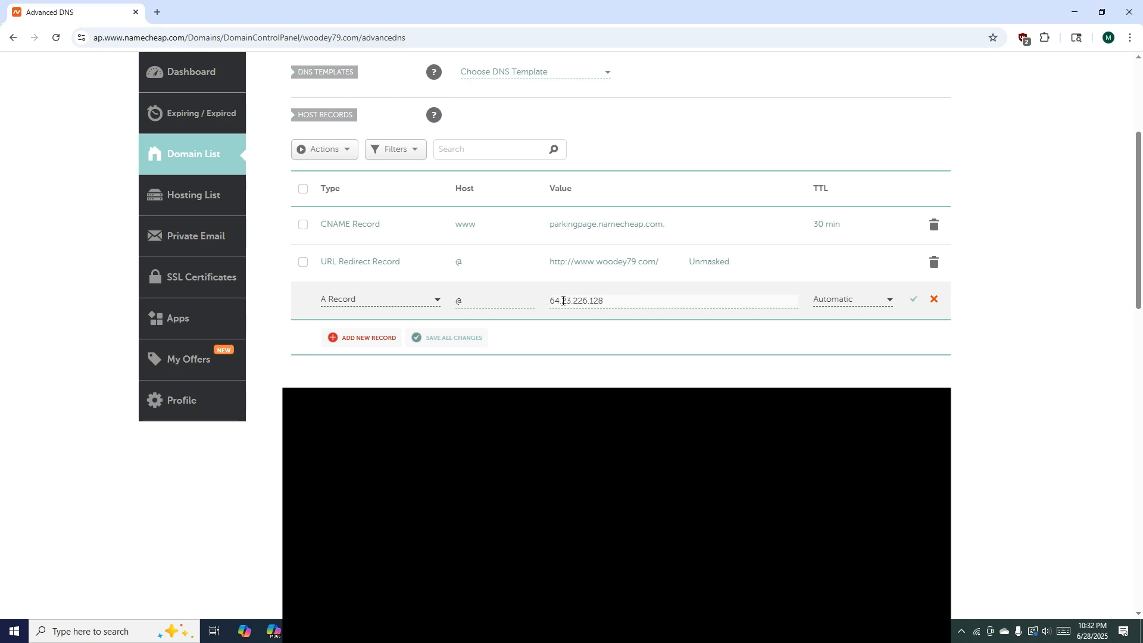
{"action": "left_click_drag", "start_coordinate": [560, 301], "coordinate": [636, 302]}
{"action": "left_click", "coordinate": [636, 301]}
{"action": "scroll", "coordinate": [417, 334], "scroll_direction": "up", "scroll_amount": 2}
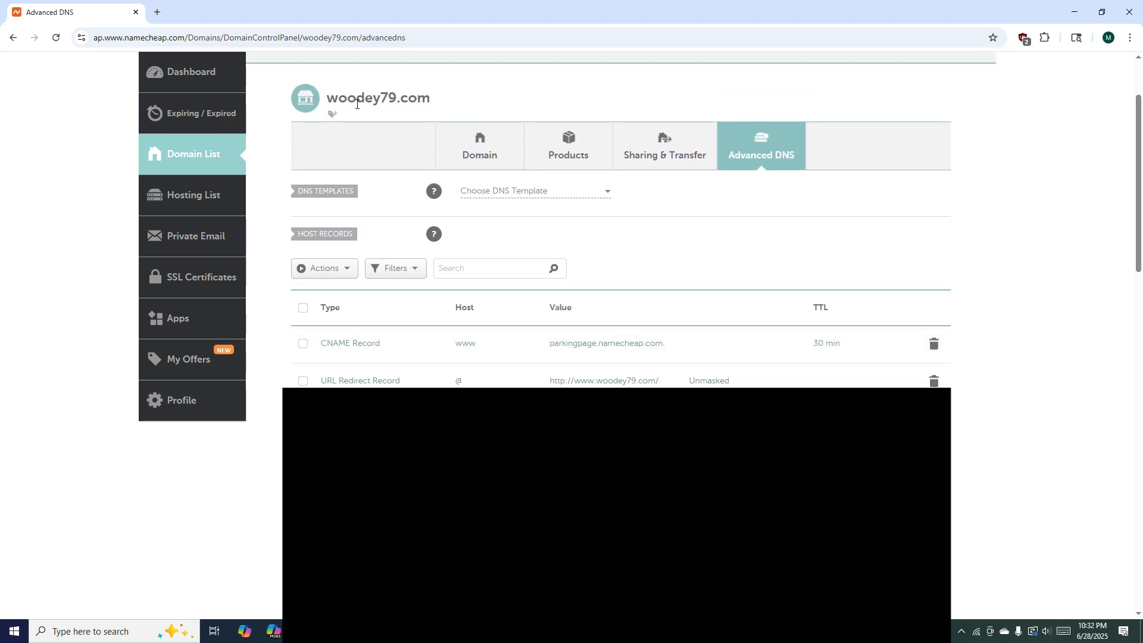
{"action": "scroll", "coordinate": [421, 250], "scroll_direction": "down", "scroll_amount": 2}
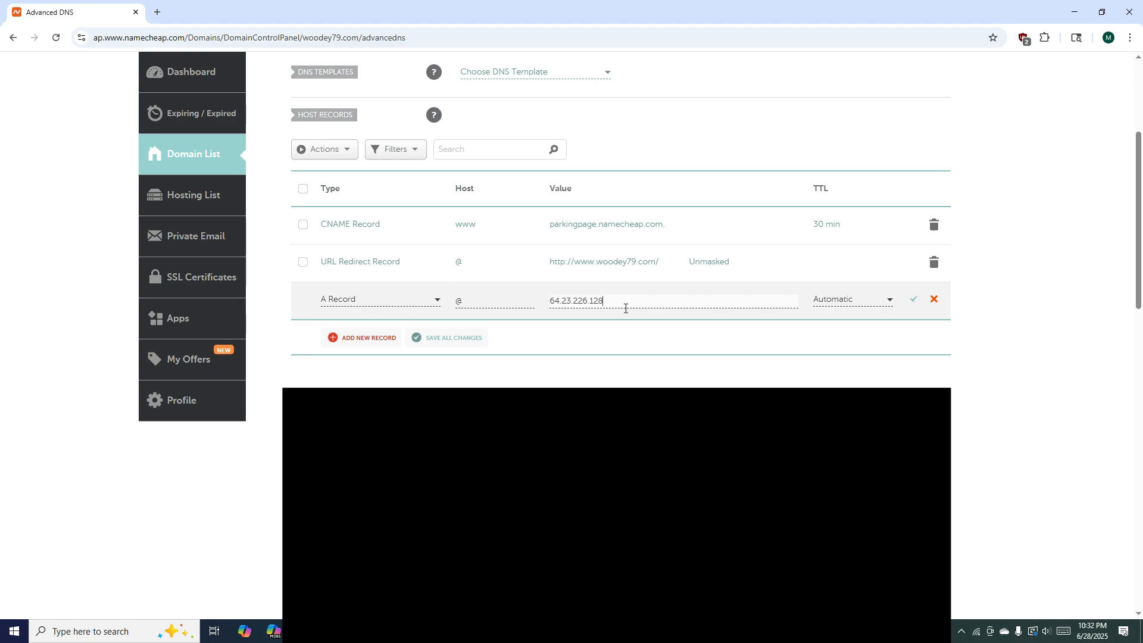
{"action": "scroll", "coordinate": [536, 302], "scroll_direction": "up", "scroll_amount": 2}
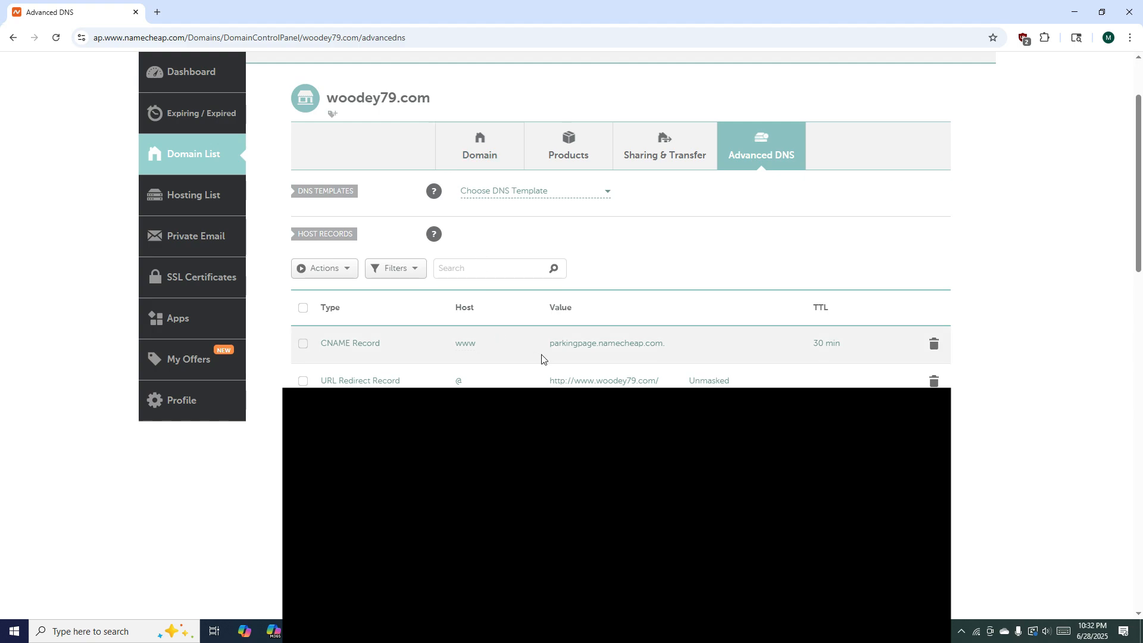
{"action": "scroll", "coordinate": [541, 358], "scroll_direction": "down", "scroll_amount": 1}
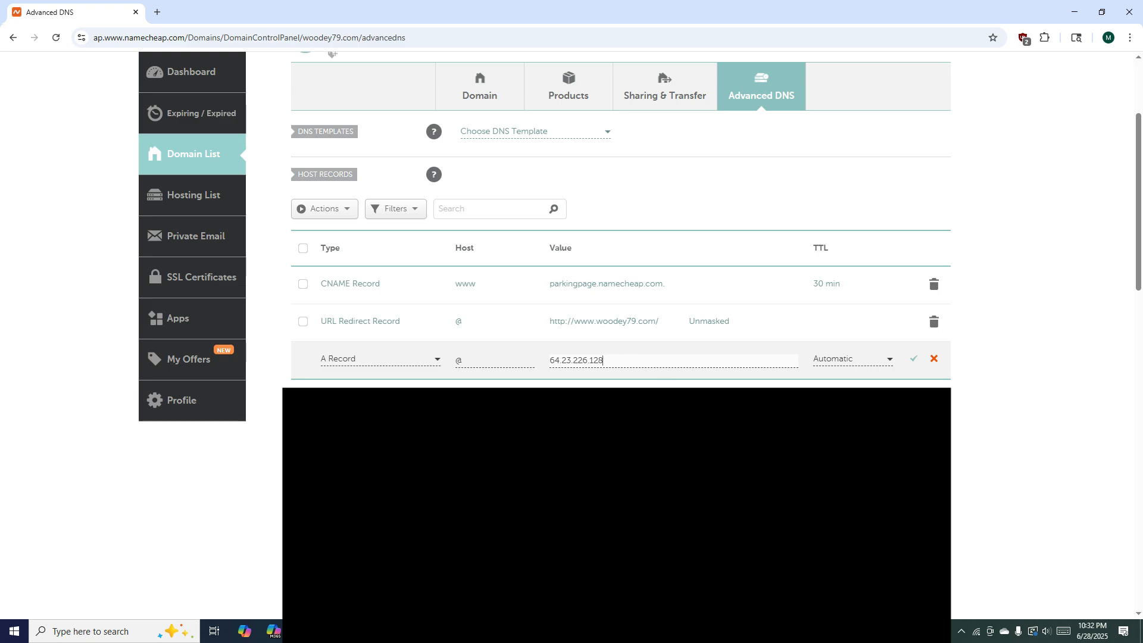
{"action": "left_click", "coordinate": [913, 360]}
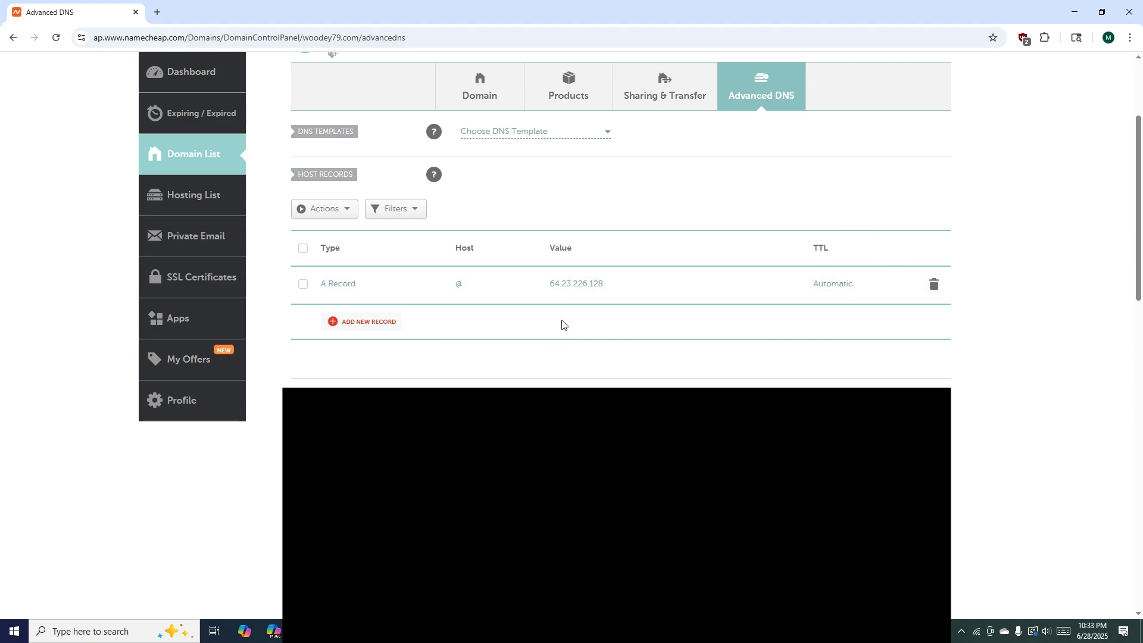
{"action": "left_click", "coordinate": [388, 324]}
{"action": "left_click", "coordinate": [390, 257]}
{"action": "left_click", "coordinate": [477, 241]}
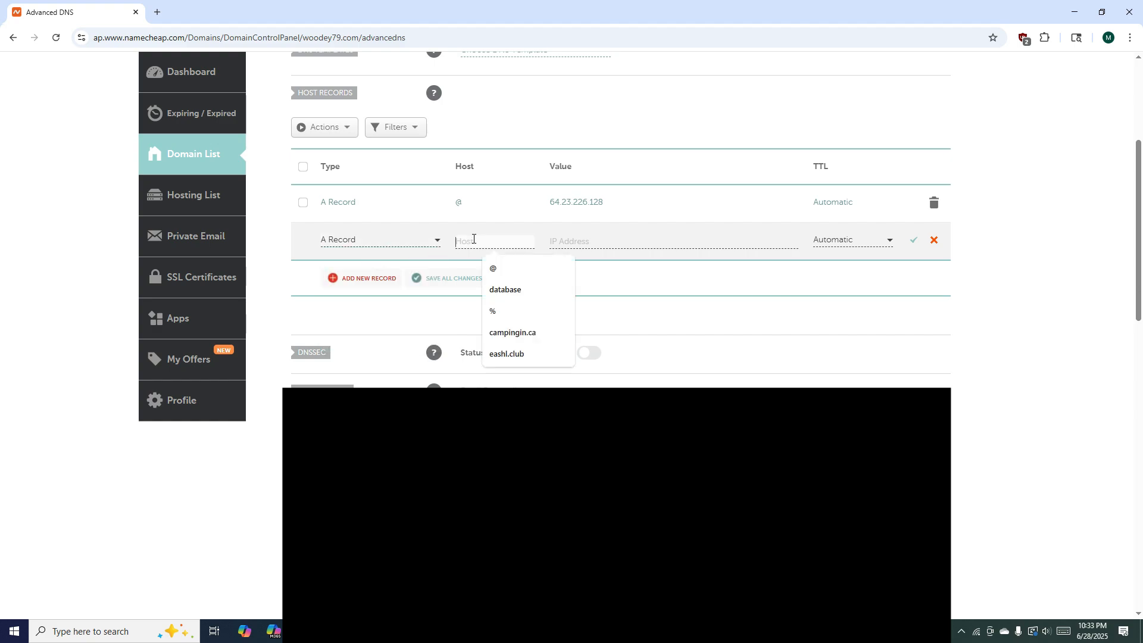
{"action": "type", "text": "www"}
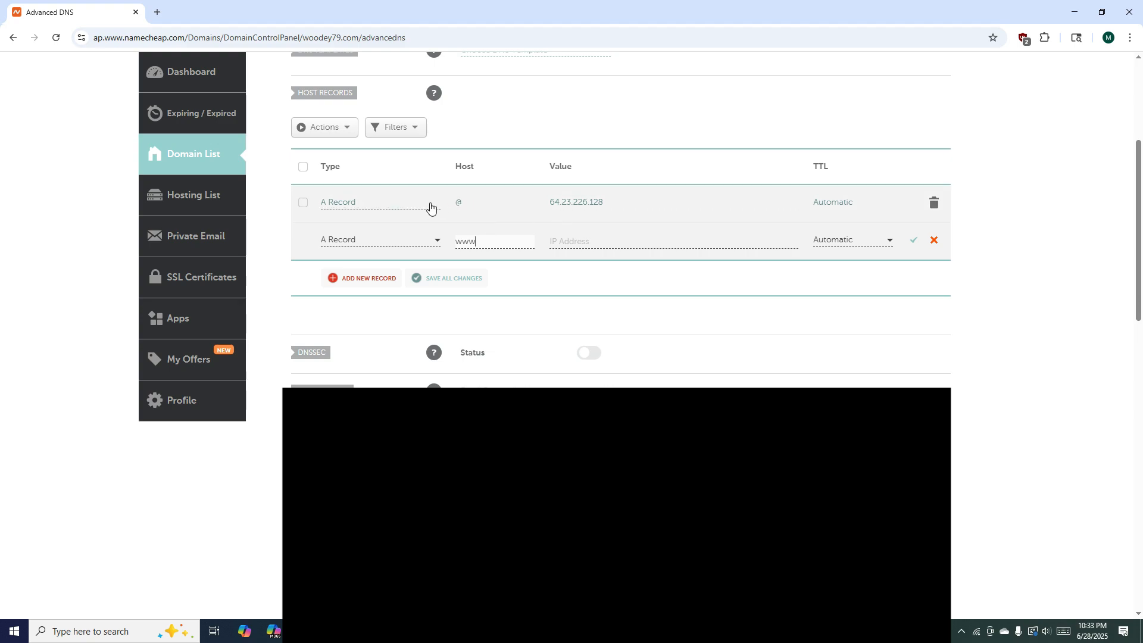
{"action": "scroll", "coordinate": [441, 212], "scroll_direction": "up", "scroll_amount": 1}
{"action": "scroll", "coordinate": [441, 212], "scroll_direction": "up", "scroll_amount": 3}
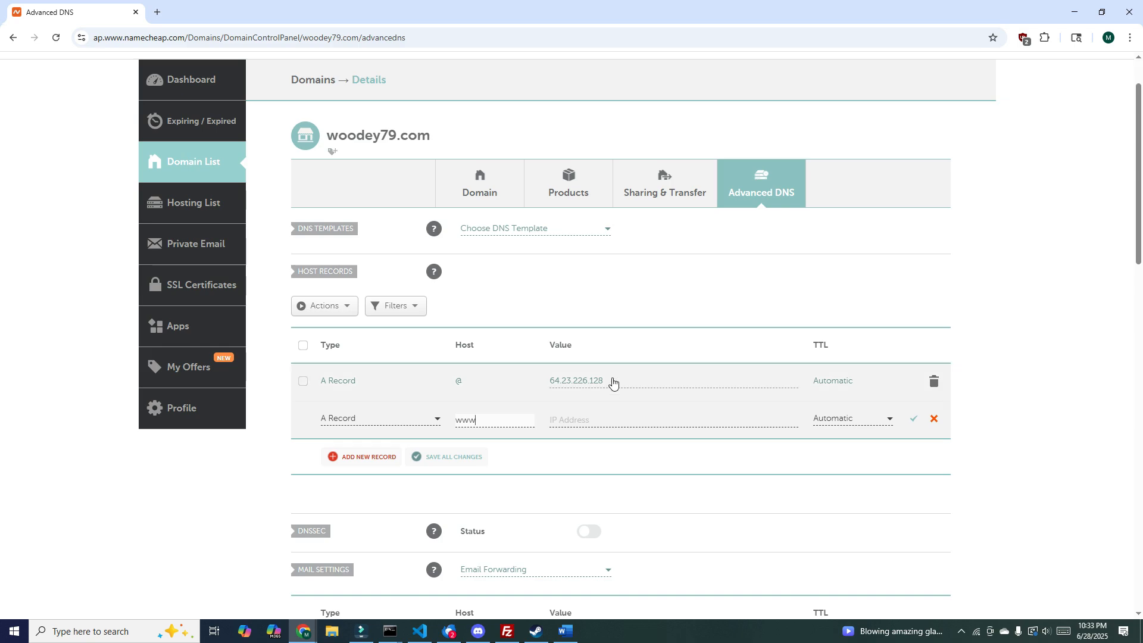
- Copy the @ record's IP address 64.23.226.128 into the www record and save both records
{"action": "left_click_drag", "start_coordinate": [615, 383], "coordinate": [546, 383]}
{"action": "key", "text": "ctrl+c"}
{"action": "left_click", "coordinate": [563, 421]}
{"action": "key", "text": "ctrl+v"}
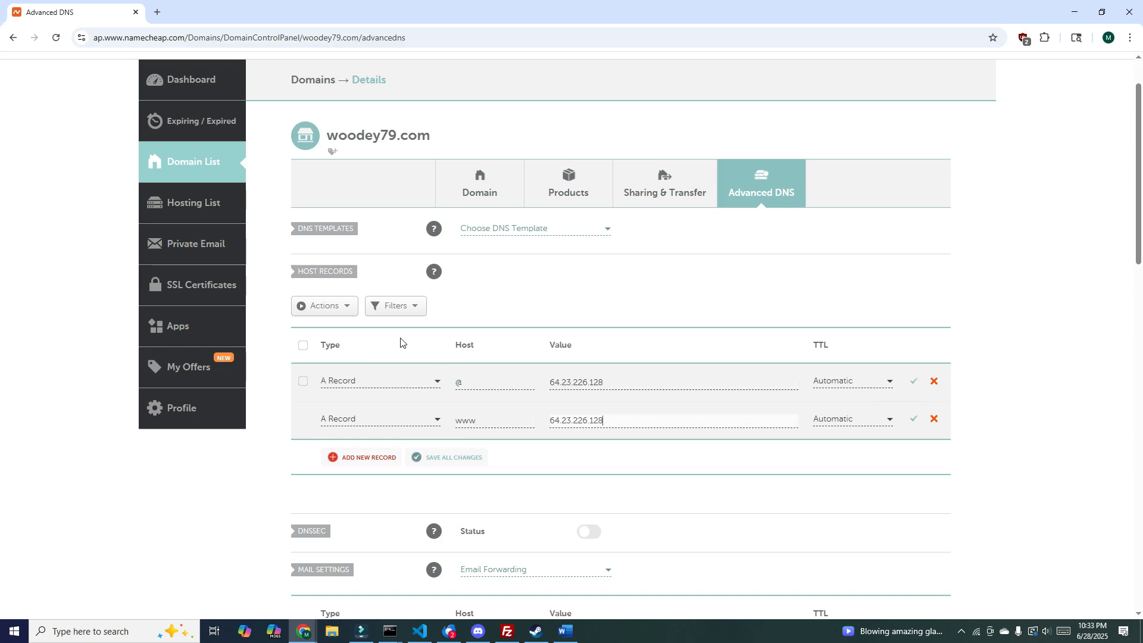
{"action": "left_click", "coordinate": [913, 419]}
{"action": "left_click", "coordinate": [913, 386]}
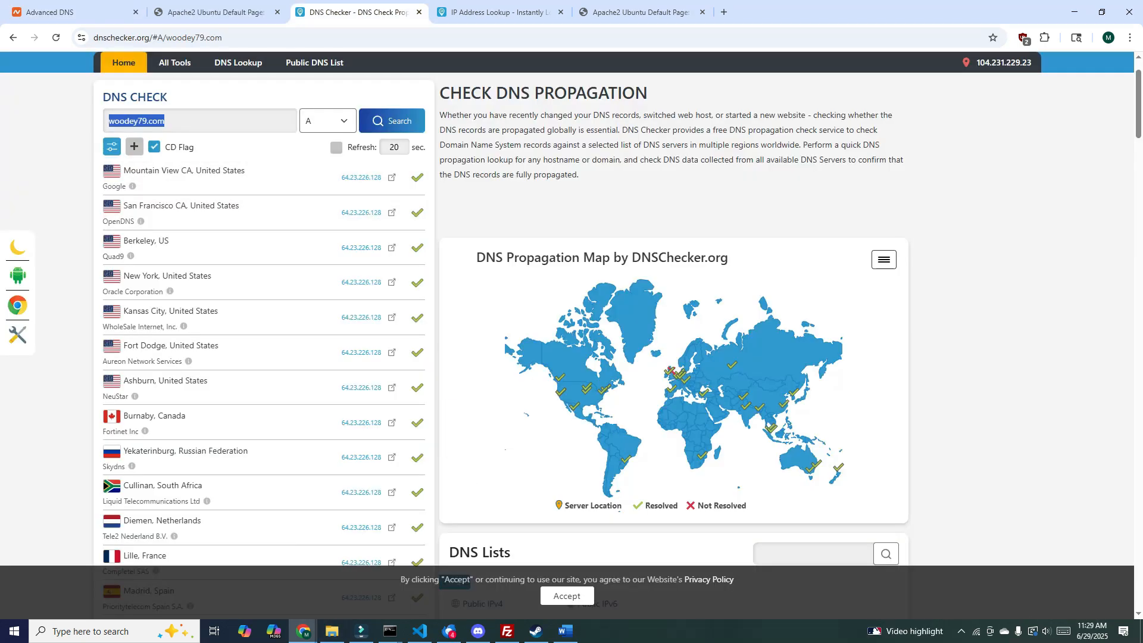
- Review the DNS propagation check for woodey79.com and load woodey79.com in place of the server's IP address on the Apache page
{"action": "left_click", "coordinate": [168, 121]}
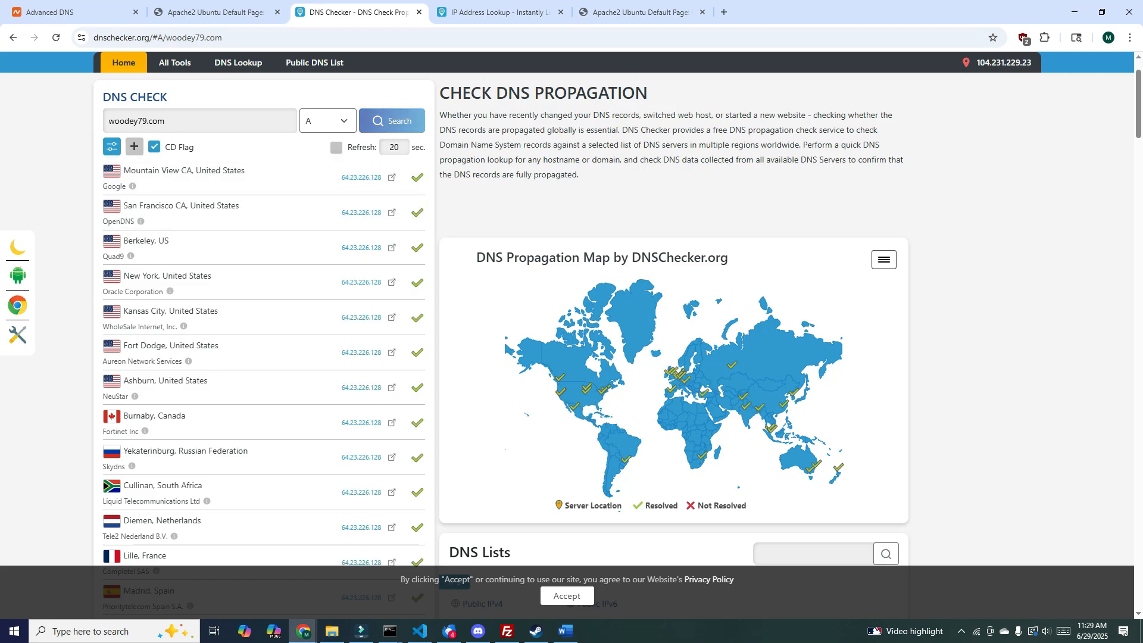
{"action": "key", "text": "ctrl+a"}
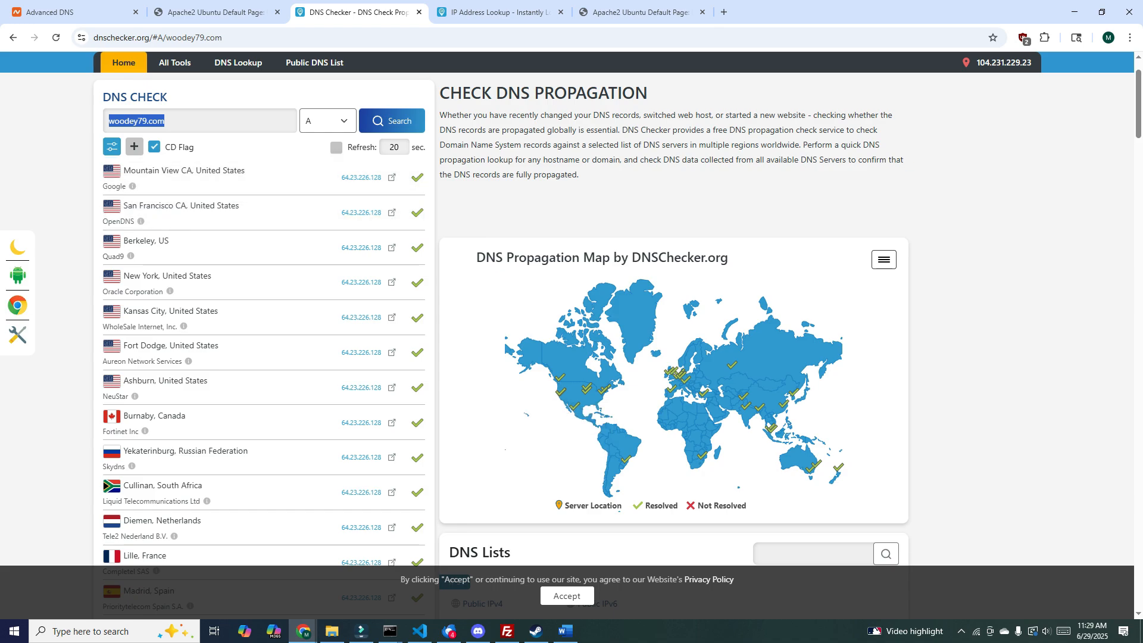
{"action": "left_click", "coordinate": [215, 12]}
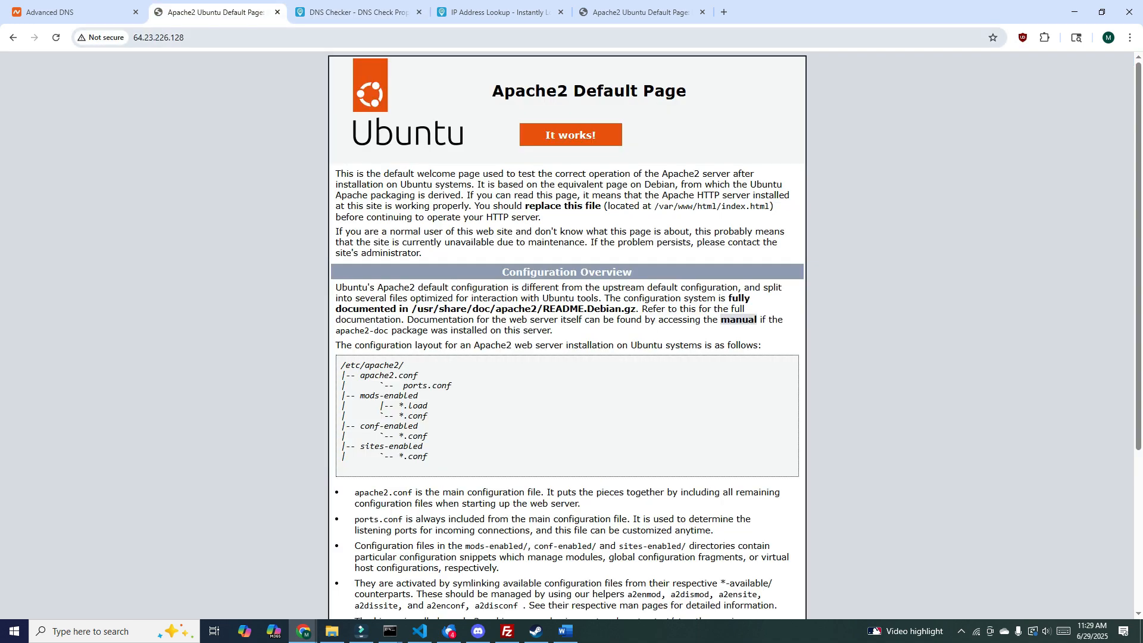
{"action": "key", "text": "ctrl+l"}
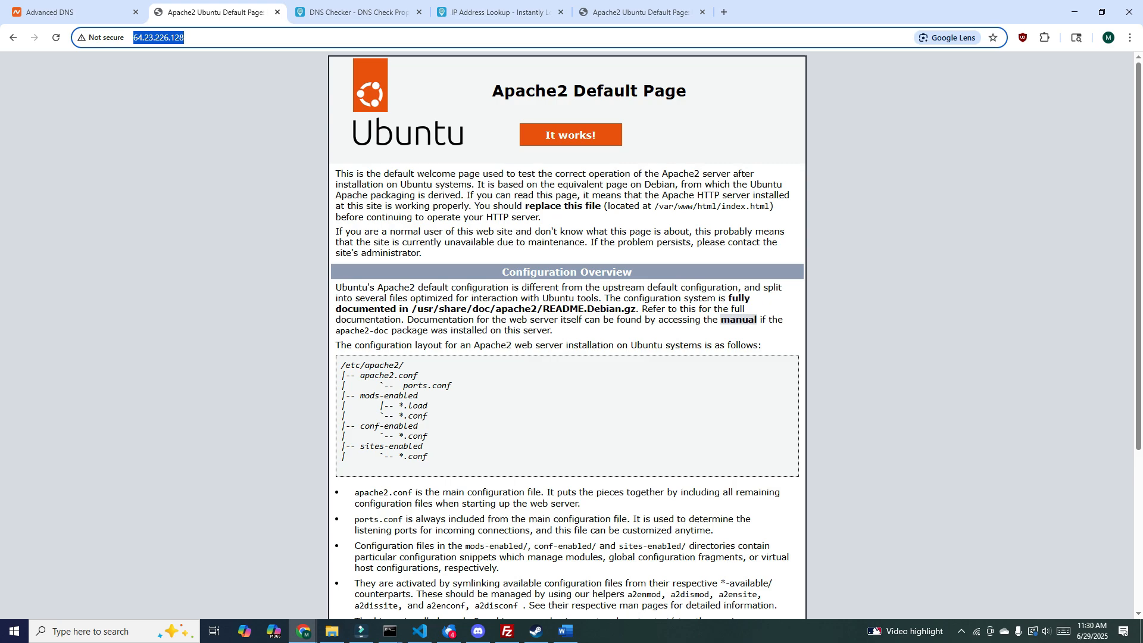
{"action": "type", "text": "woode"}
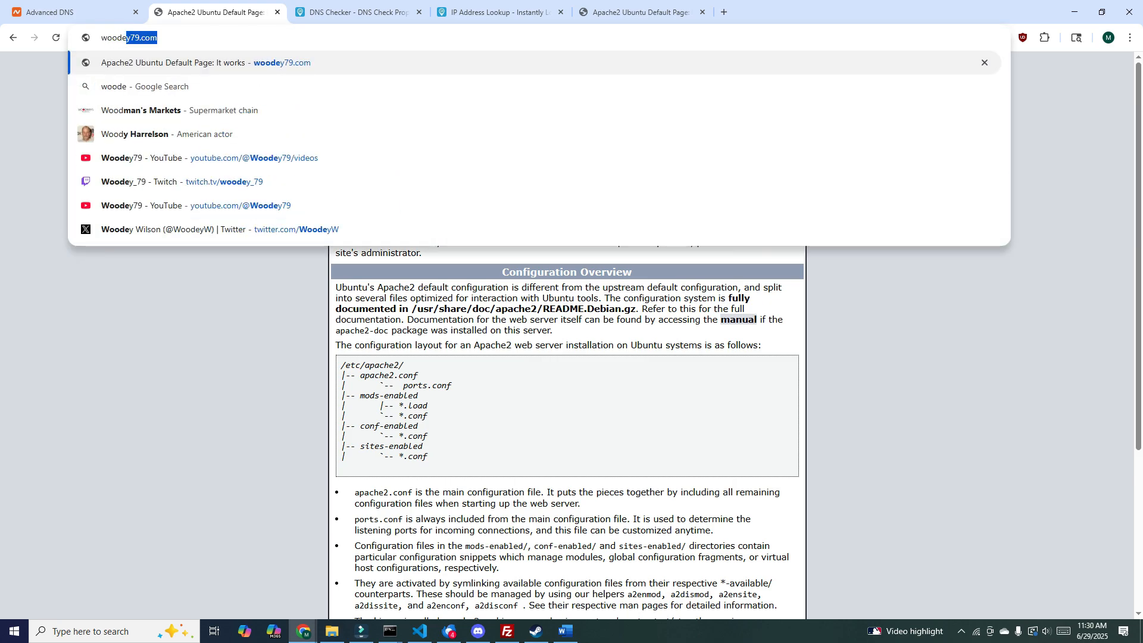
{"action": "type", "text": "y79.com"}
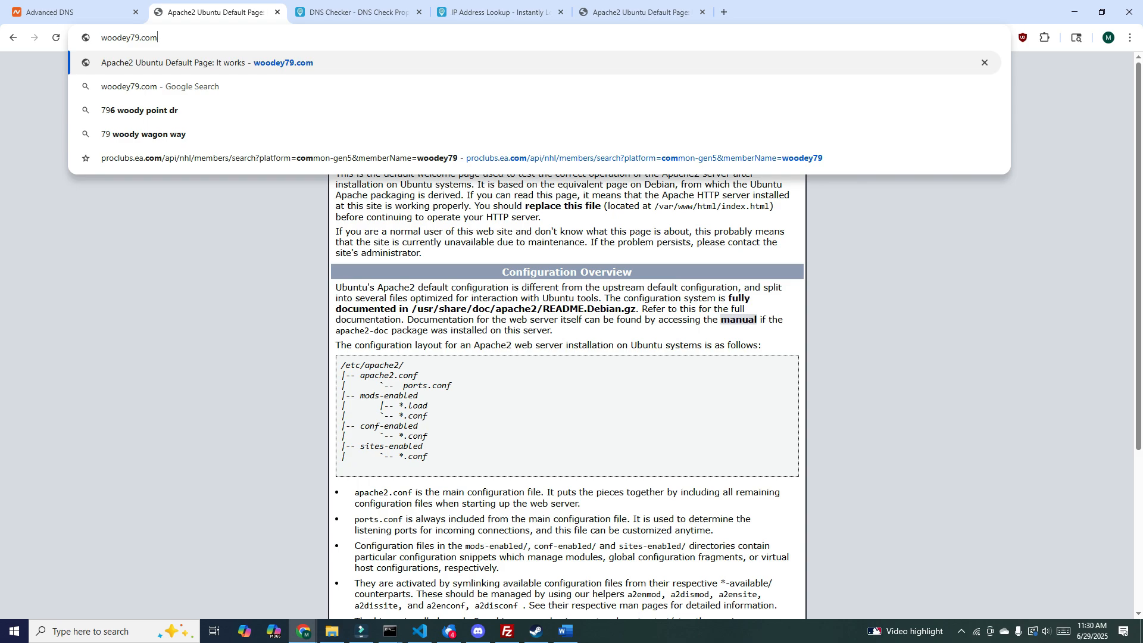
{"action": "key", "text": "Return"}
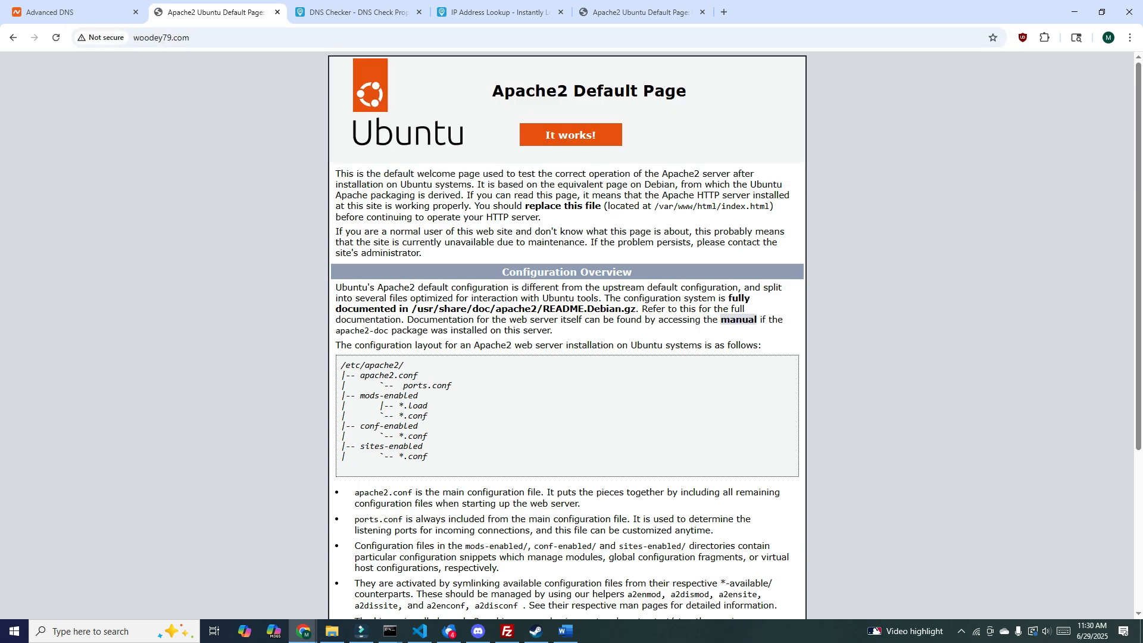
- Inspect the connection security information of woodey79.com and examine the domain name in the site address
{"action": "left_click", "coordinate": [101, 37]}
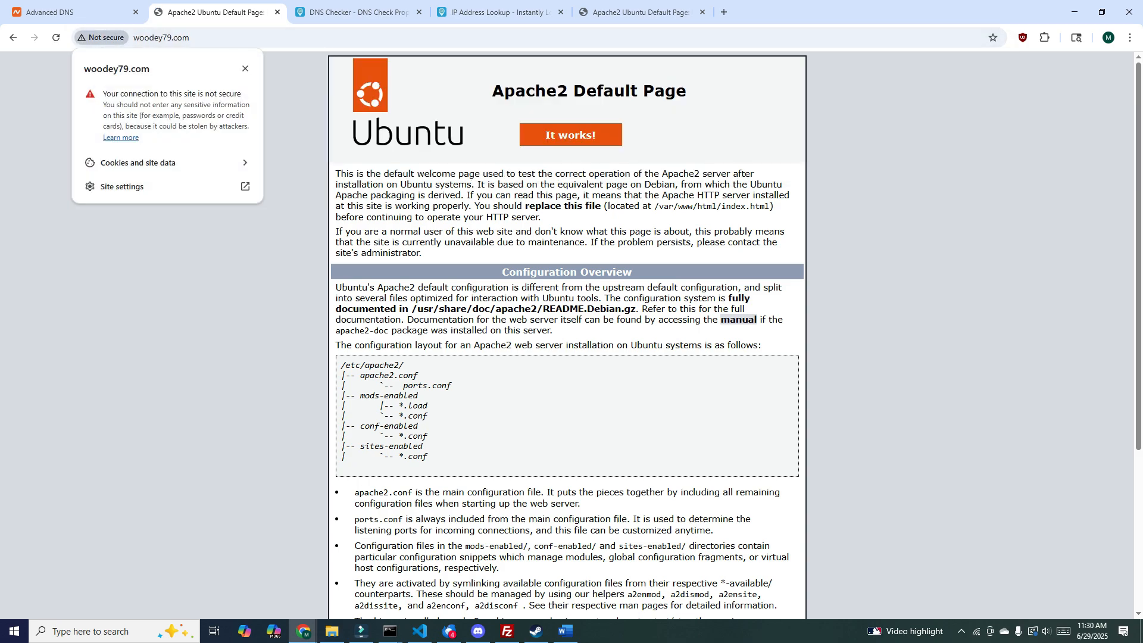
{"action": "left_click", "coordinate": [196, 37]}
{"action": "left_click_drag", "start_coordinate": [195, 37], "coordinate": [162, 38]}
{"action": "double_click", "coordinate": [156, 37]}
{"action": "left_click", "coordinate": [133, 37]}
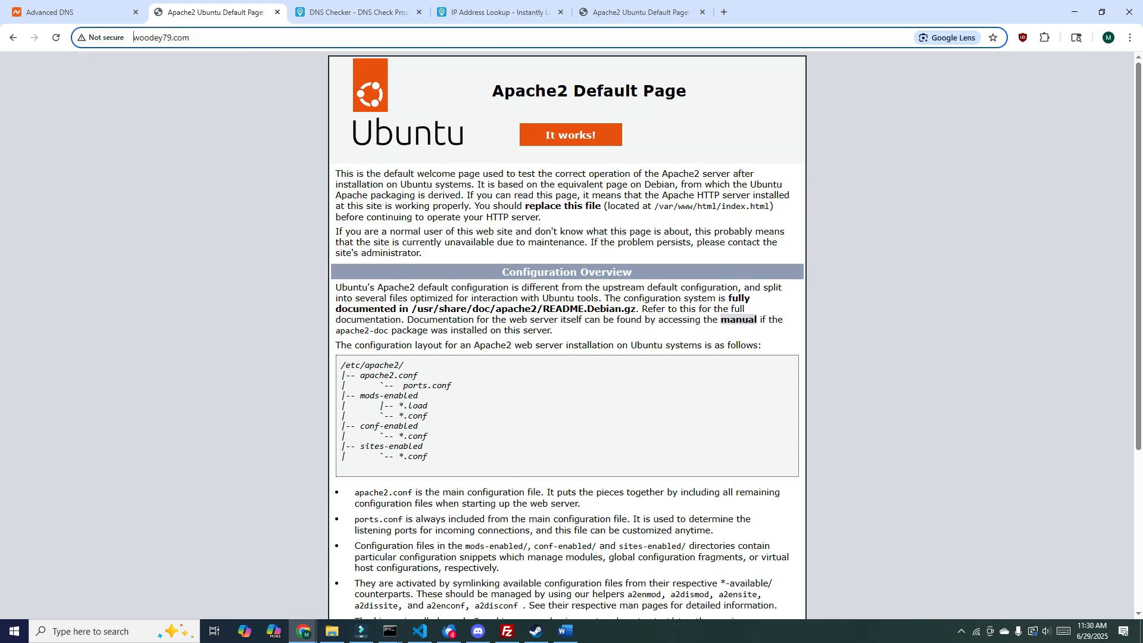
{"action": "type", "text": "http"}
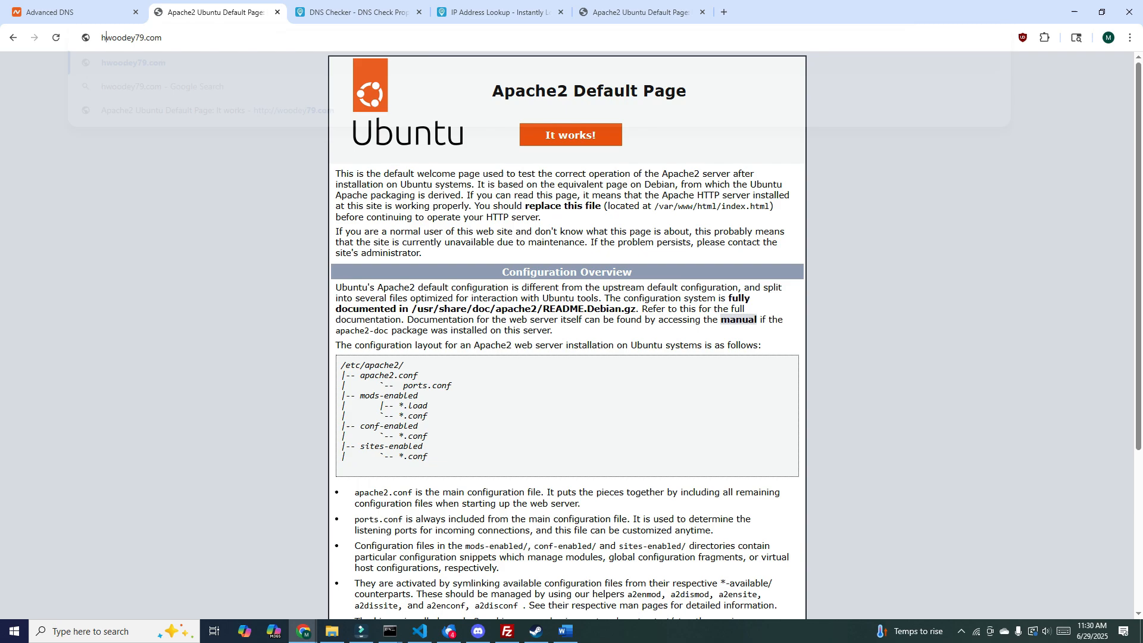
{"action": "type", "text": "://"}
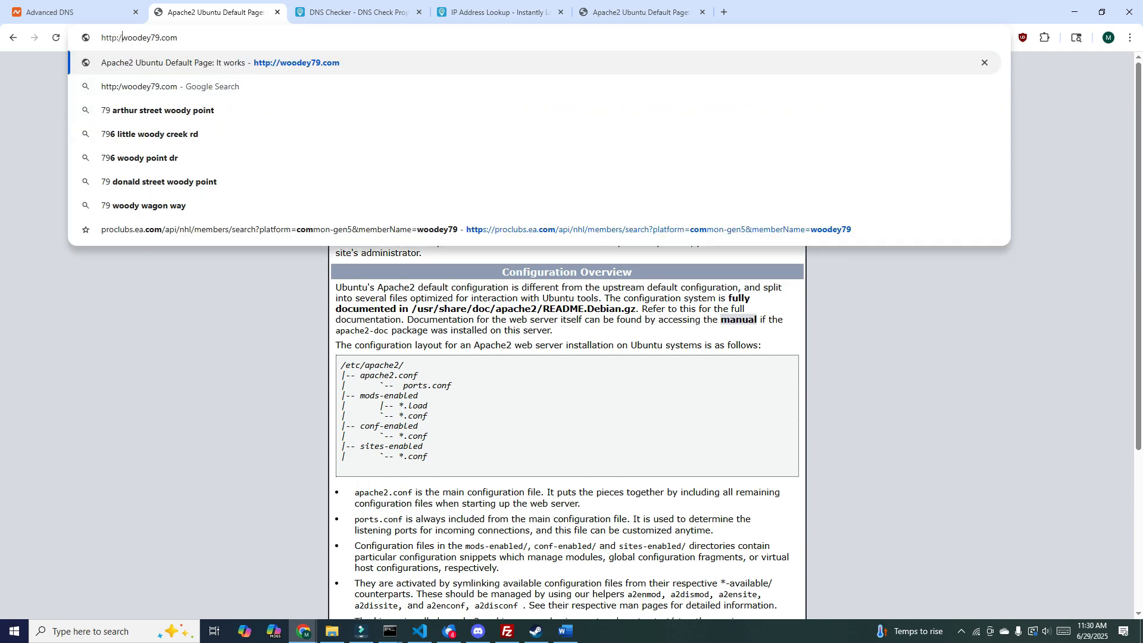
{"action": "key", "text": "Return"}
{"action": "double_click", "coordinate": [185, 38]}
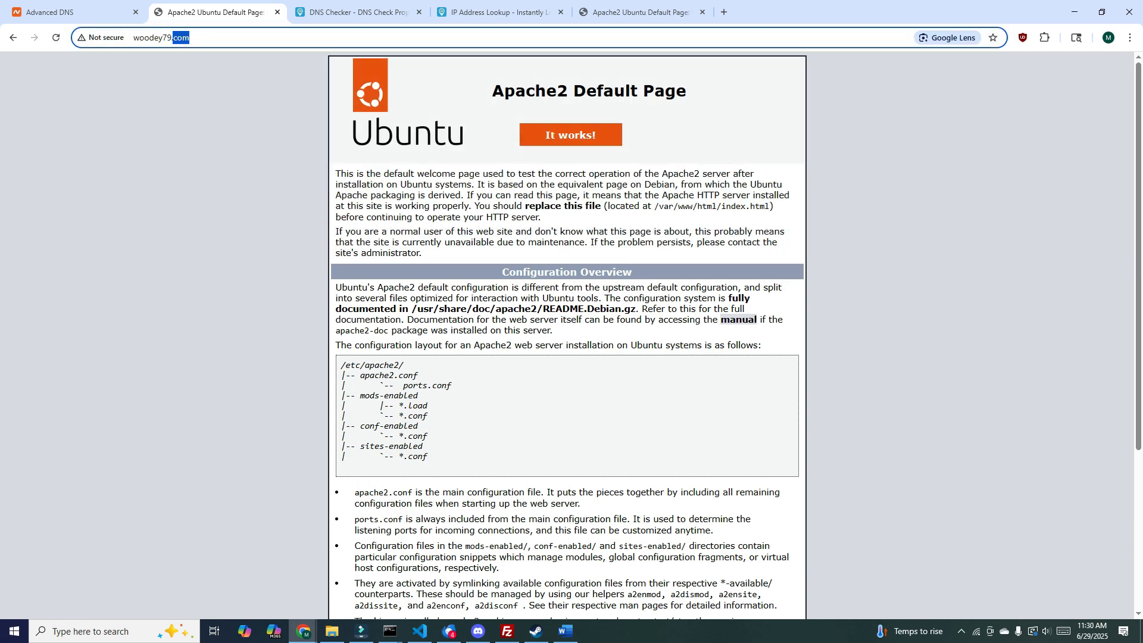
{"action": "left_click", "coordinate": [190, 38]}
{"action": "type", "text": "https://"}
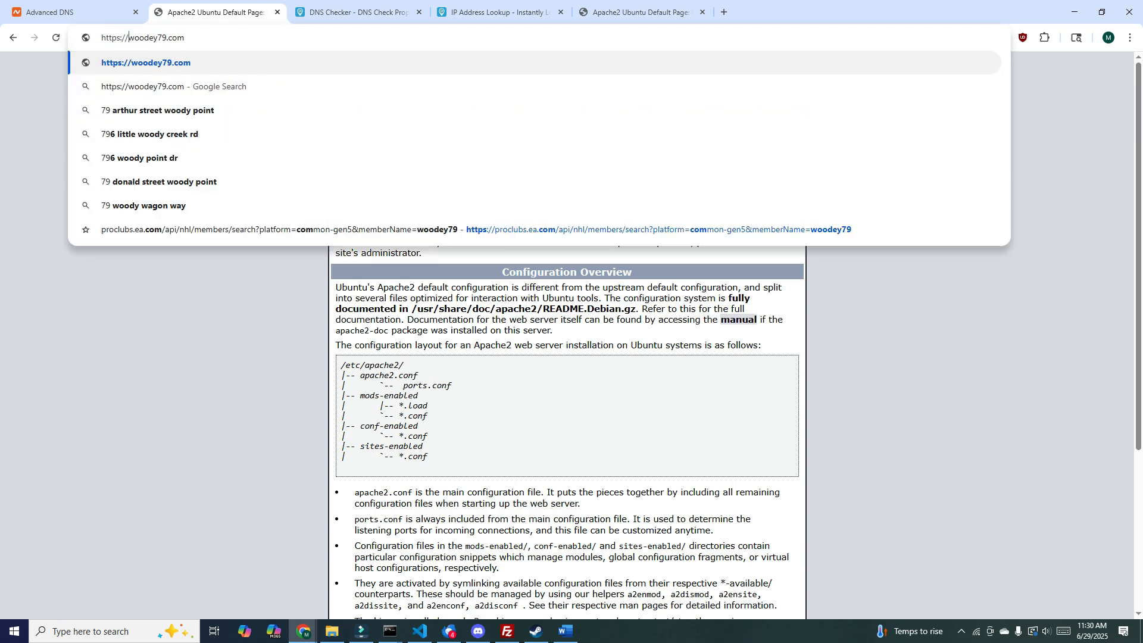
{"action": "key", "text": "Return"}
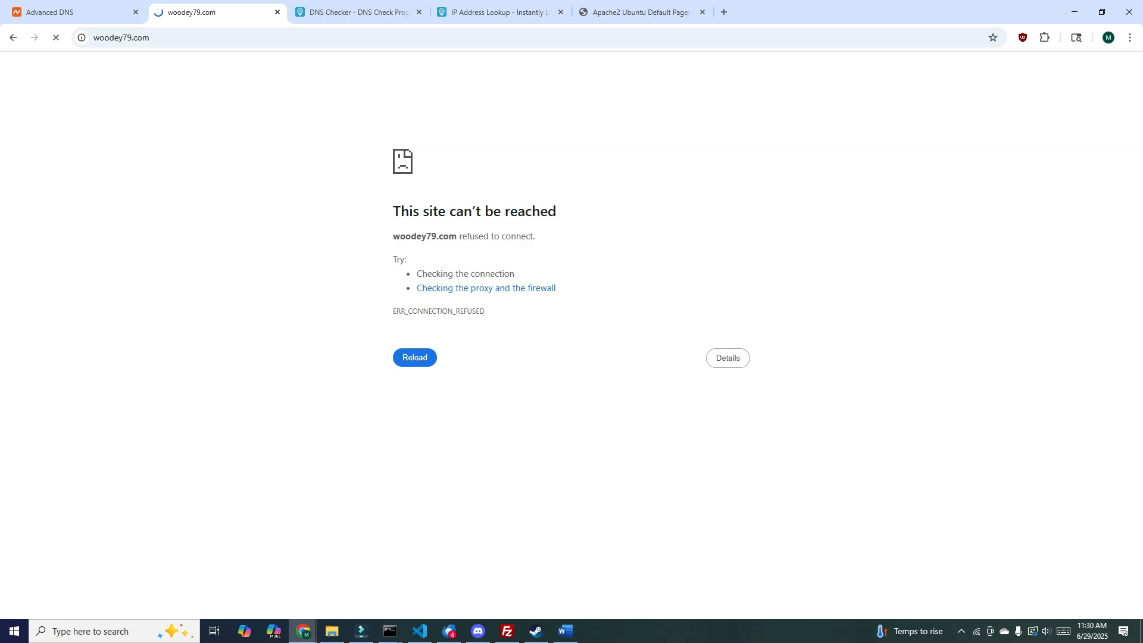
{"action": "double_click", "coordinate": [168, 37]}
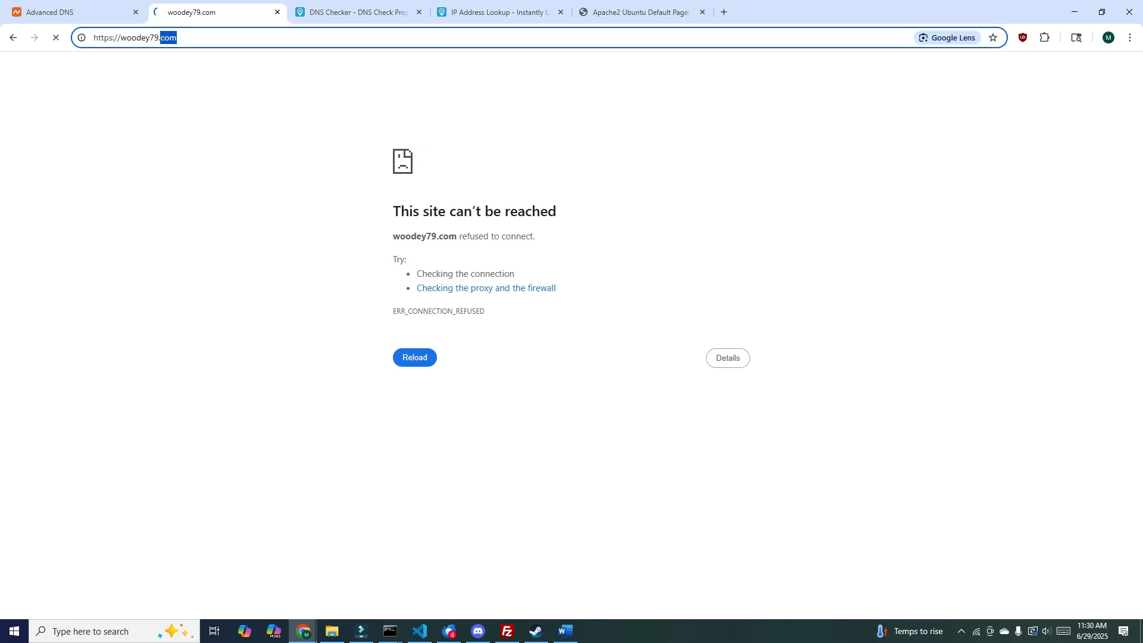
{"action": "left_click", "coordinate": [114, 37]}
{"action": "key", "text": "BackSpace"}
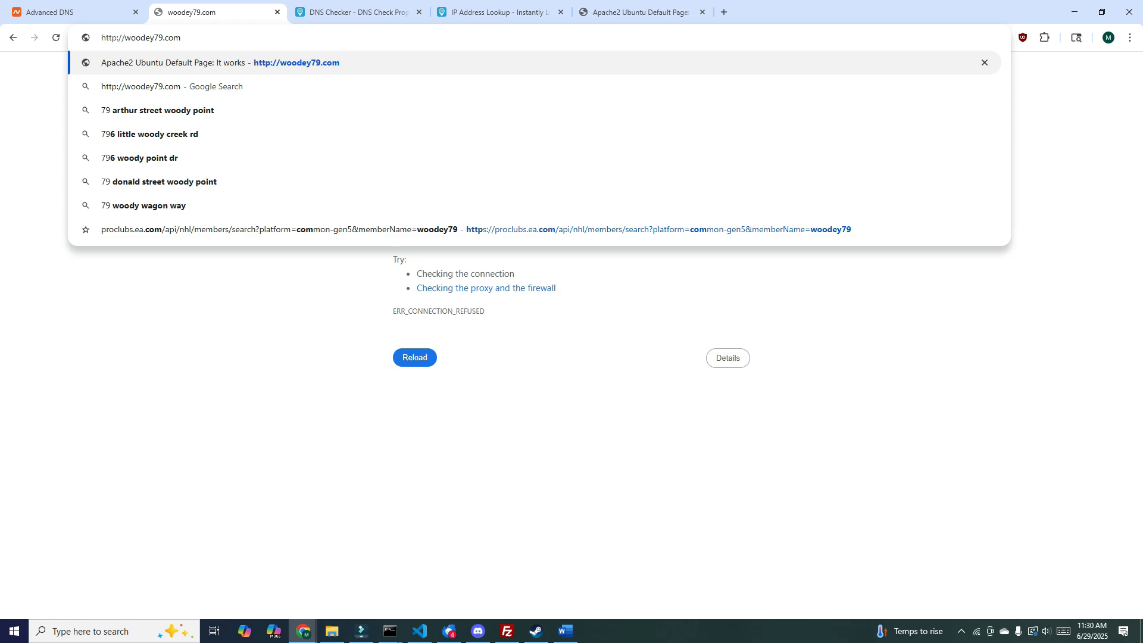
{"action": "type", "text": "www"}
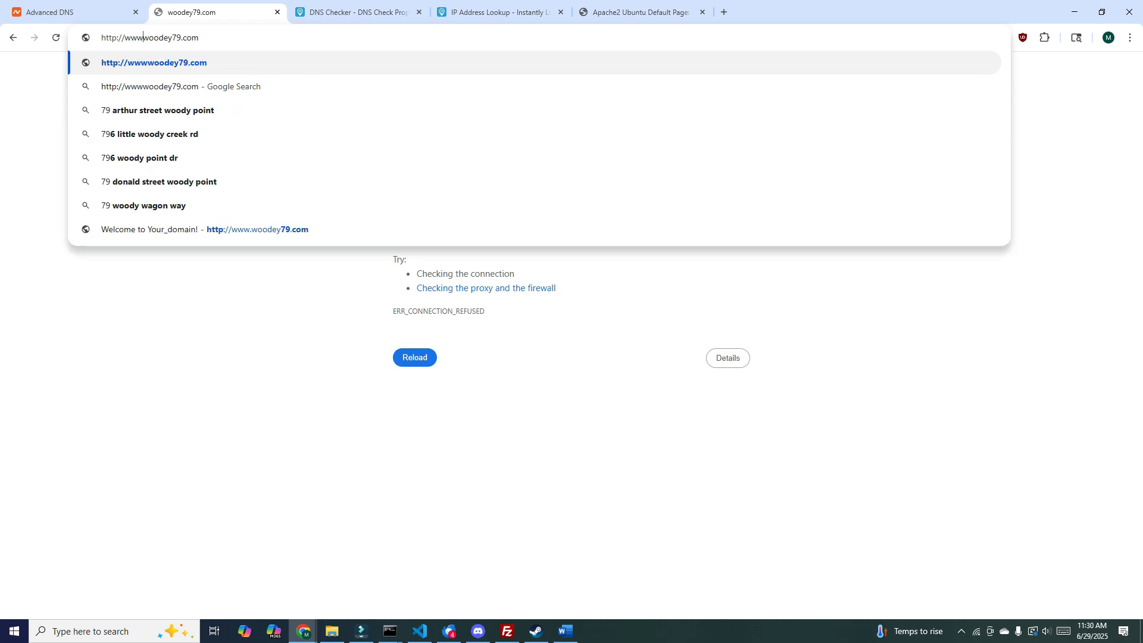
{"action": "type", "text": "."}
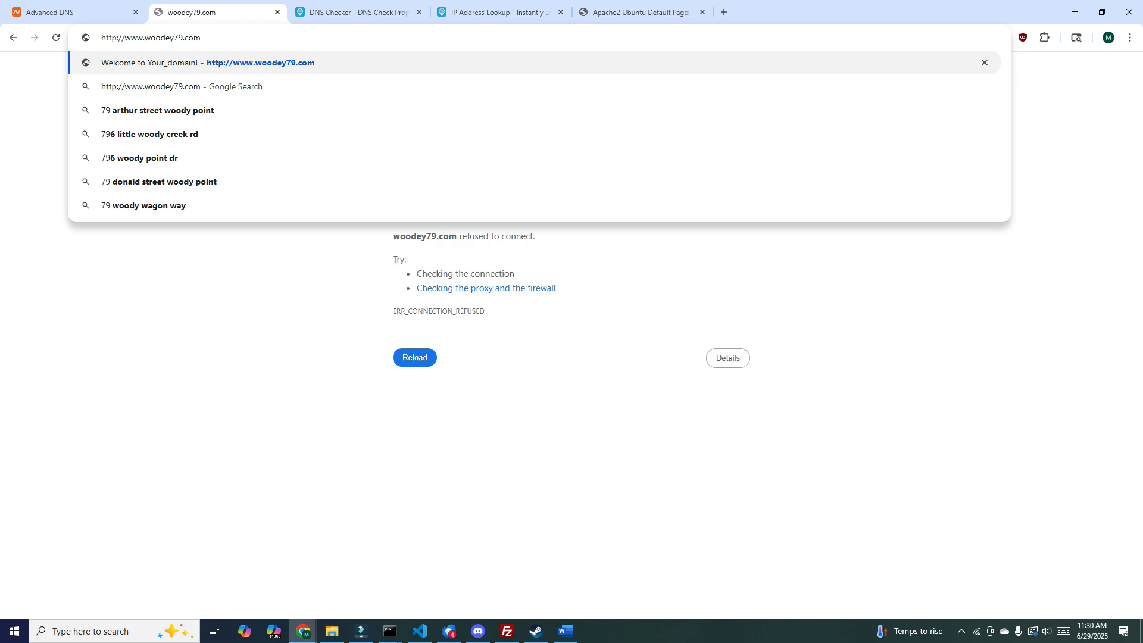
{"action": "key", "text": "Return"}
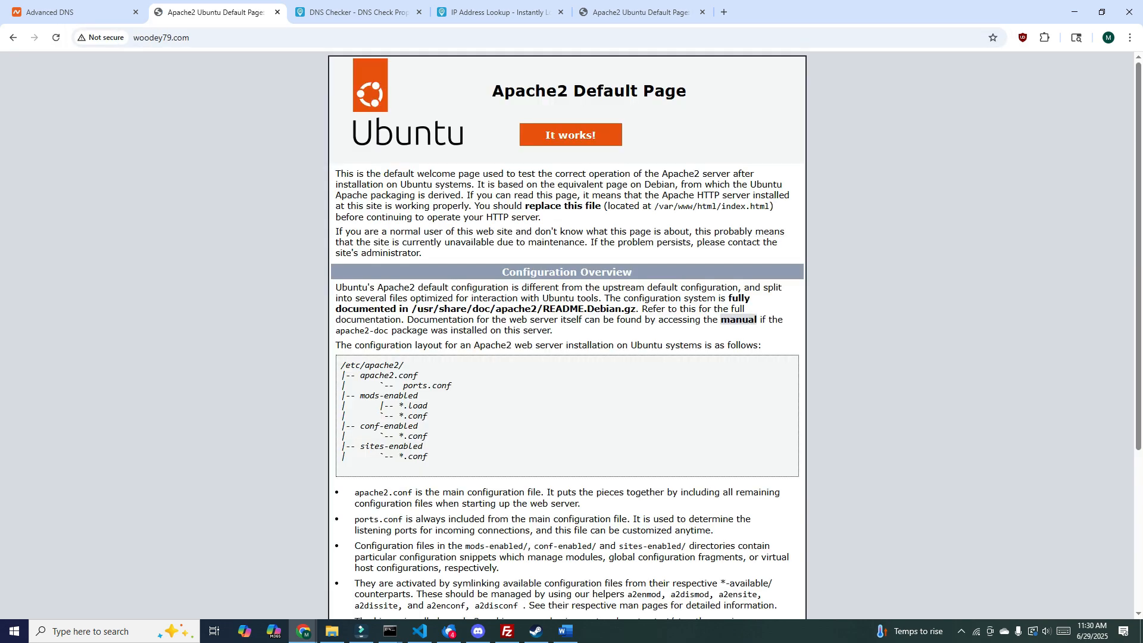